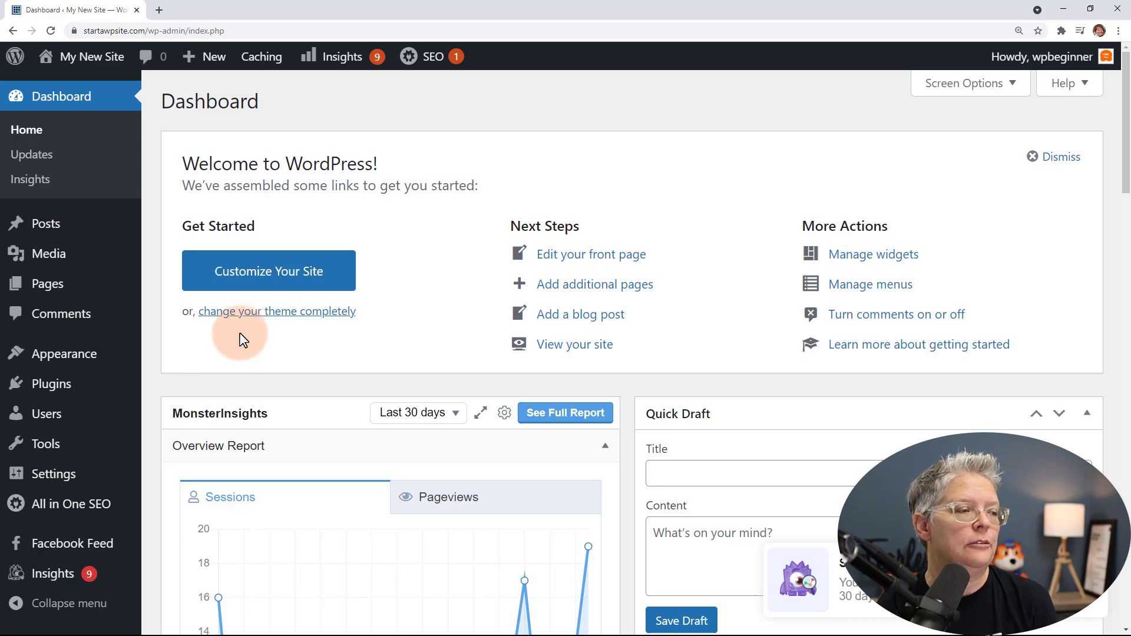
Load the wpforms.com/wpbeginner page in a new browser tab.
click(159, 10)
text(wpforms.com/)
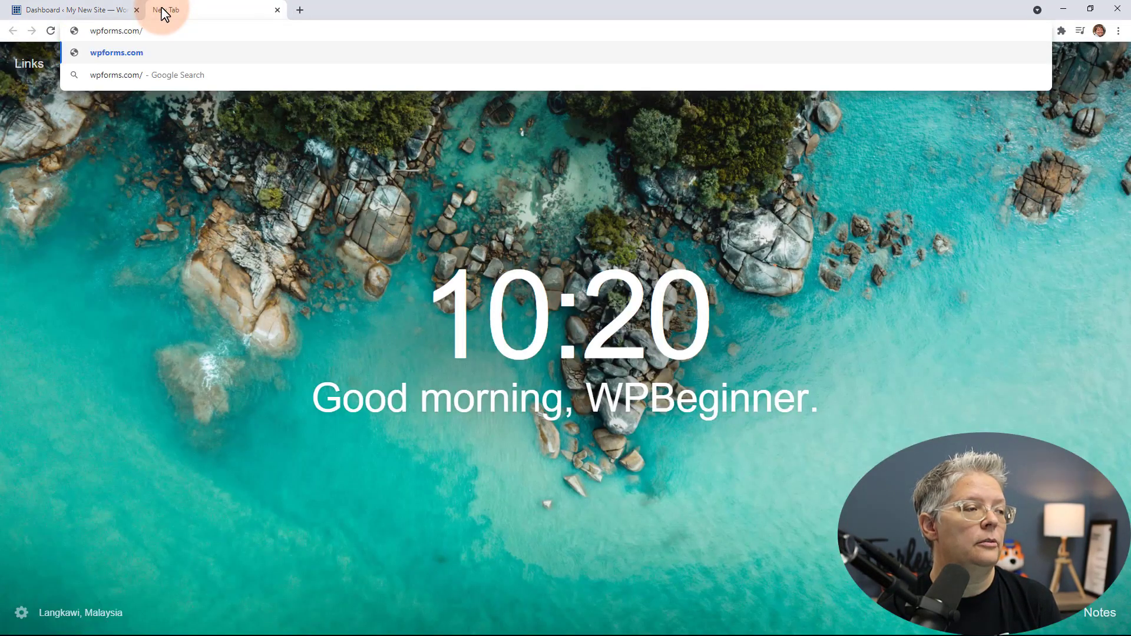
text(wpbeginner)
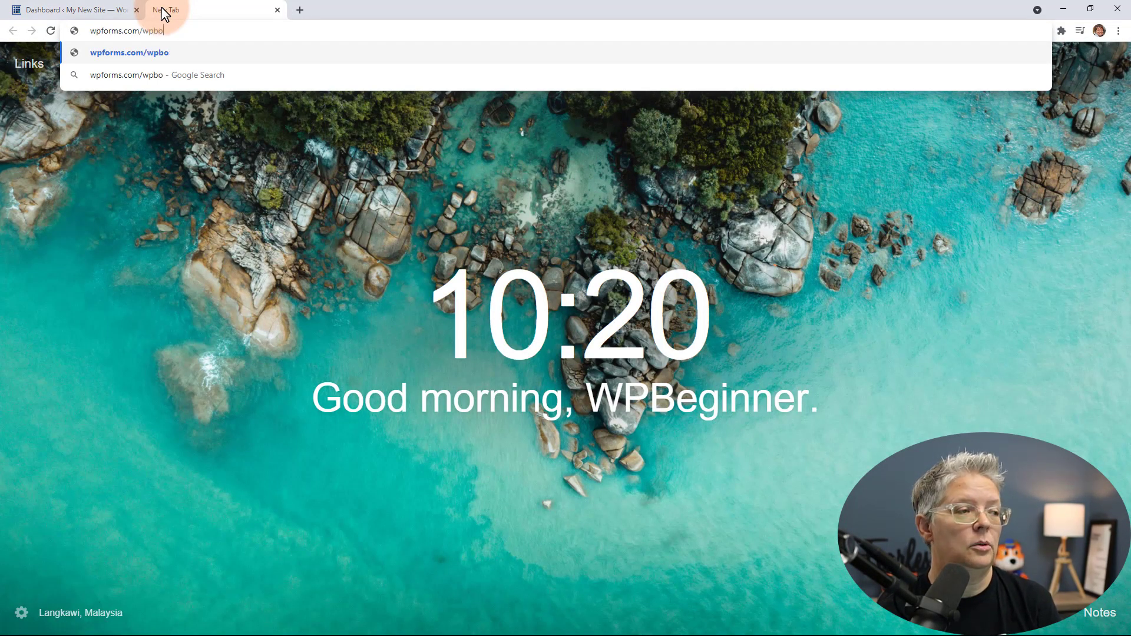
key(Return)
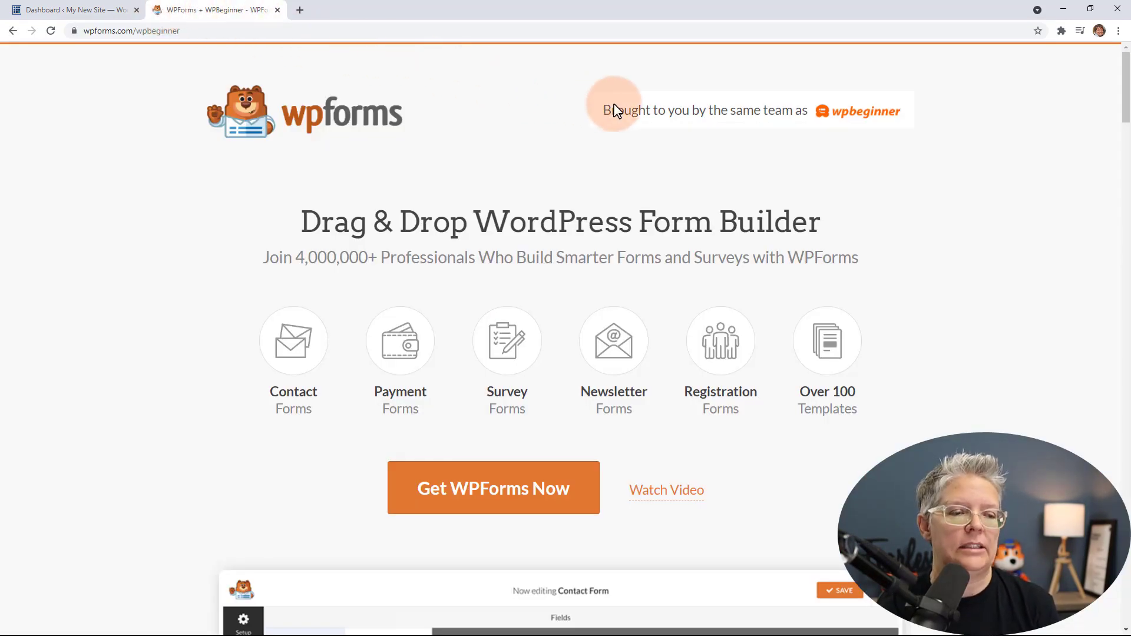
From the account's Downloads page, save wpforms.zip and copy the Ultimate license key.
click(294, 131)
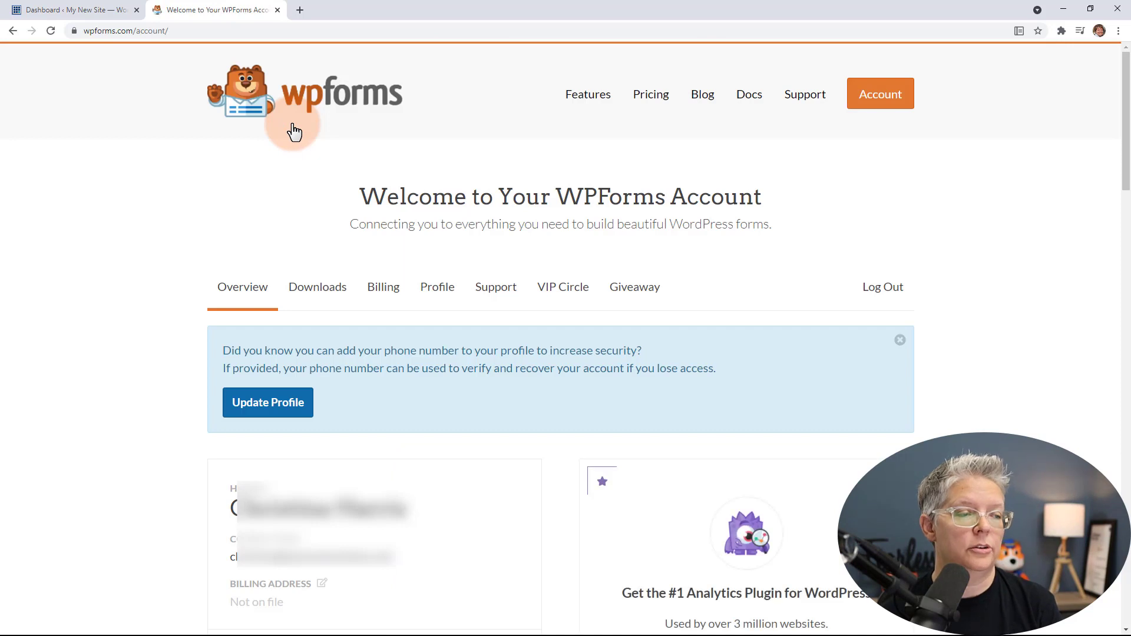
click(305, 286)
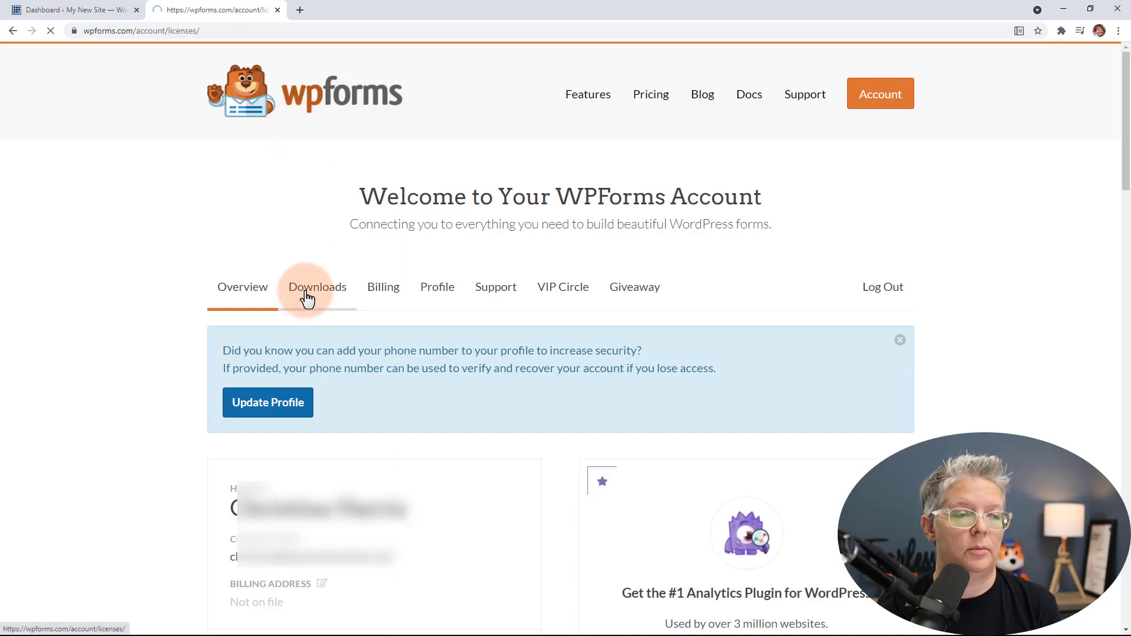
click(782, 395)
key(Return)
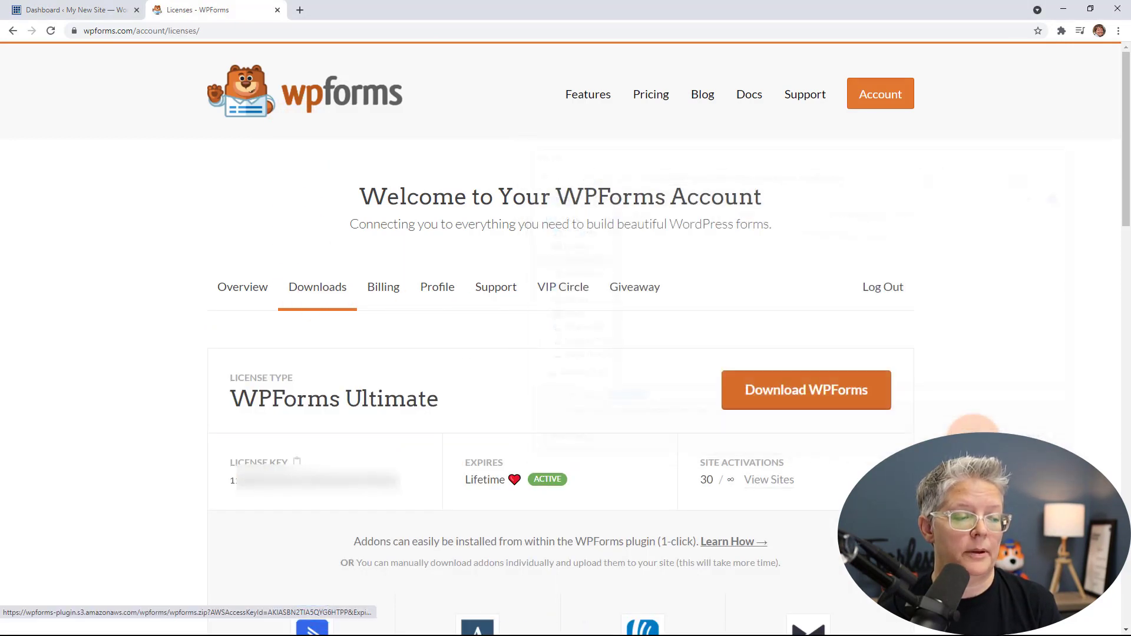
click(297, 462)
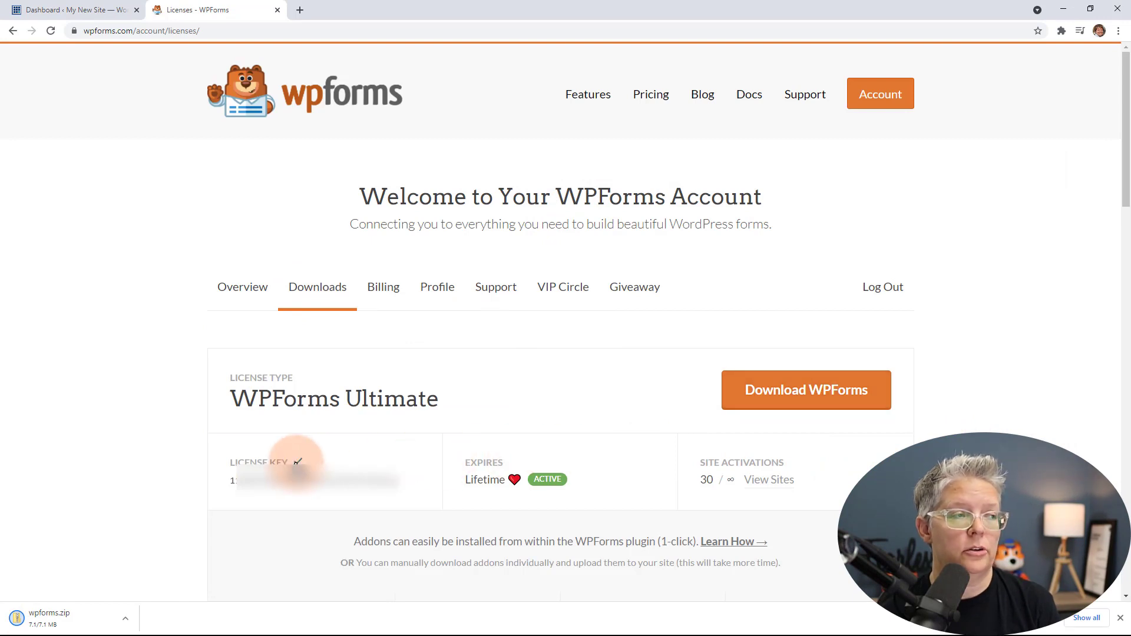
Upload wpforms.zip via Plugins > Add New > Upload Plugin, install it, and activate WPForms.
click(65, 9)
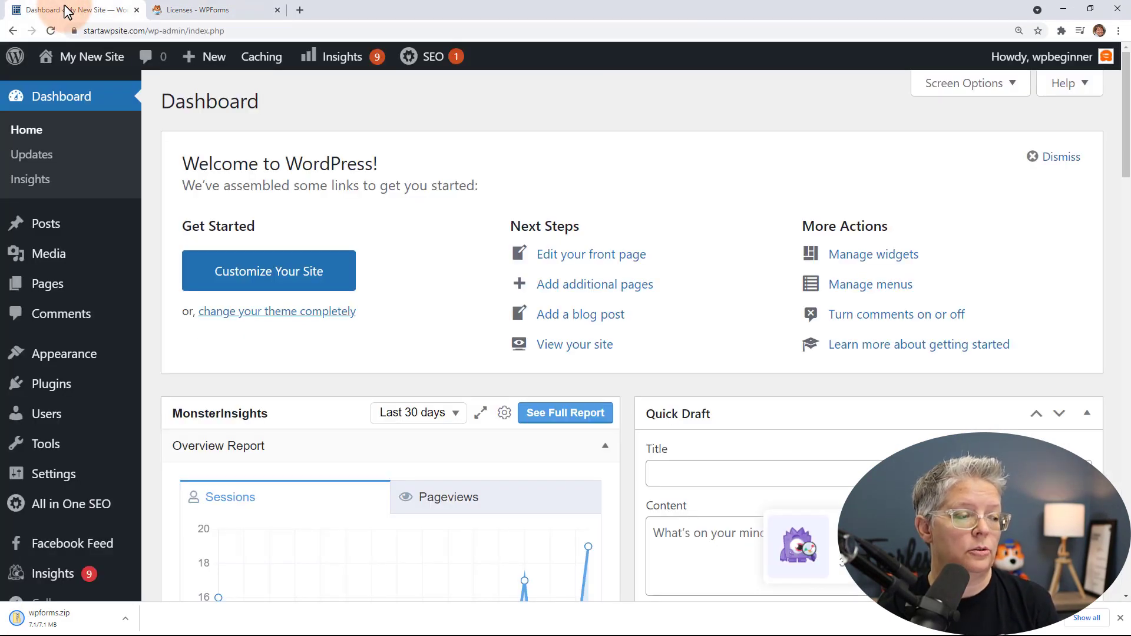
mouse_move(78, 387)
click(168, 412)
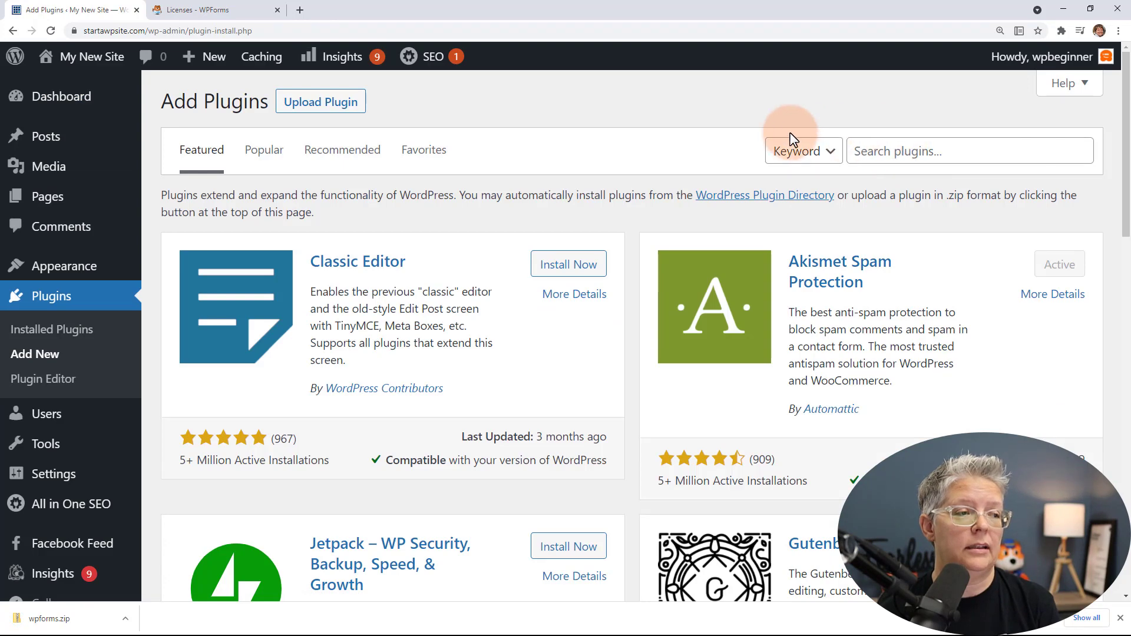
click(341, 103)
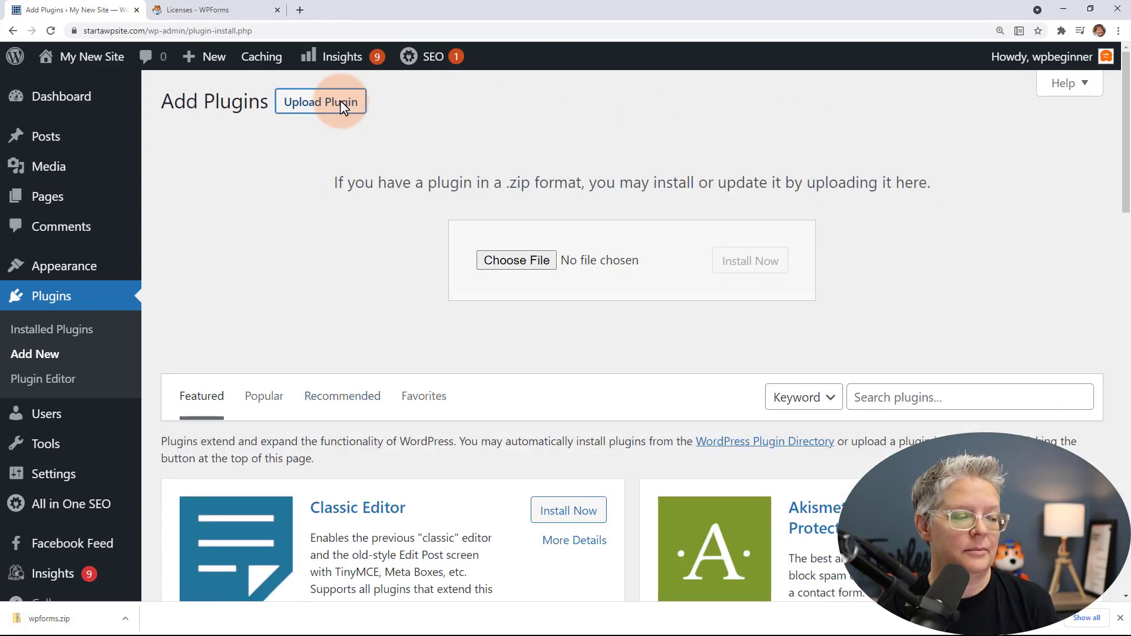
drag(35, 619, 427, 346)
drag(501, 267, 509, 260)
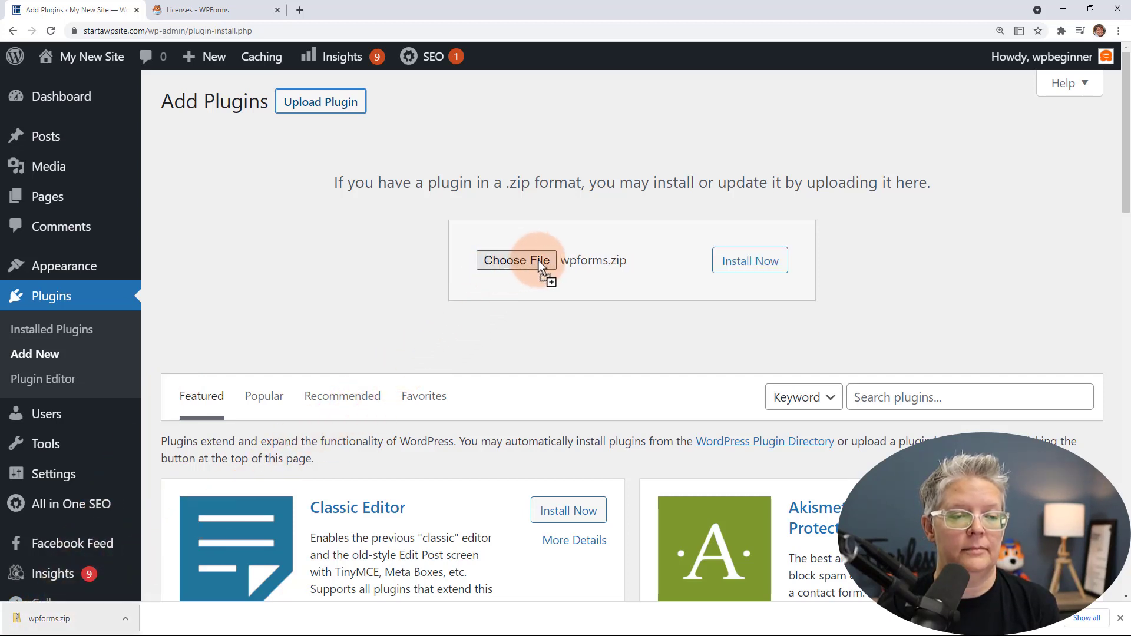
click(764, 266)
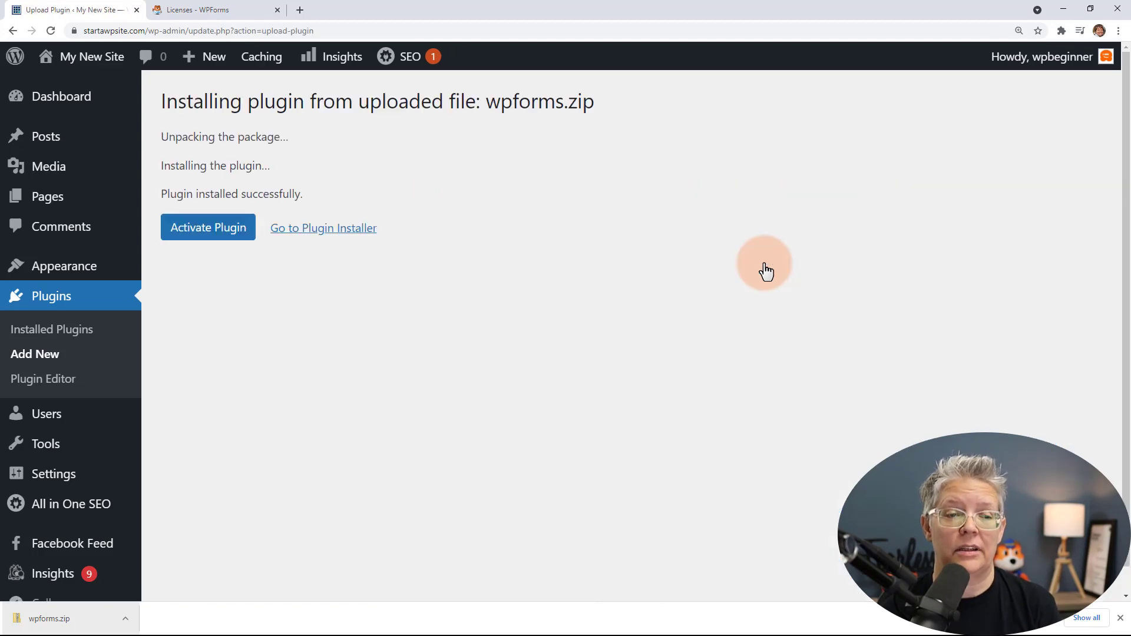
click(222, 241)
scroll(274, 245, up, 5)
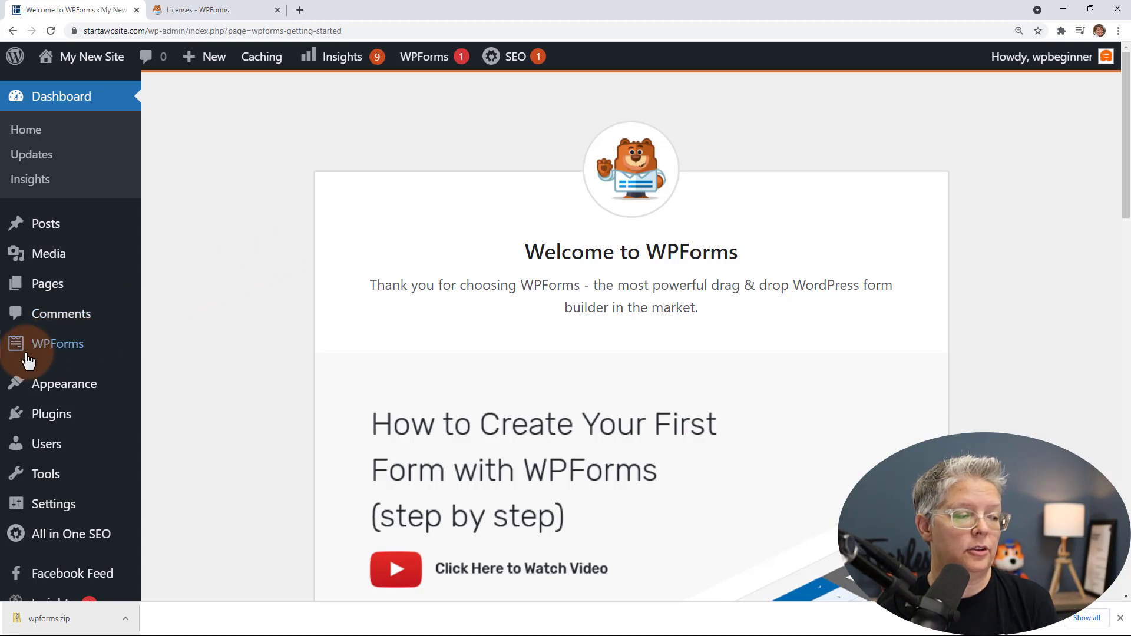
Paste the license key into WPForms Settings, verify it at ultimate level, and view Addons.
mouse_move(28, 360)
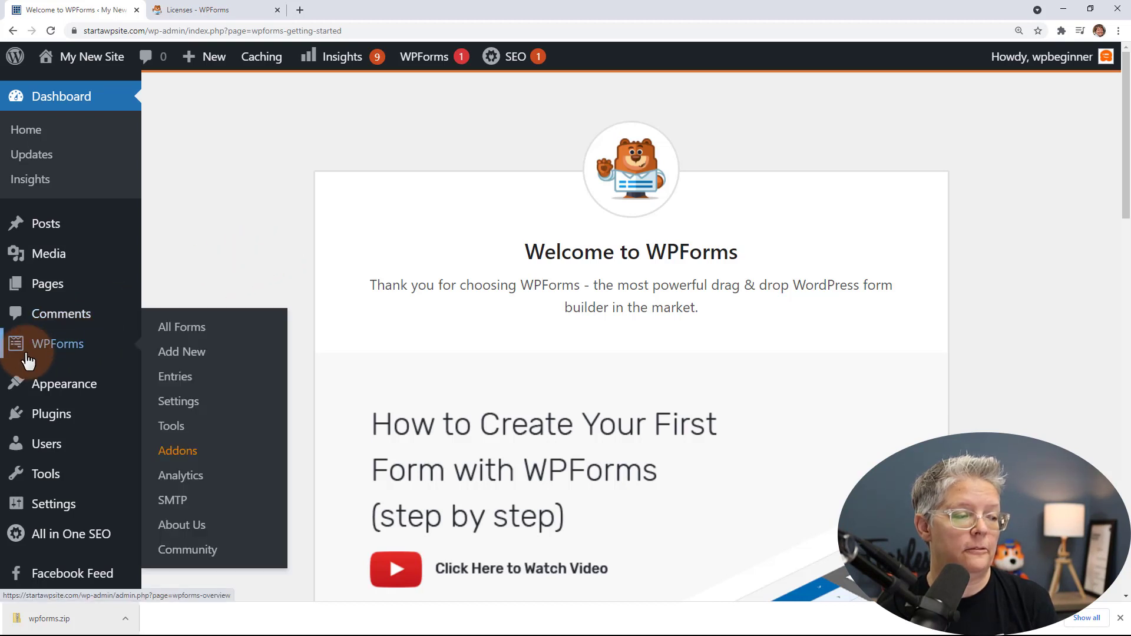
click(178, 405)
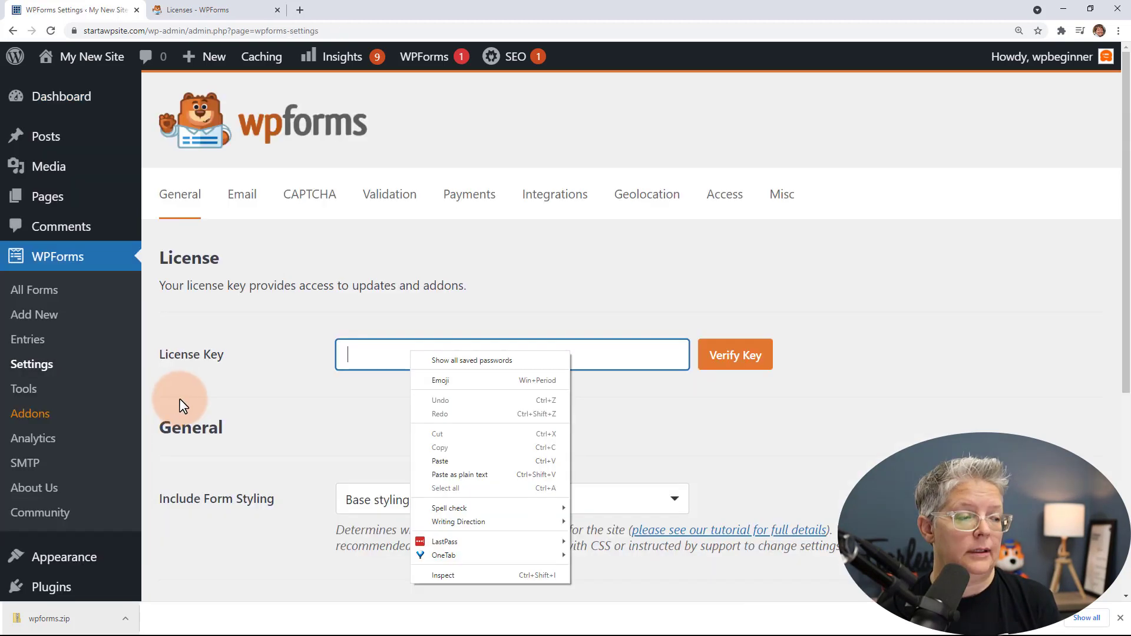
click(376, 360)
key(ctrl+v)
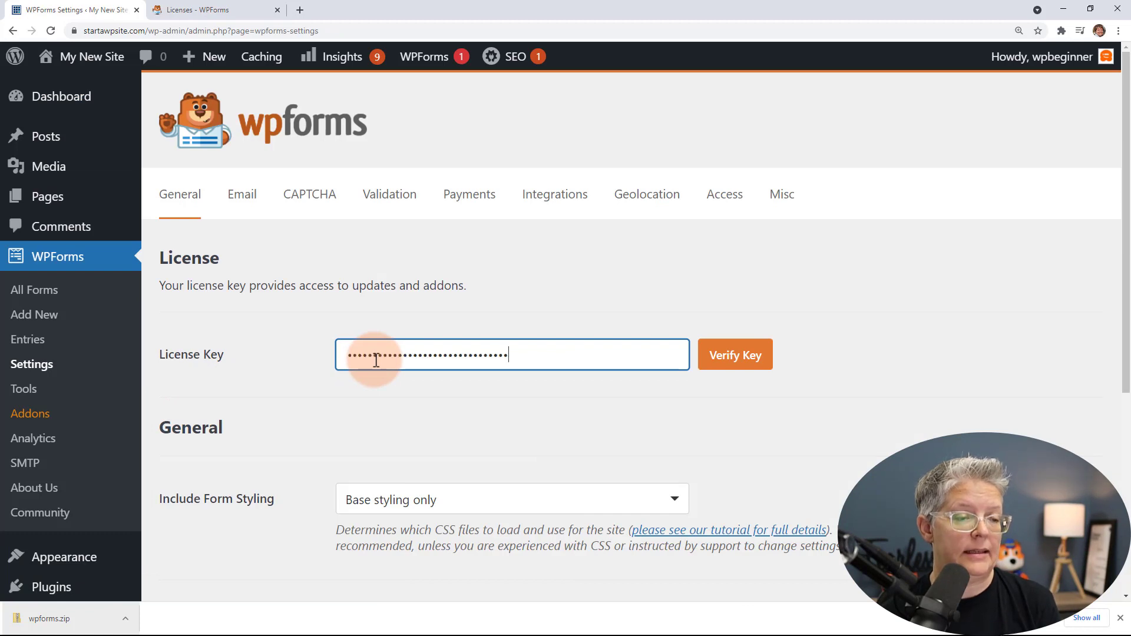
click(726, 364)
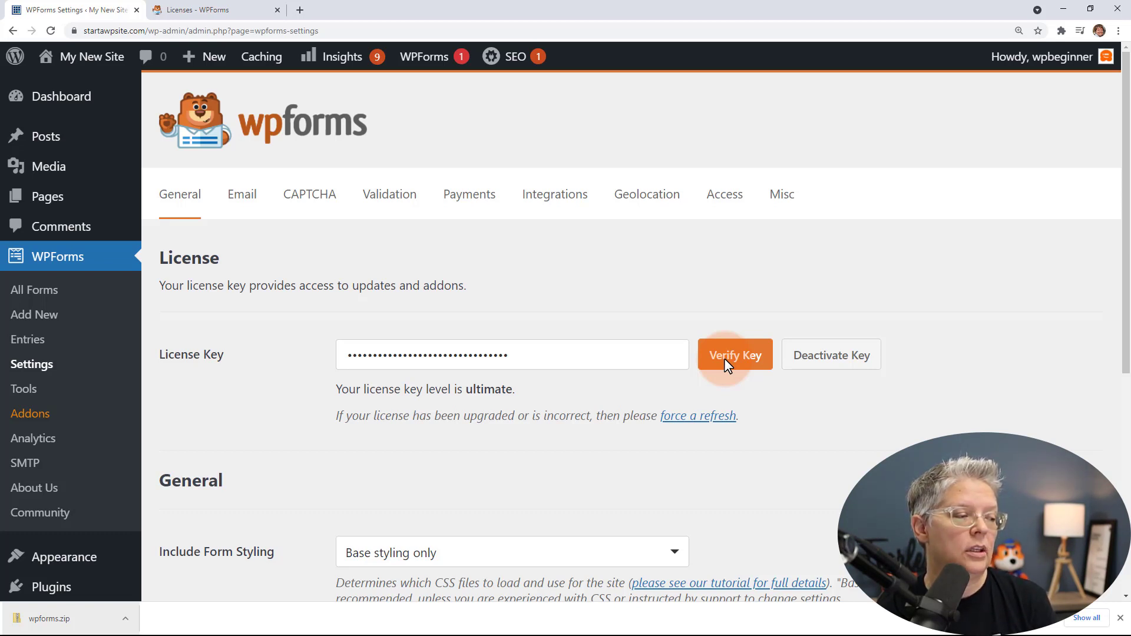
click(32, 415)
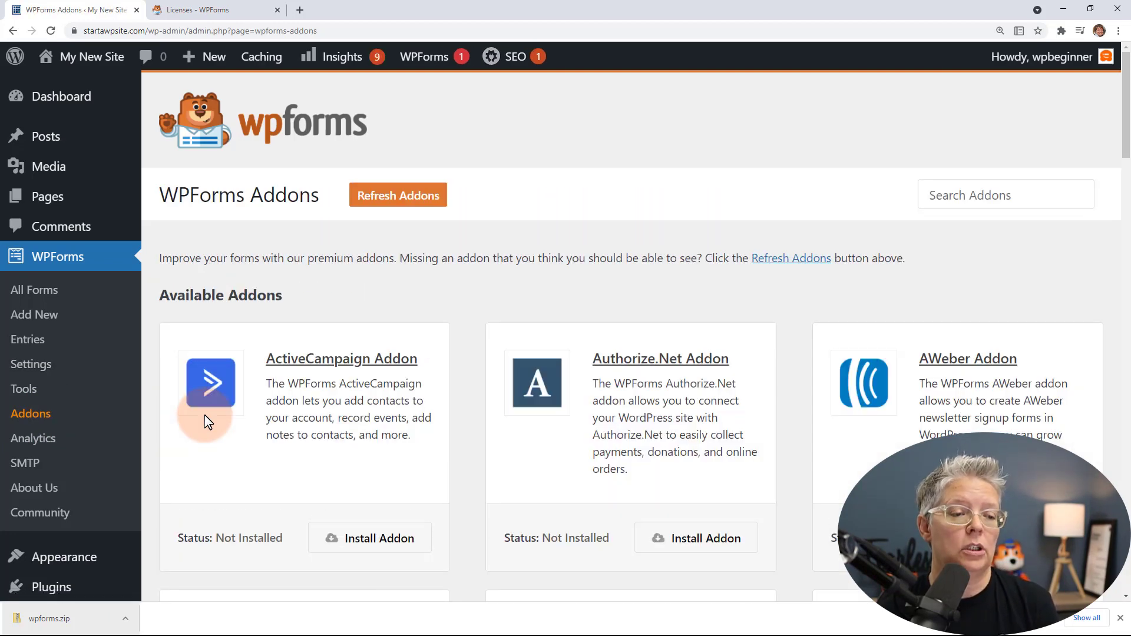
Confirm the Stripe Addon shows Active in the Addons list, then return to WPForms Settings.
scroll(206, 421, down, 2)
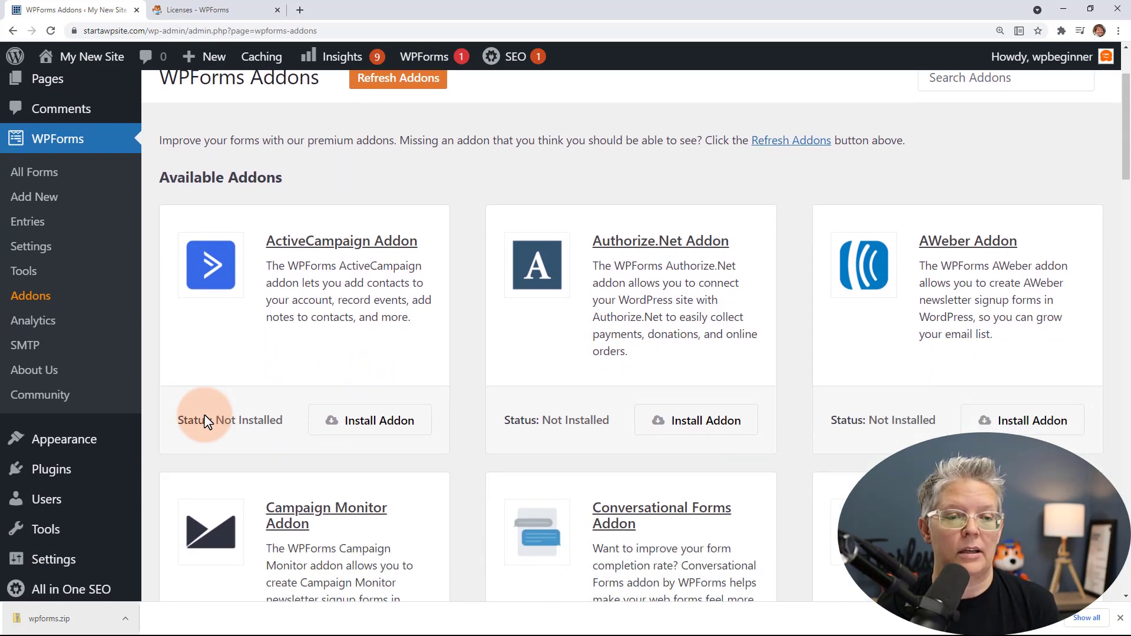
scroll(303, 415, down, 5)
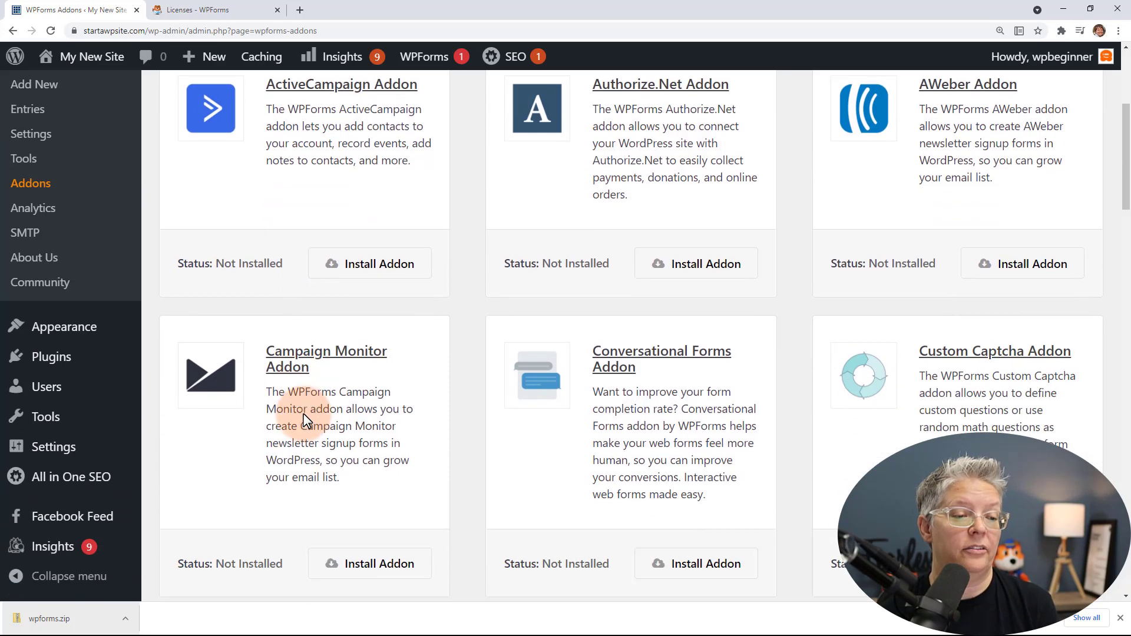
scroll(305, 422, down, 15)
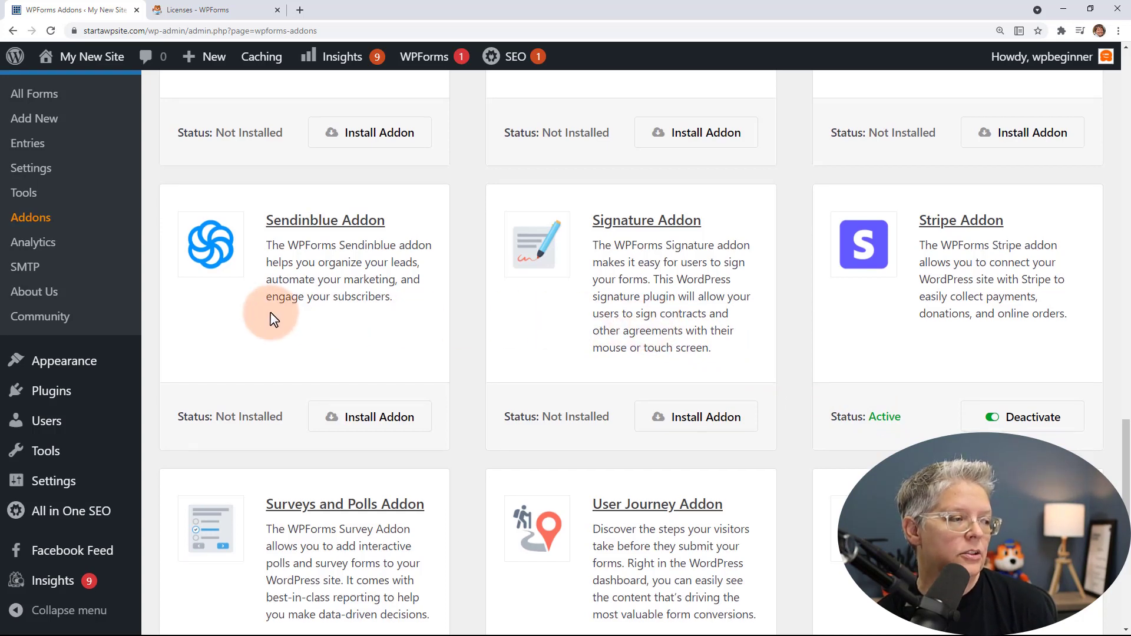
scroll(189, 289, up, 1)
click(32, 230)
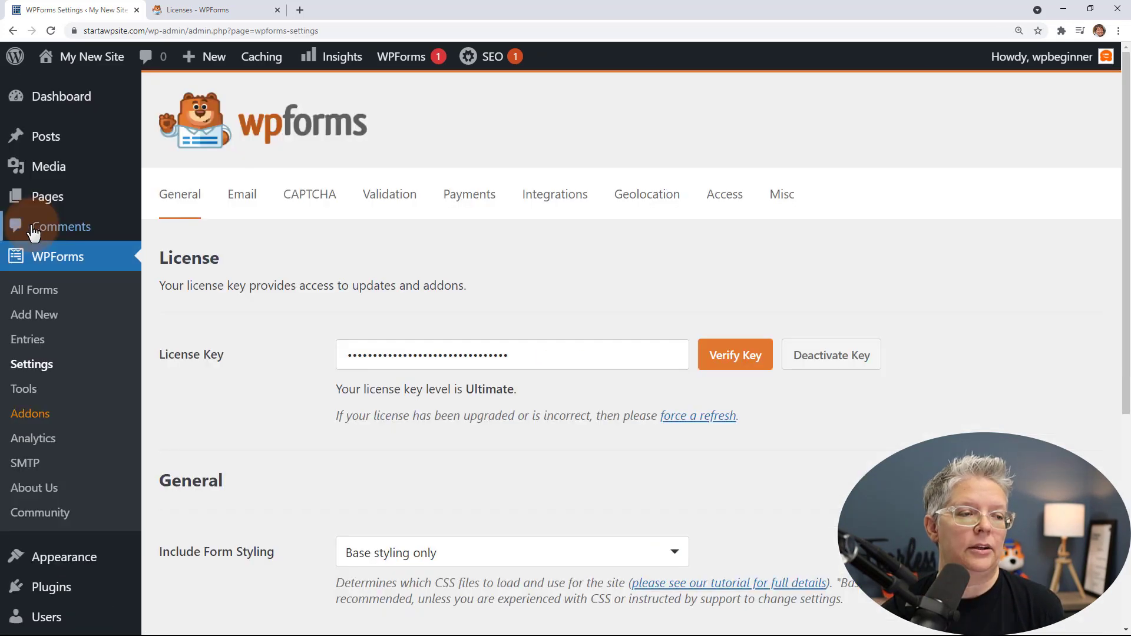
Connect the Payments settings to a Stripe account in test mode and save them.
click(468, 200)
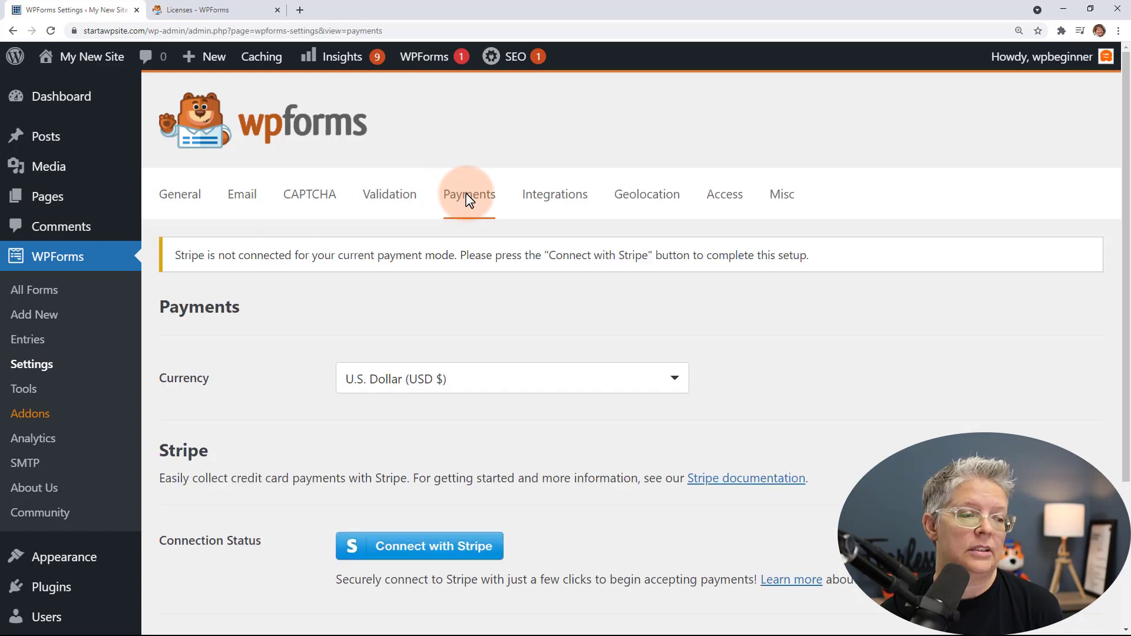
scroll(317, 285, down, 3)
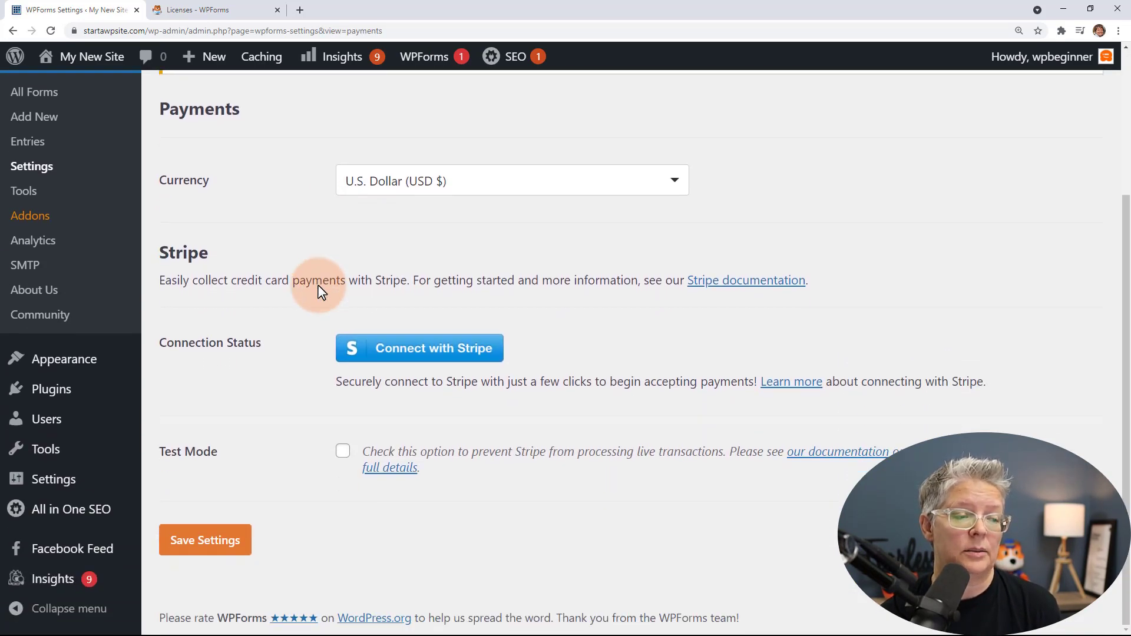
click(431, 352)
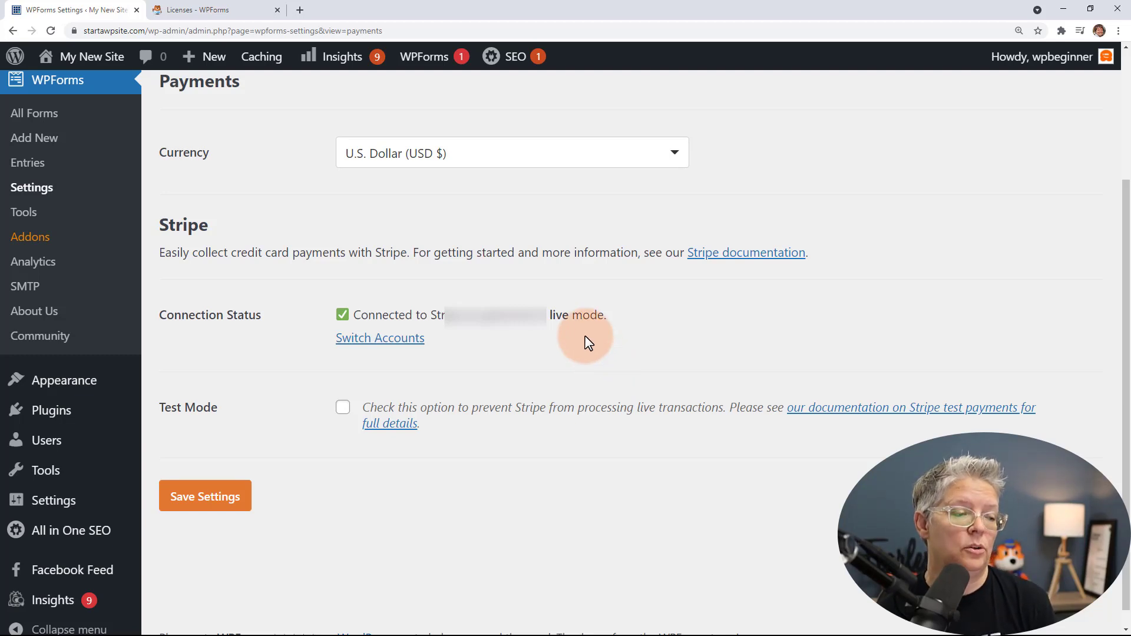
click(341, 409)
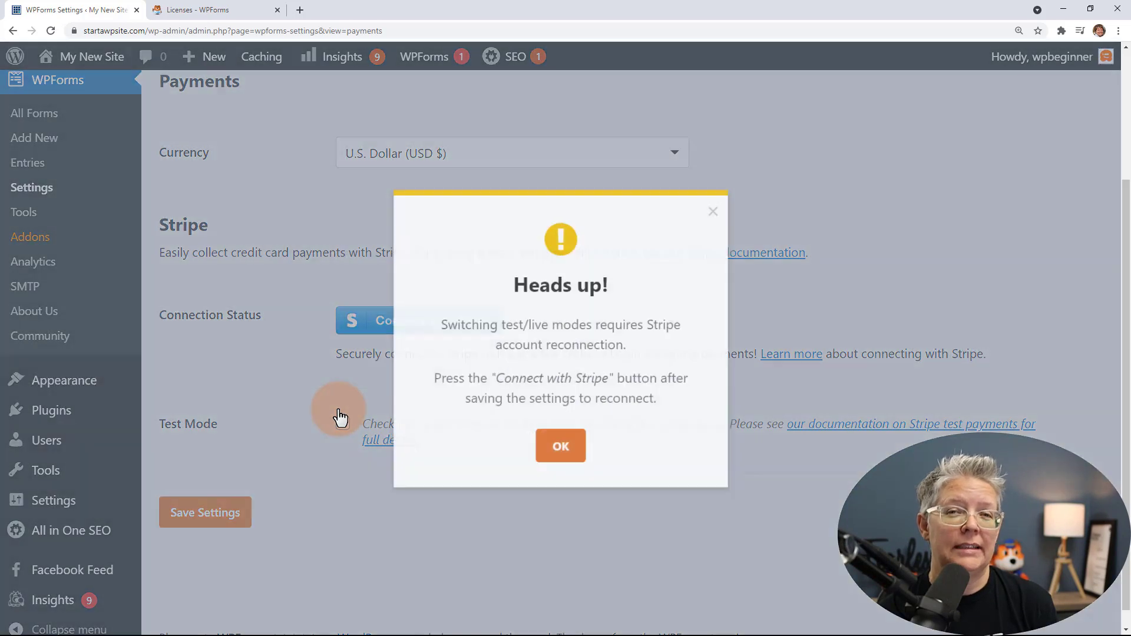
click(540, 459)
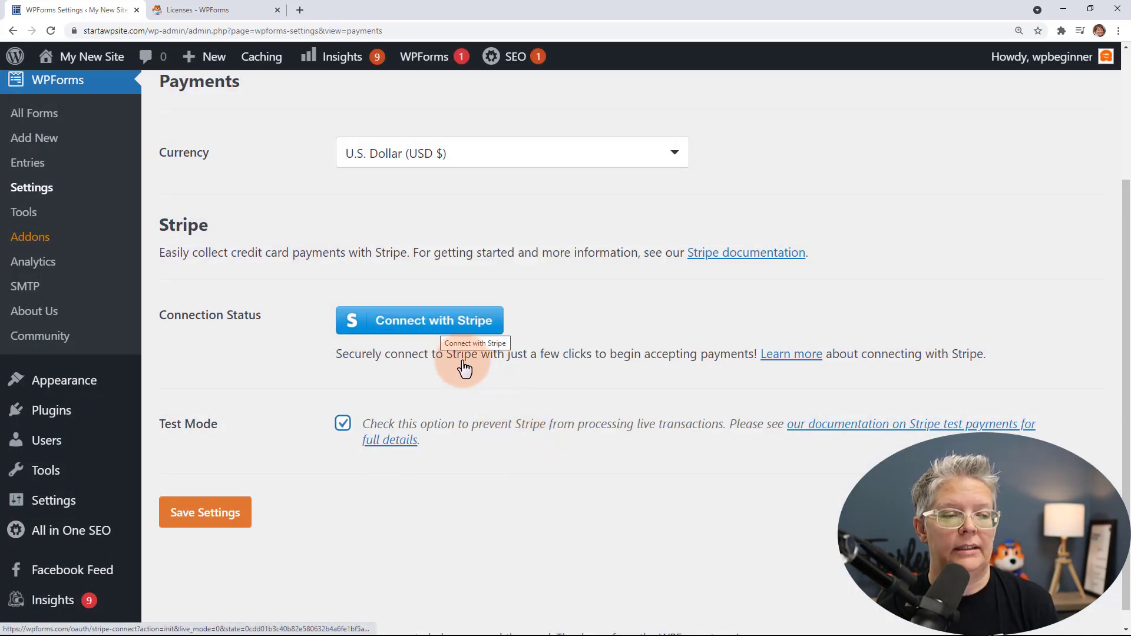
click(437, 334)
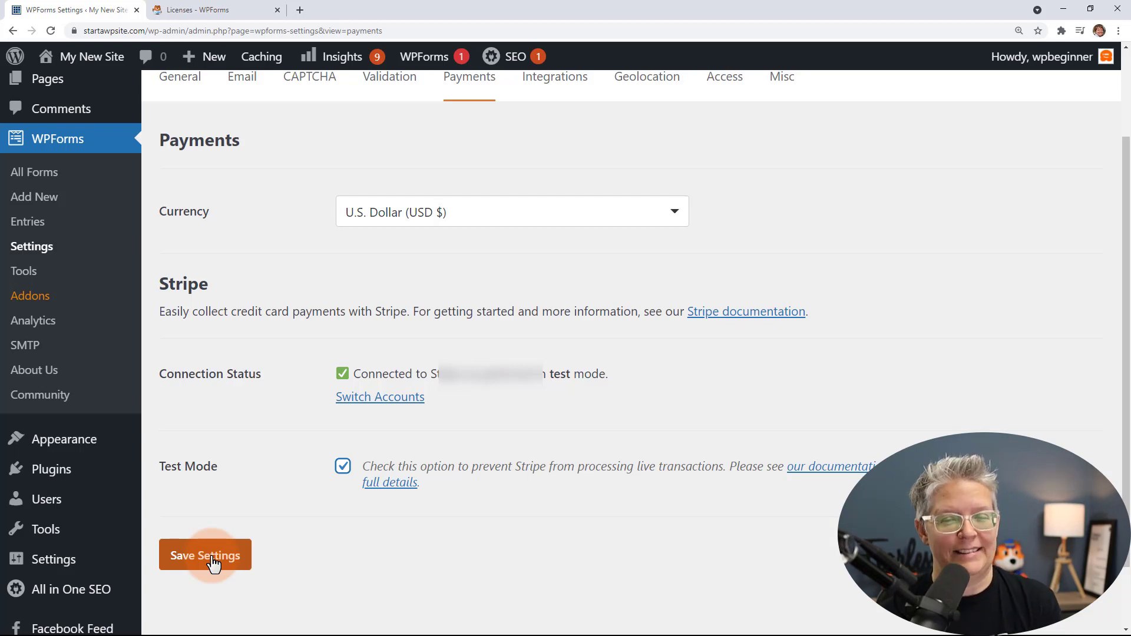
click(213, 564)
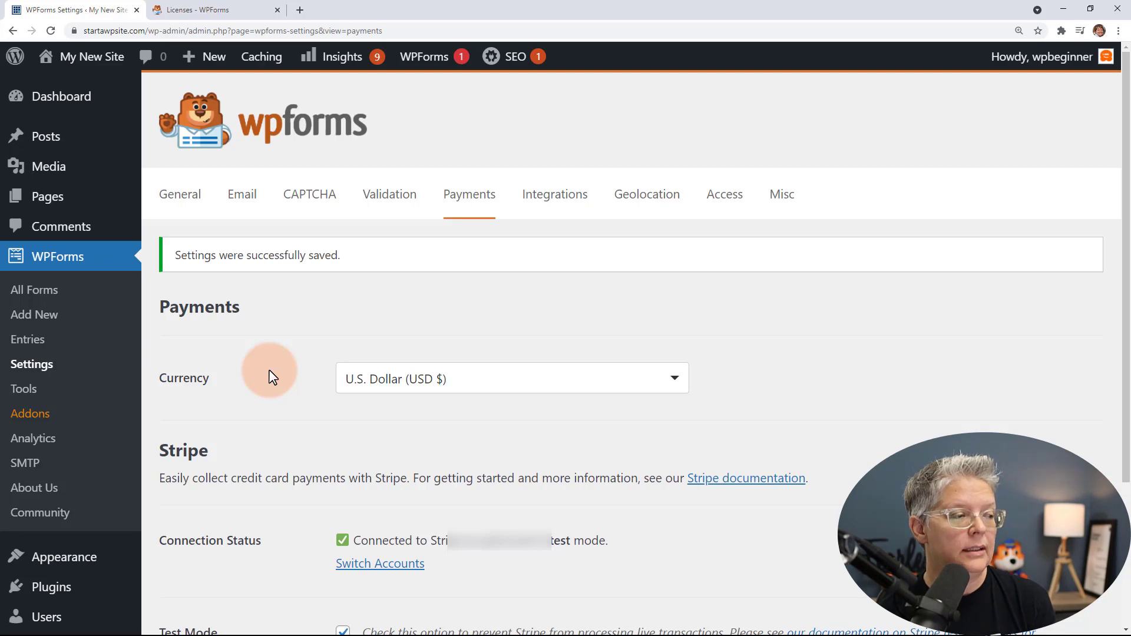
Create a form named 'Order Form' from the Billing / Order Form template.
click(36, 326)
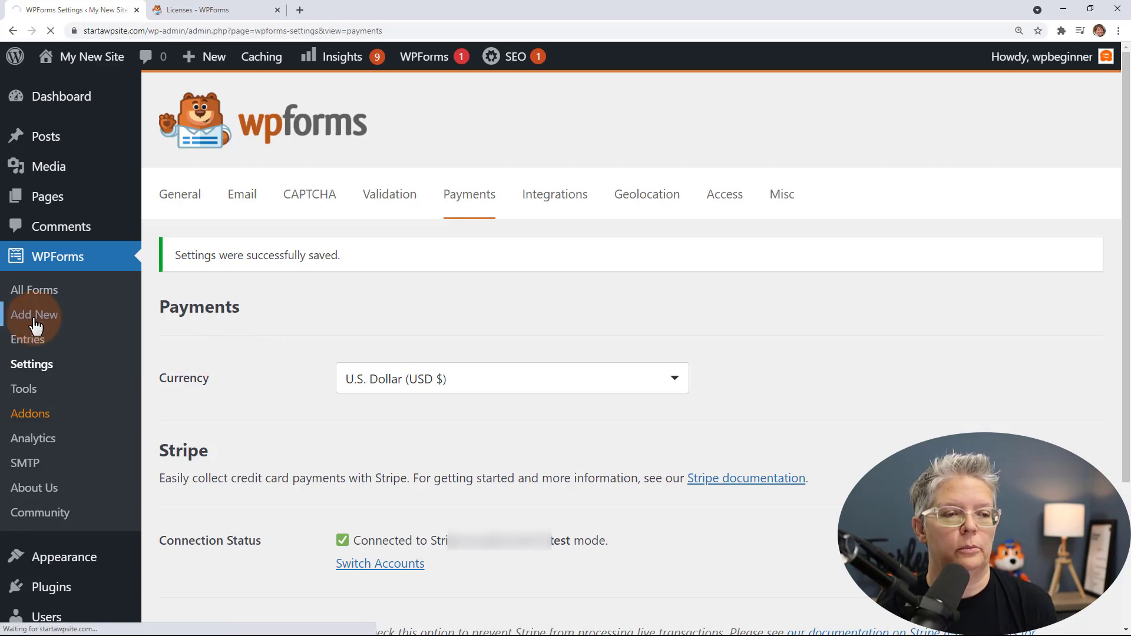
text(Order )
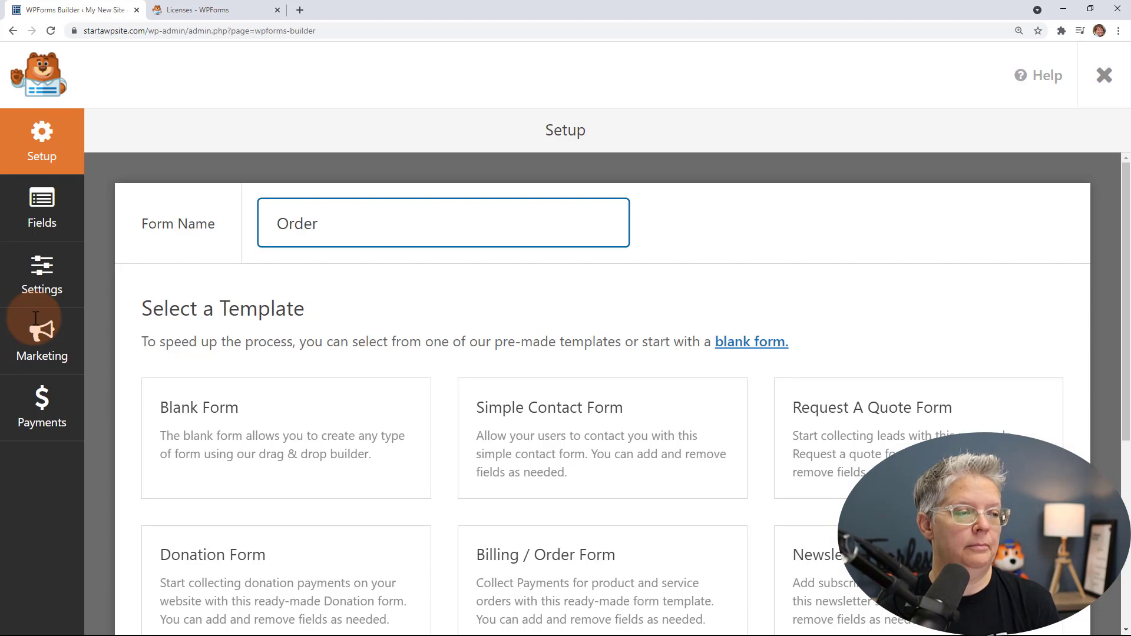
text(Form)
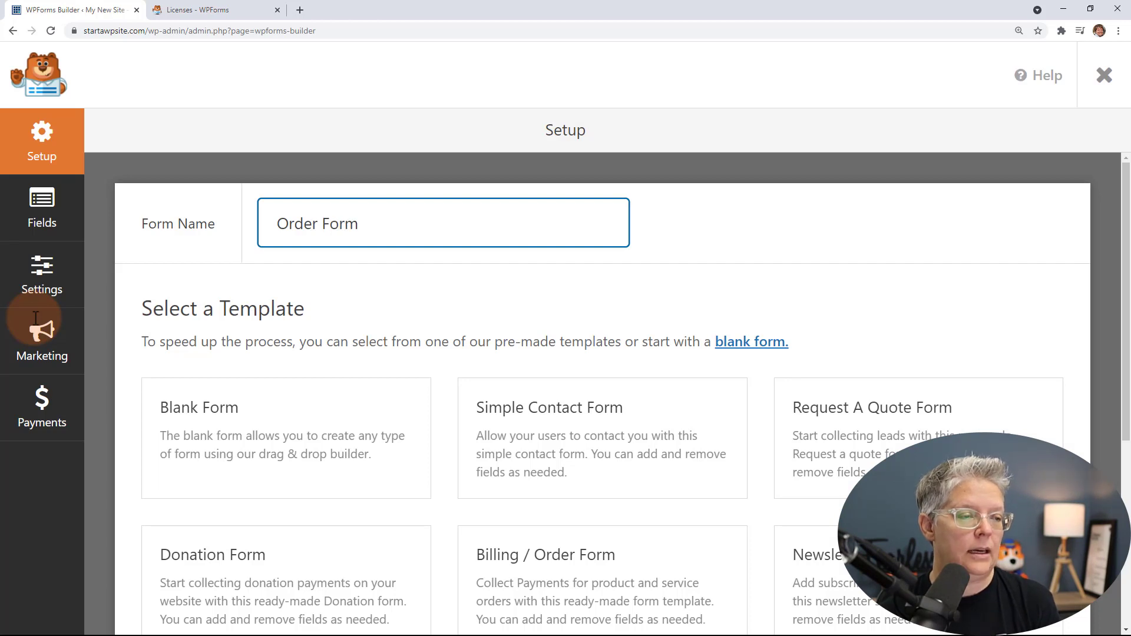
scroll(238, 324, down, 2)
scroll(446, 340, down, 3)
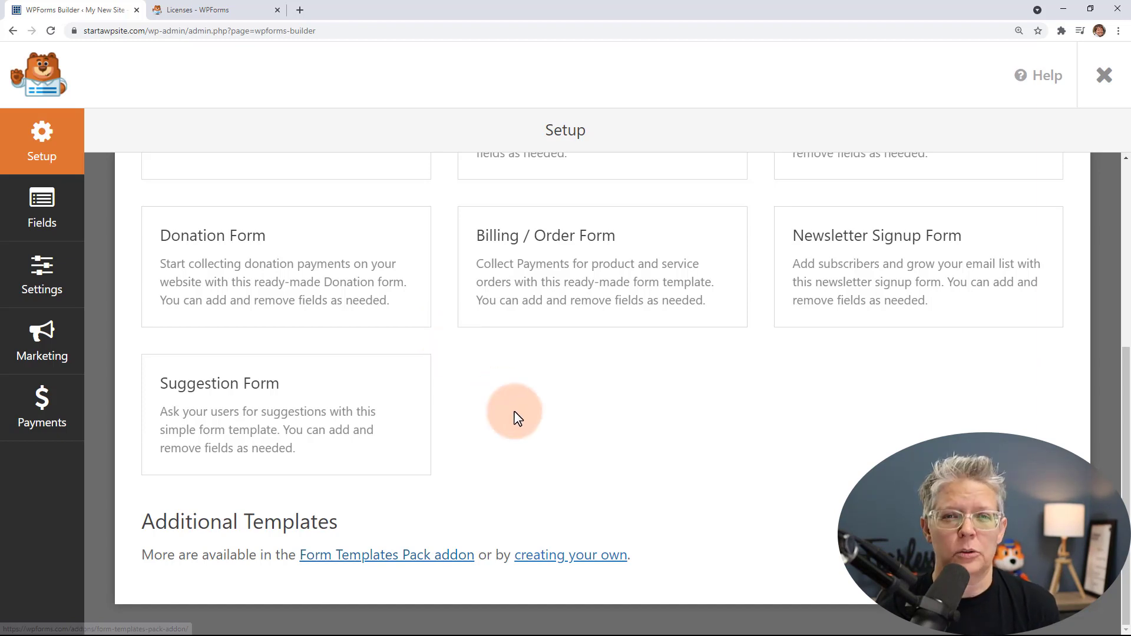
click(610, 277)
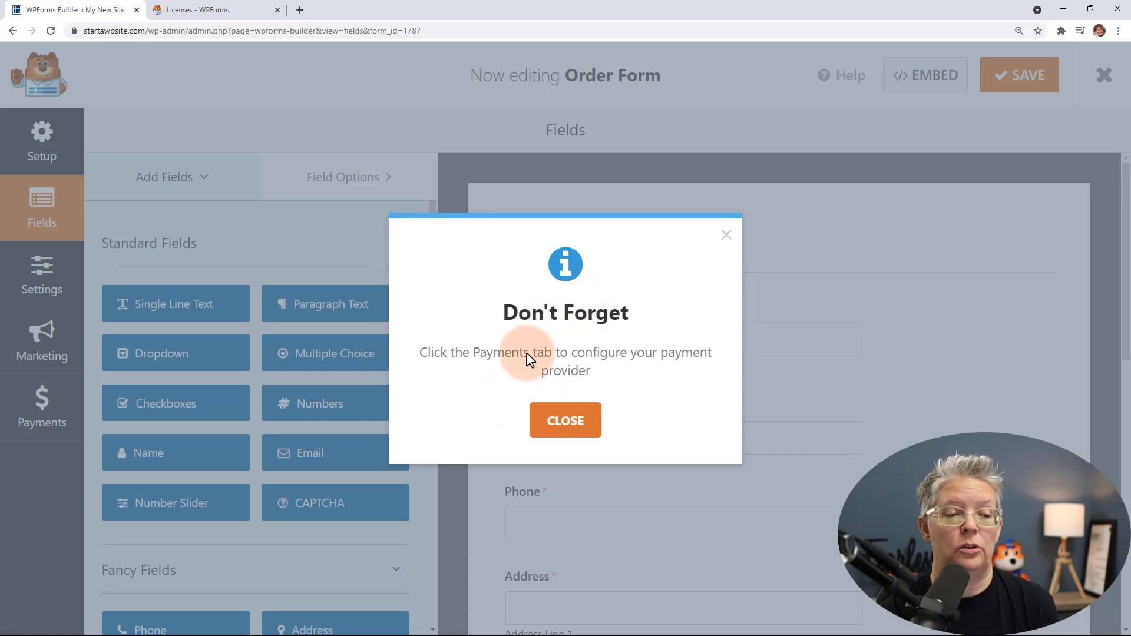
Dismiss the payment-provider reminder and delete the Phone and Address fields.
click(565, 420)
scroll(580, 433, down, 2)
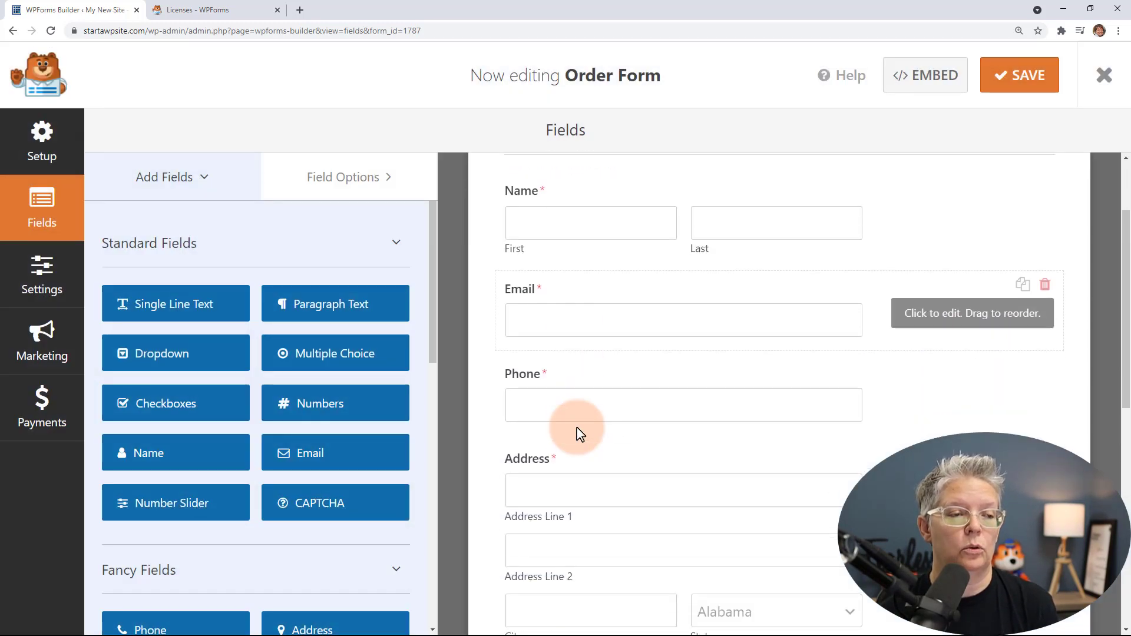
scroll(579, 433, up, 1)
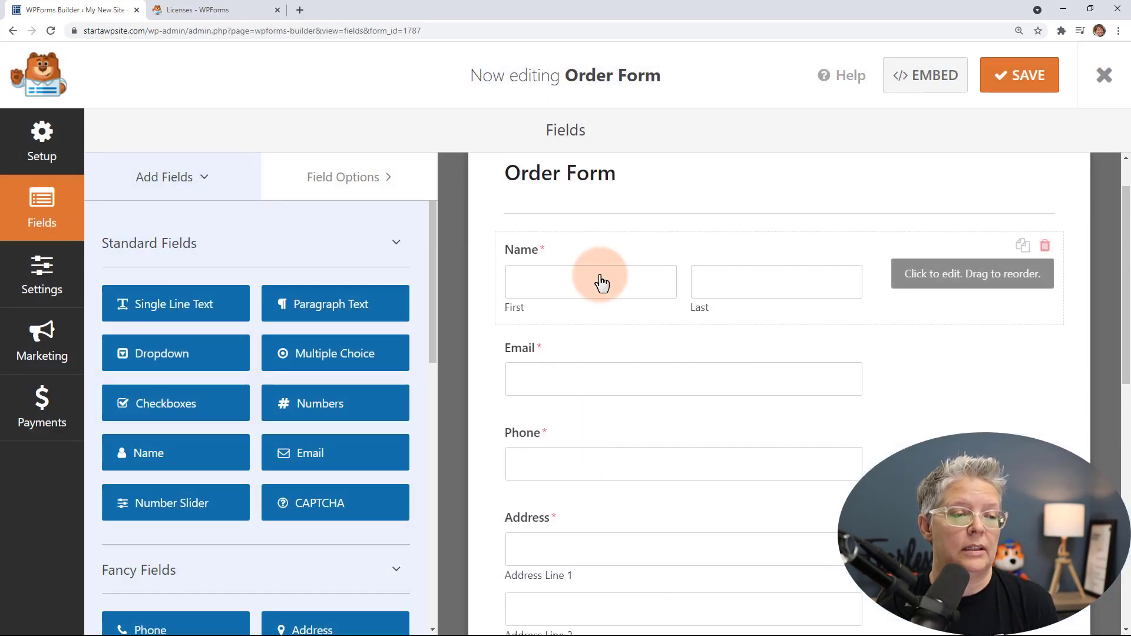
scroll(601, 283, down, 1)
scroll(602, 283, down, 2)
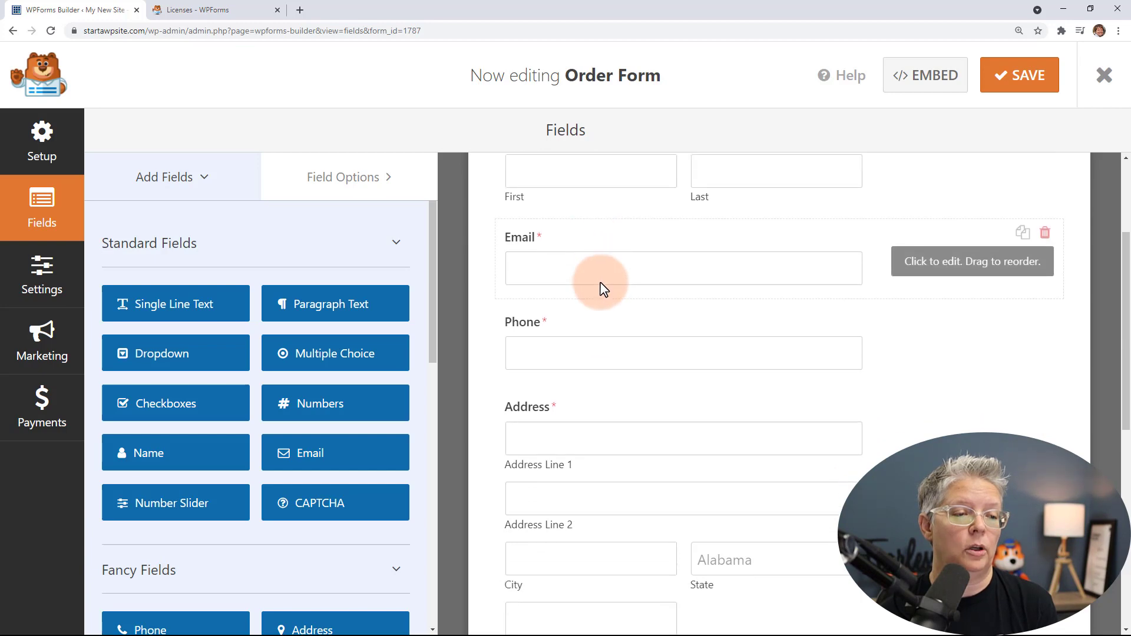
click(604, 297)
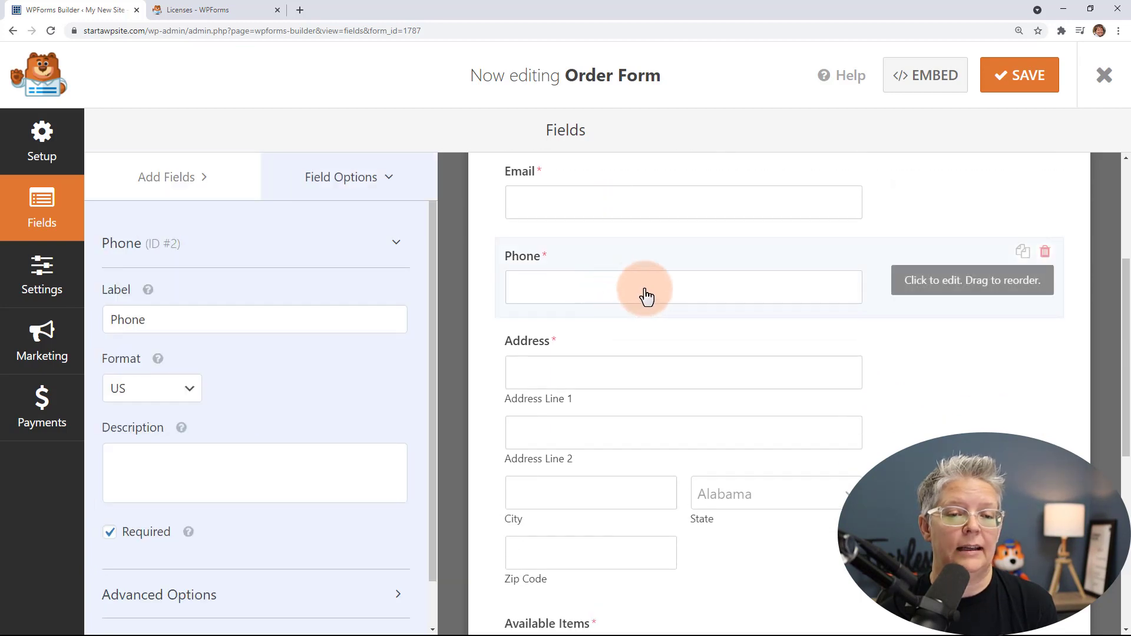
click(1045, 251)
click(524, 395)
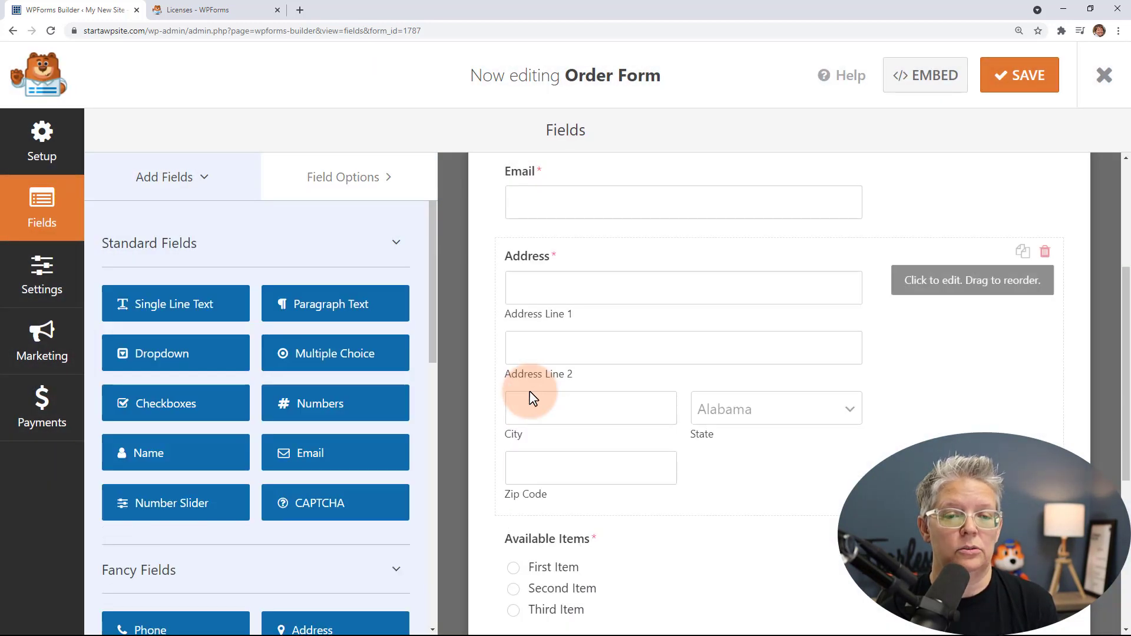
click(1045, 253)
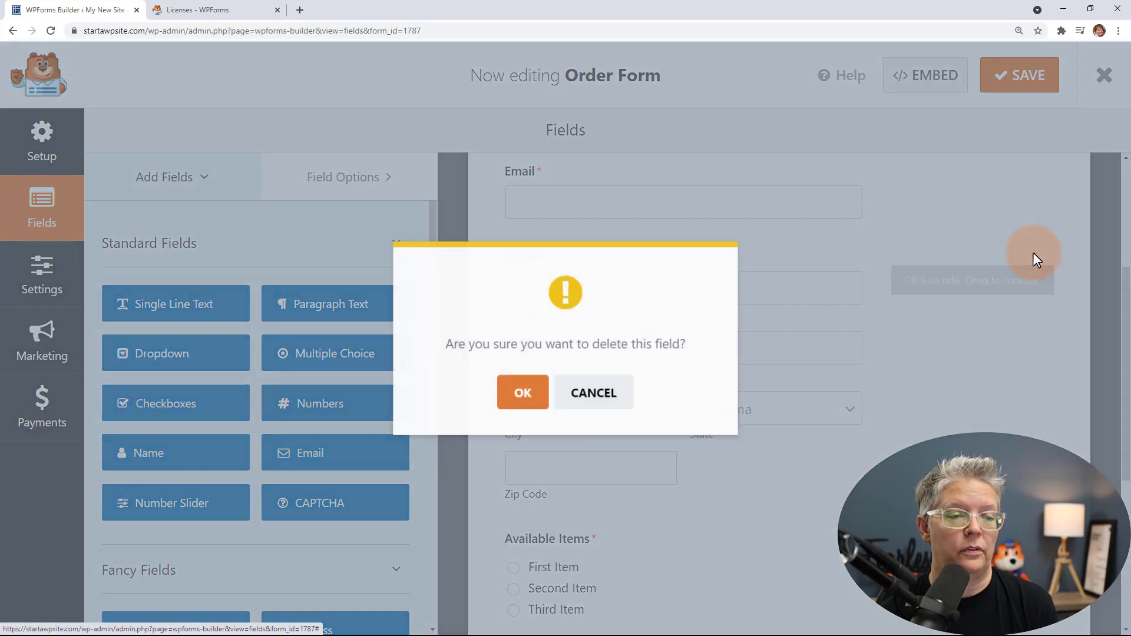
click(546, 394)
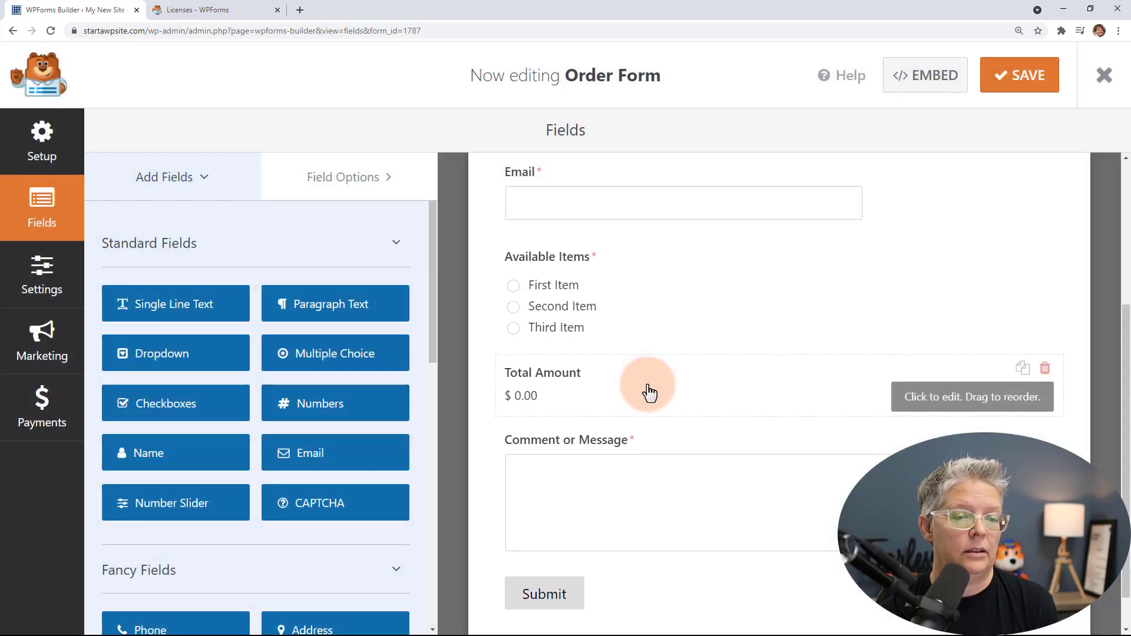
Relabel Available Items as Backpacking Trip: Backpack Day 75.00, Backpack Weekend 150.00, VIP Backpack Weekend 300.00.
scroll(649, 392, up, 3)
scroll(649, 392, down, 3)
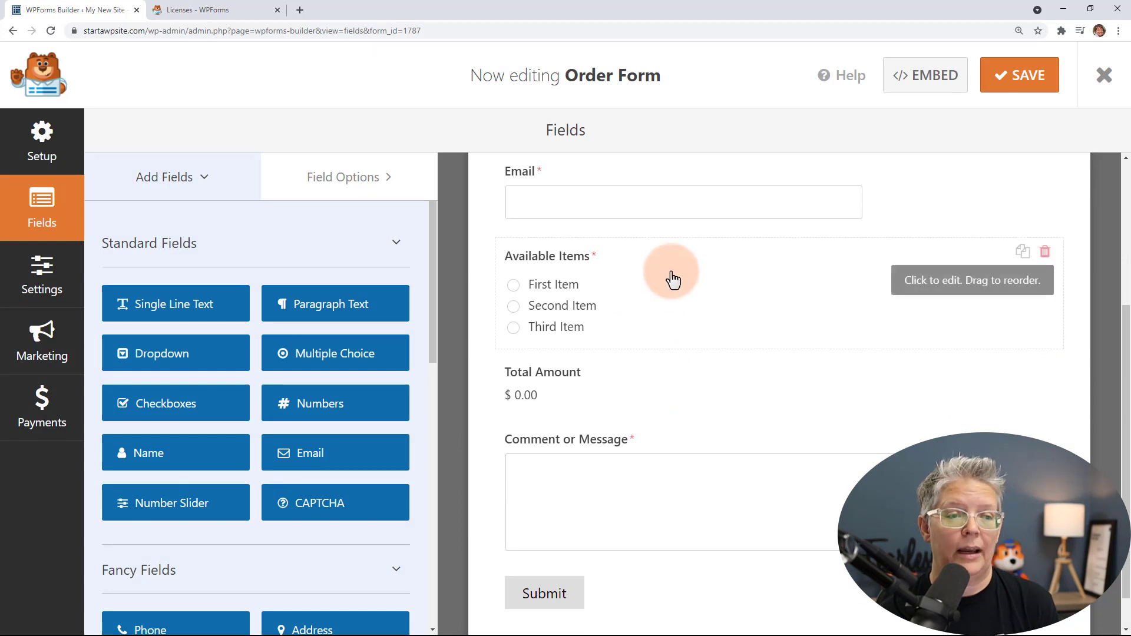
click(701, 293)
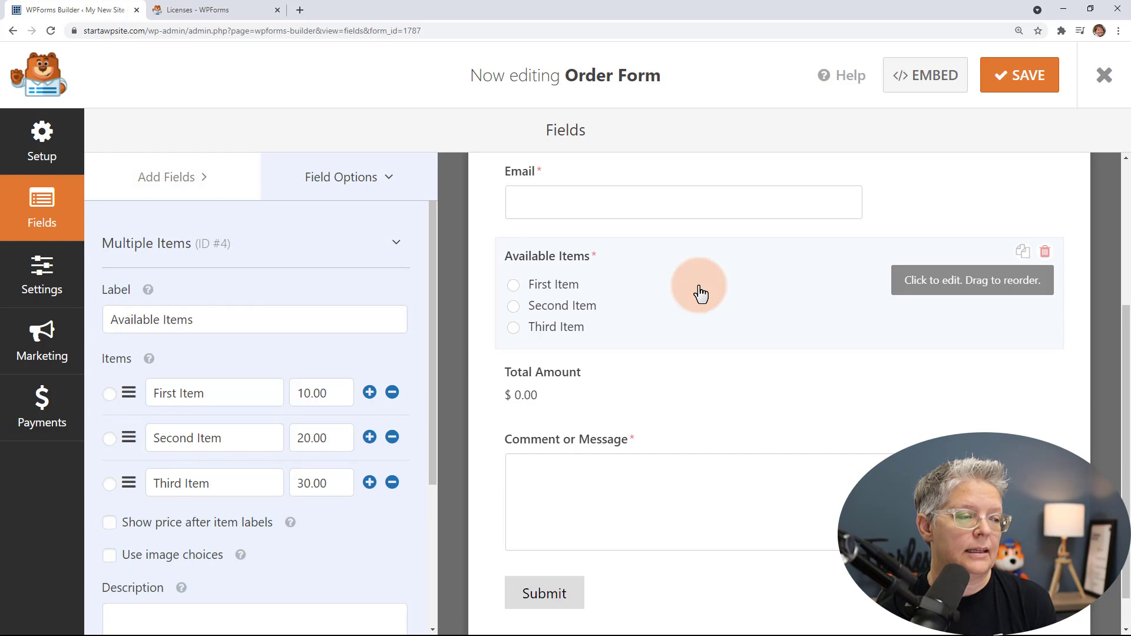
drag(278, 317, 101, 318)
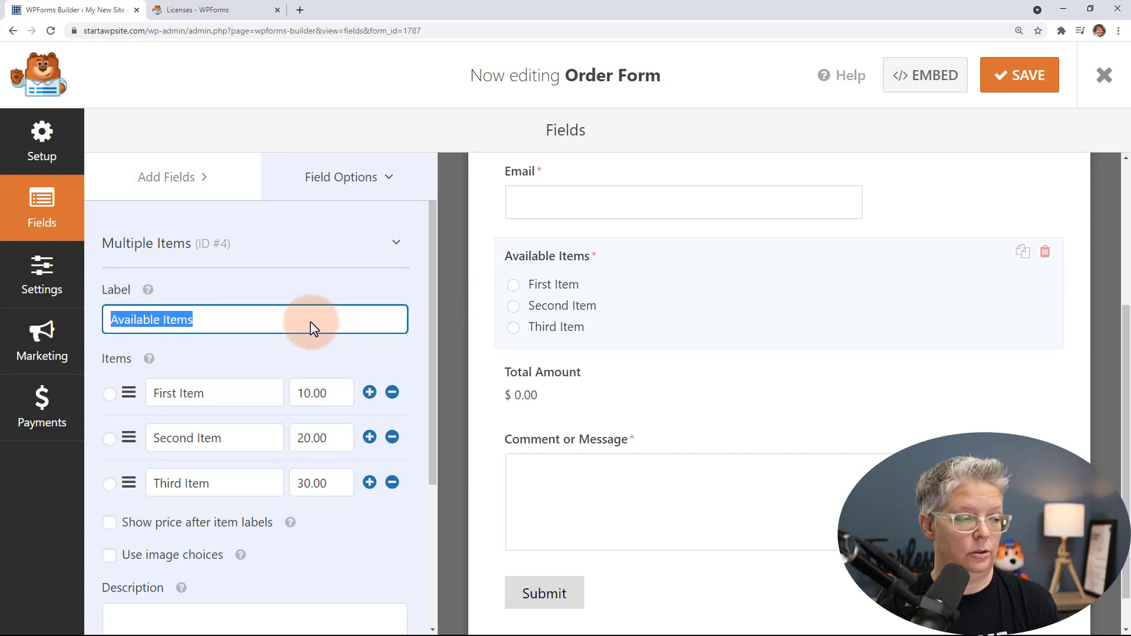
text(Backpacking Trip)
triple_click(214, 393)
text(Backpack Day)
triple_click(334, 394)
text(75.00)
triple_click(177, 438)
text(Backpack W)
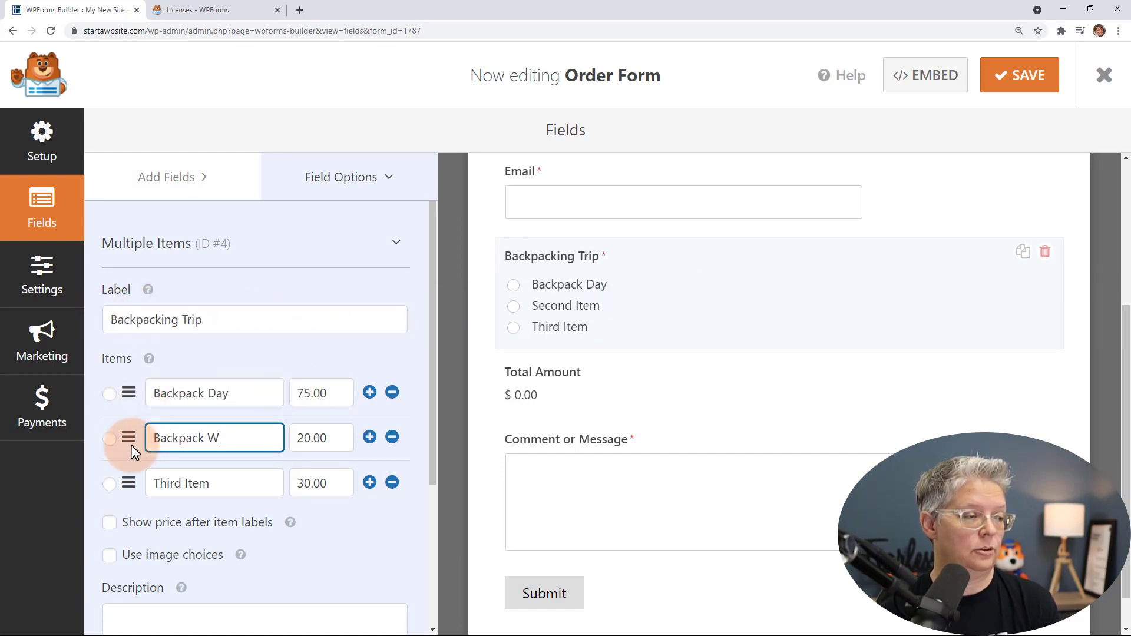
text(eekend)
triple_click(321, 437)
text(150.00)
triple_click(239, 483)
text(VIP Backpack Weekend)
triple_click(313, 484)
text(300.00)
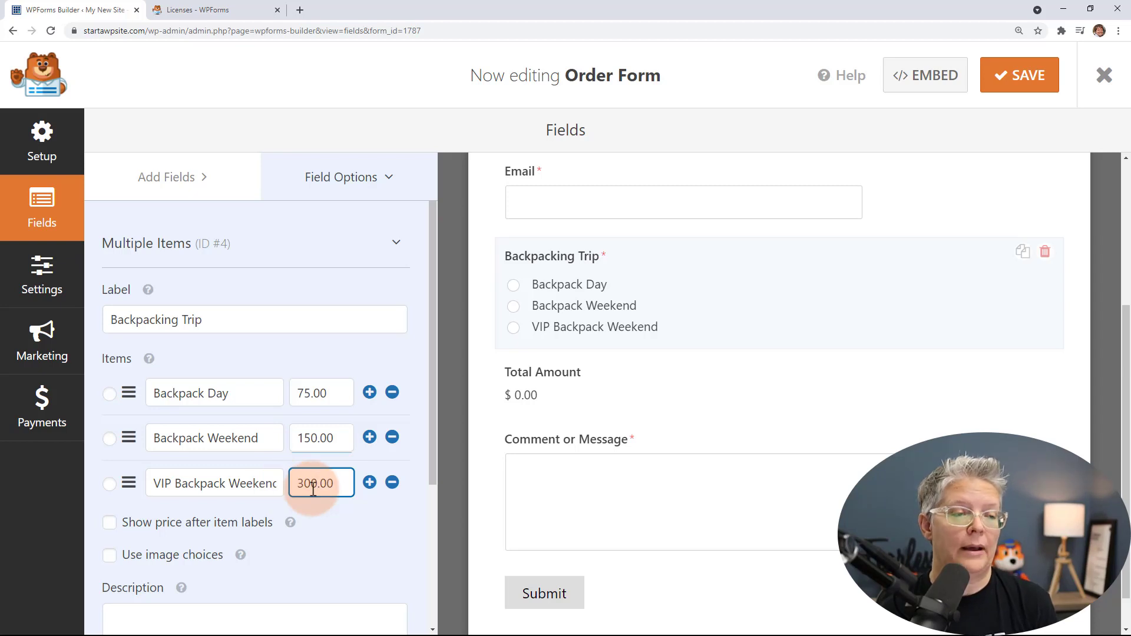
Review the Comment or Message and Total Amount fields' options.
click(551, 471)
click(584, 379)
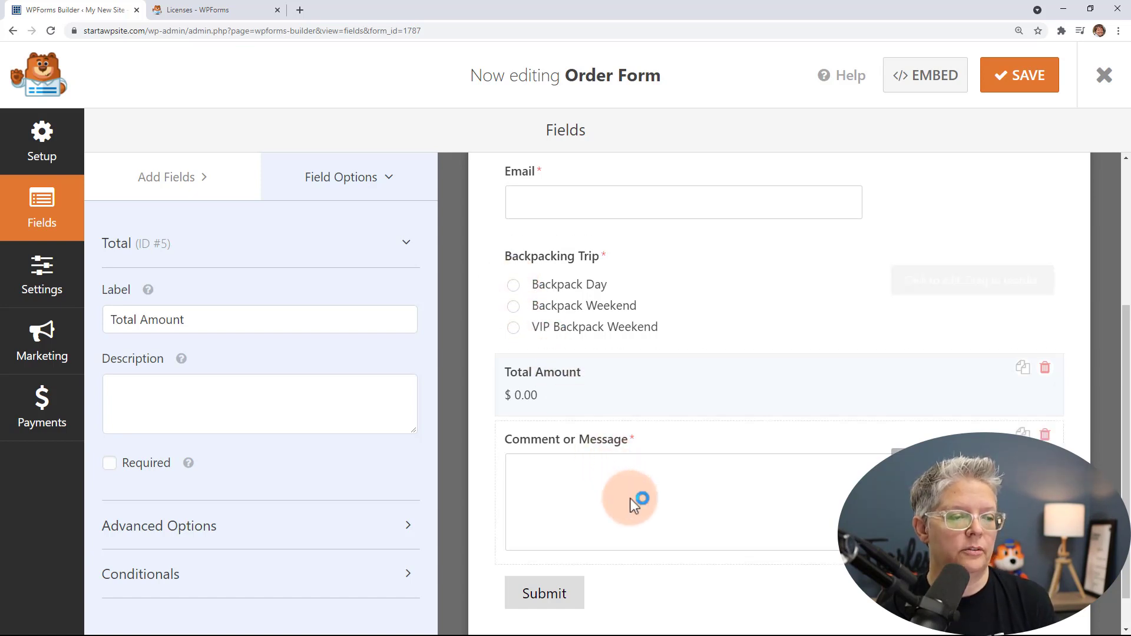
click(609, 486)
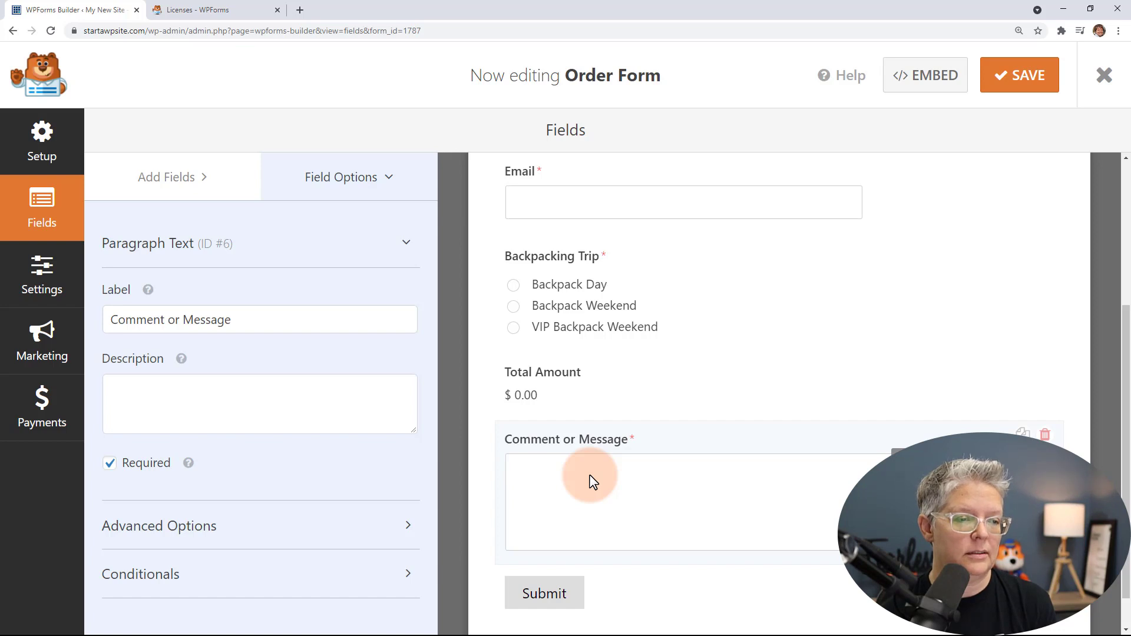
scroll(522, 480, up, 3)
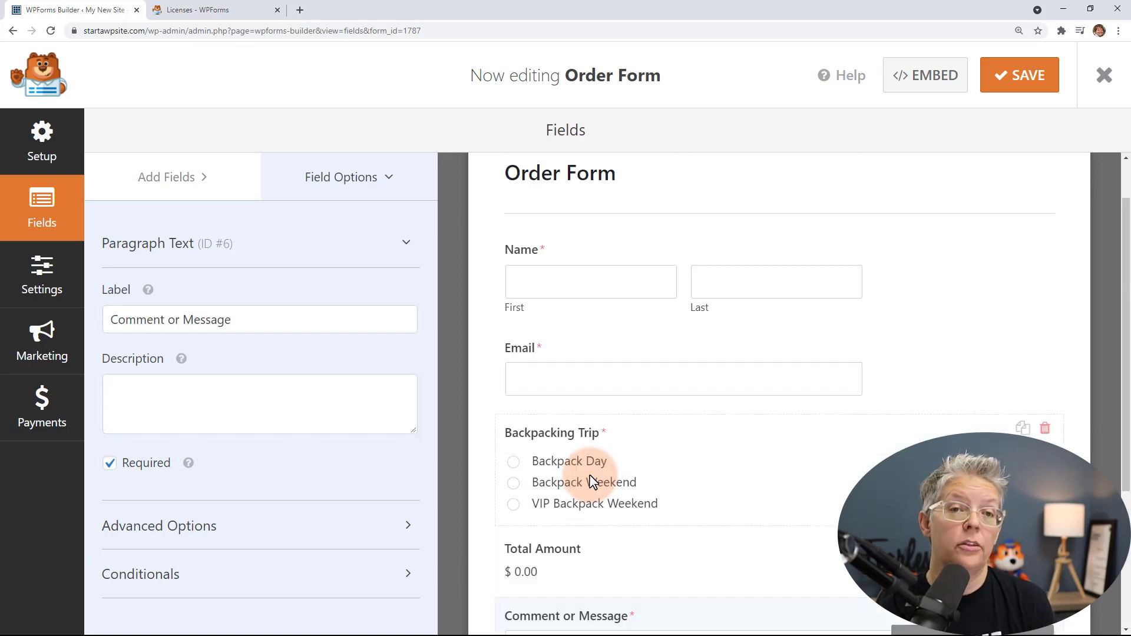
scroll(591, 480, down, 4)
Add a Stripe Credit Card field below Total Amount.
click(328, 293)
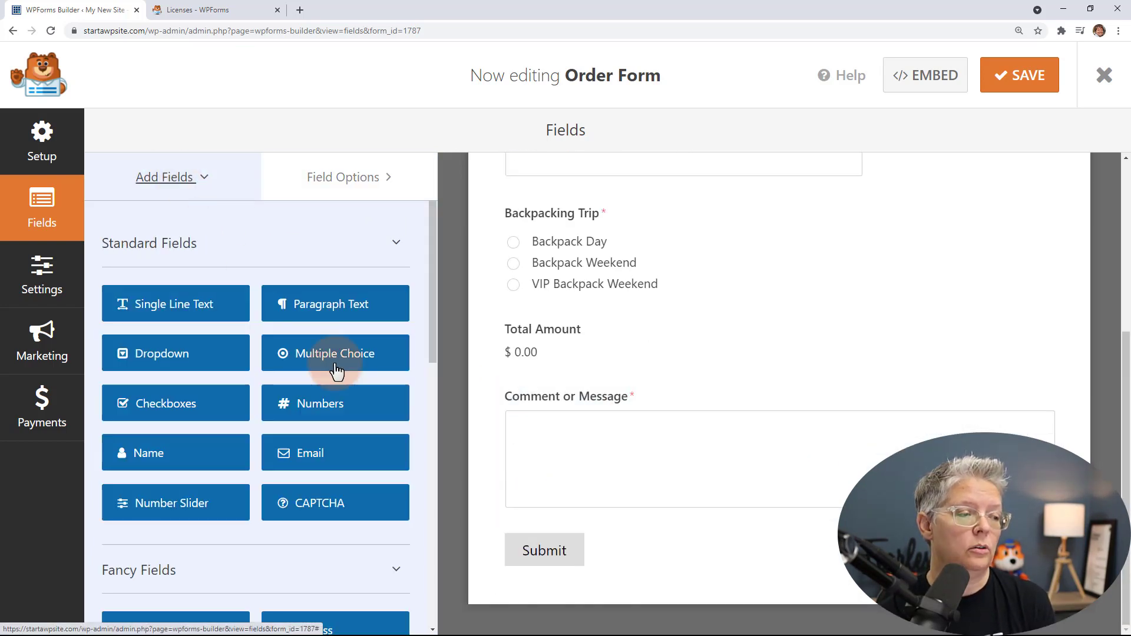
scroll(354, 389, down, 10)
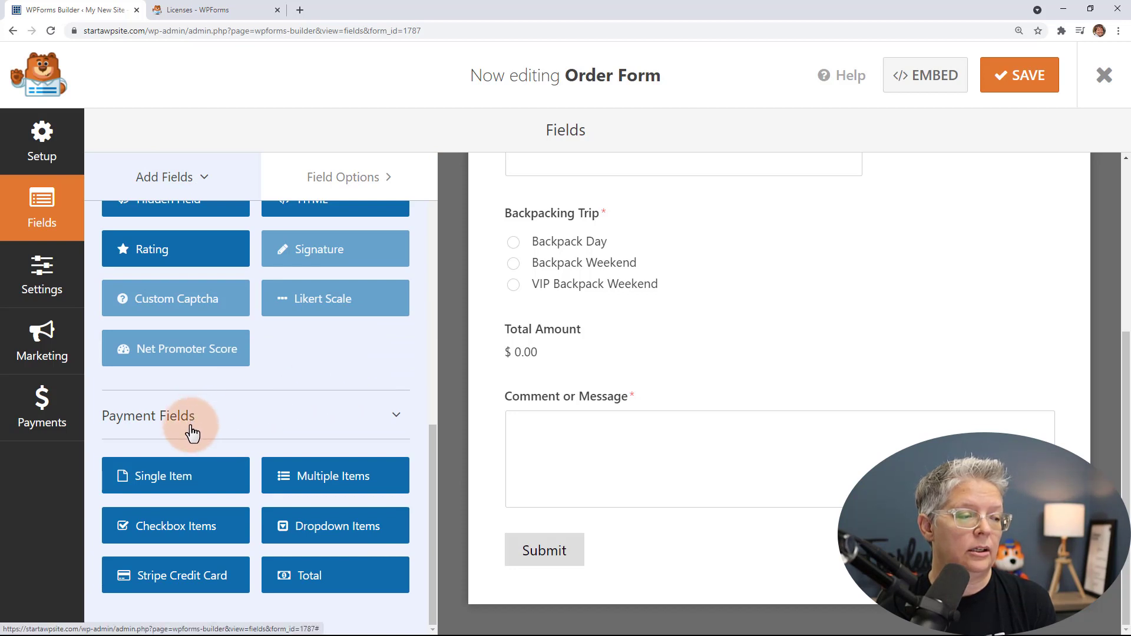
drag(161, 579, 557, 379)
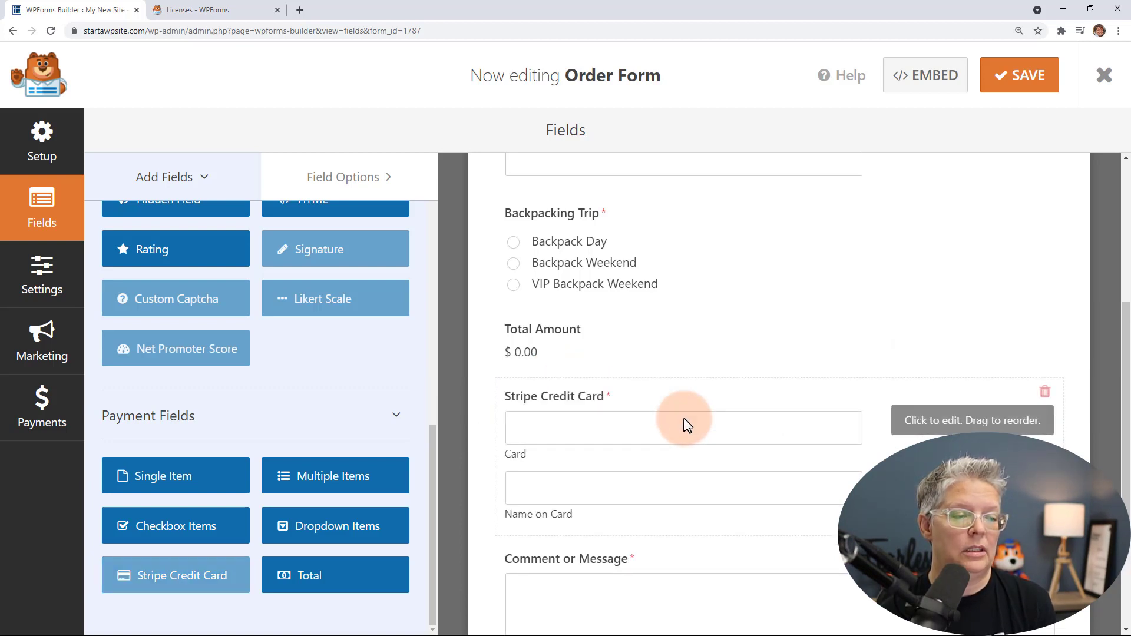
scroll(686, 424, down, 2)
Label the Stripe Credit Card field 'Enter Your Credit Card Details' and bring up General settings.
click(684, 373)
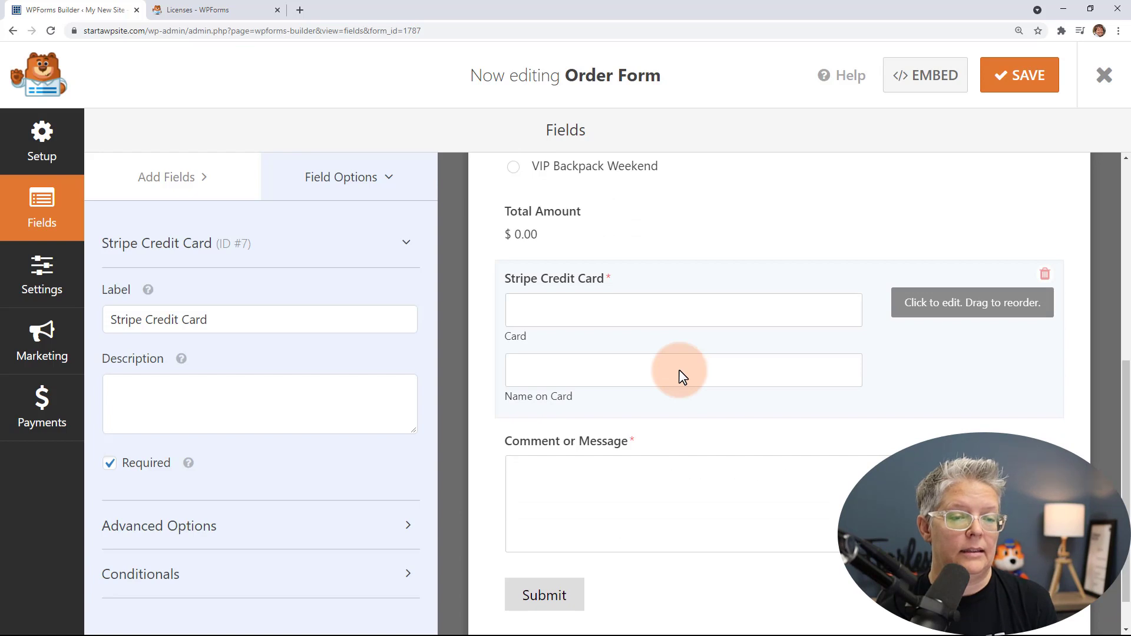
drag(209, 322, 106, 310)
text(Enter Your)
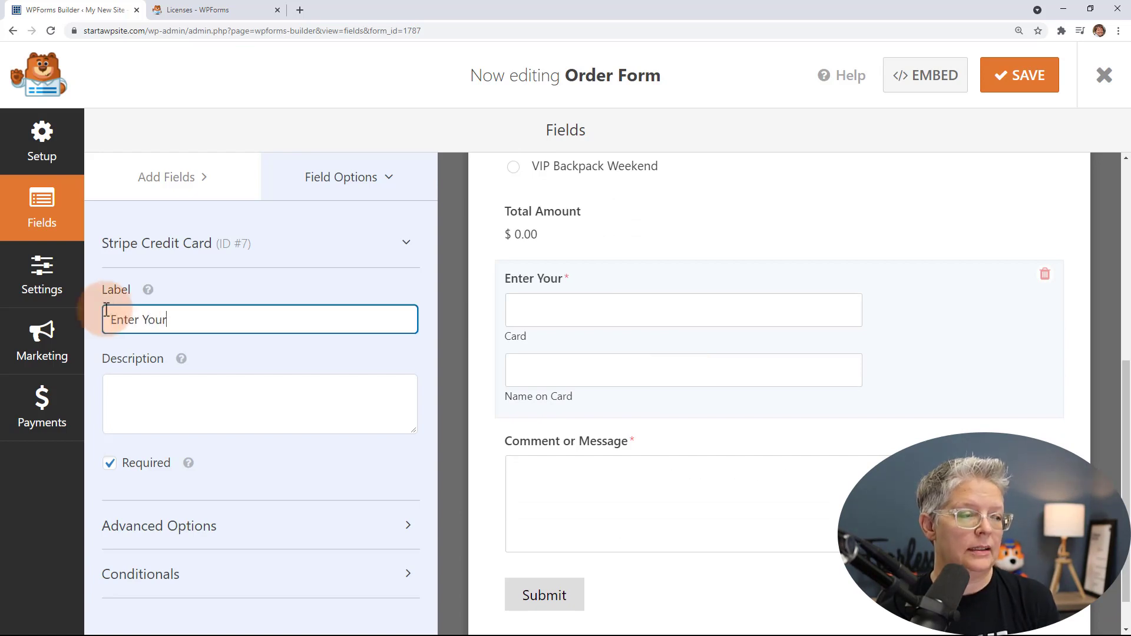
text( Credit Card Details)
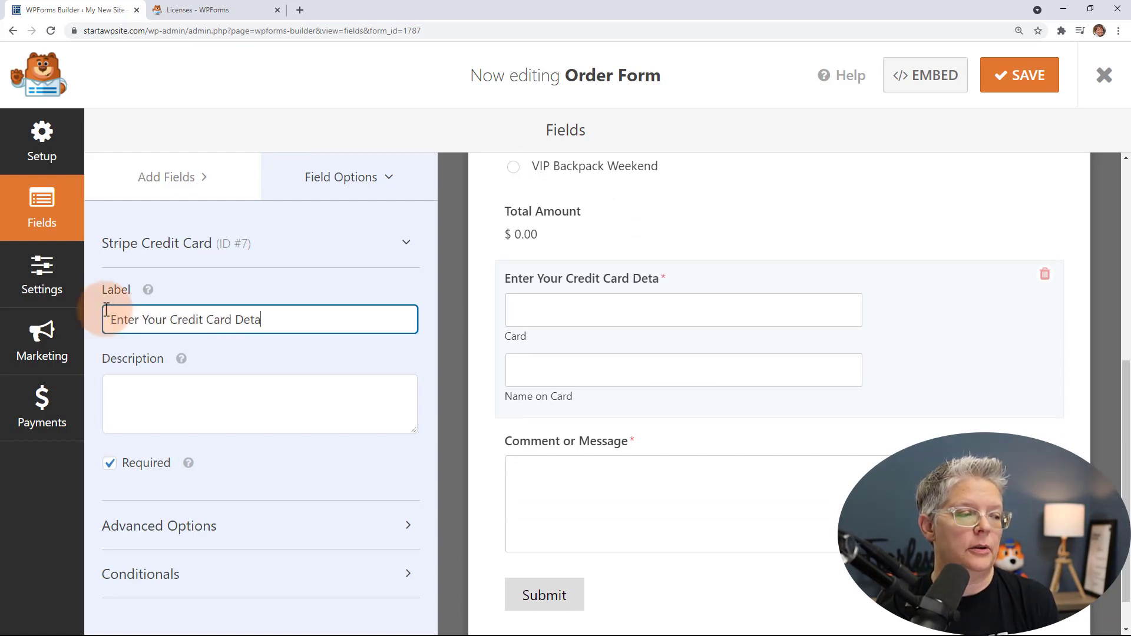
click(449, 439)
scroll(449, 439, down, 1)
scroll(471, 450, up, 5)
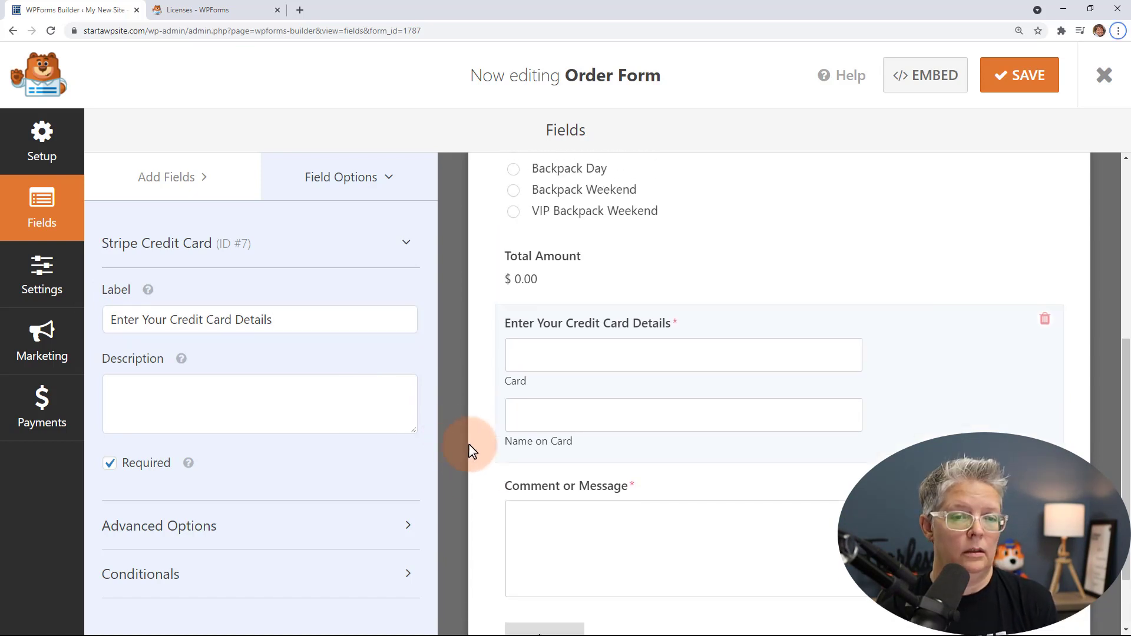
scroll(472, 451, down, 5)
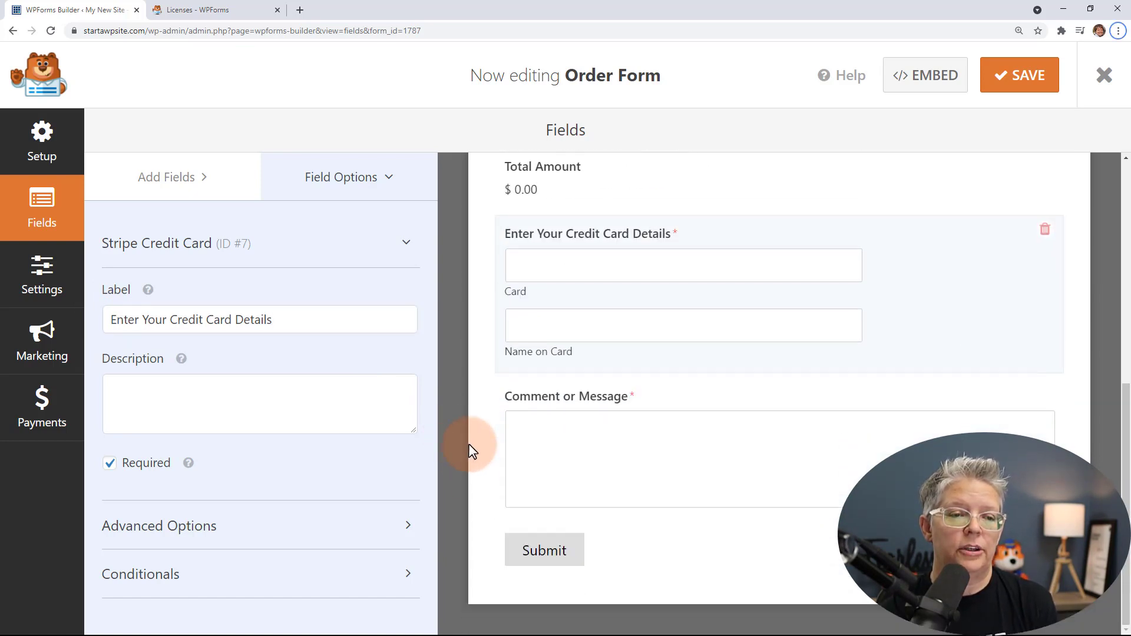
click(545, 551)
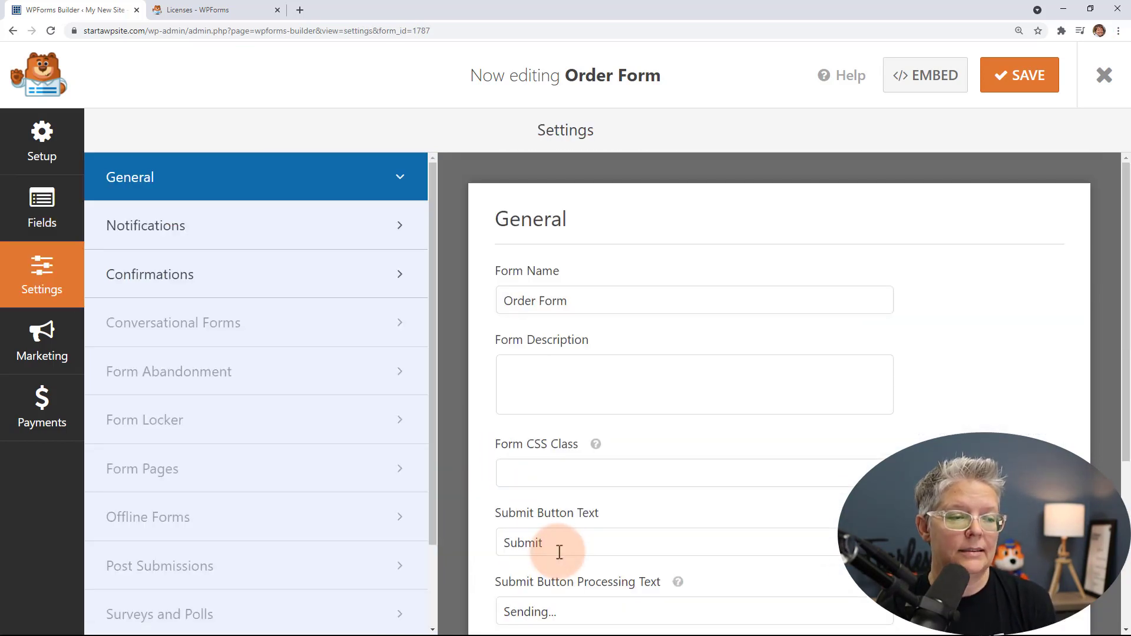
Change the submit button text to 'Order Now'.
scroll(553, 413, down, 3)
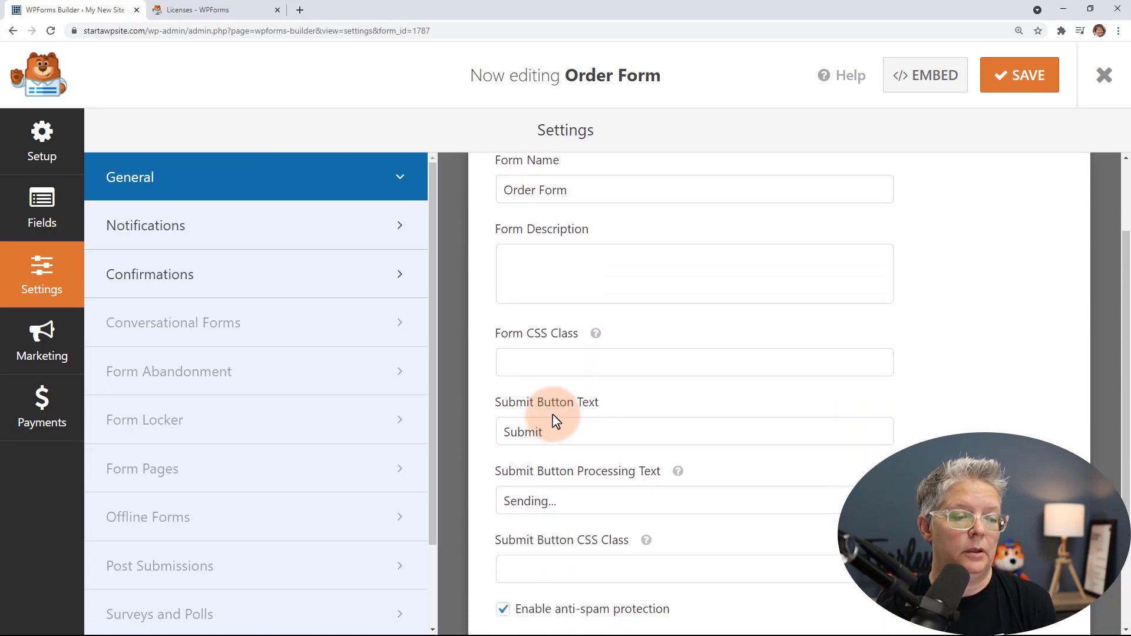
click(521, 367)
drag(520, 368, 503, 365)
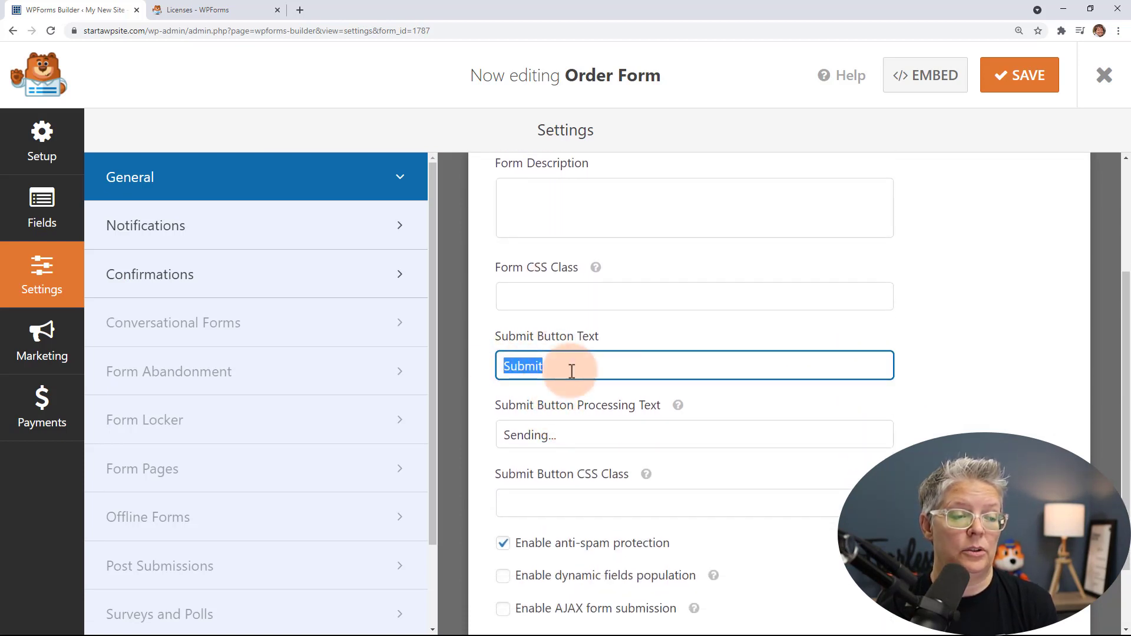
text(Order Now)
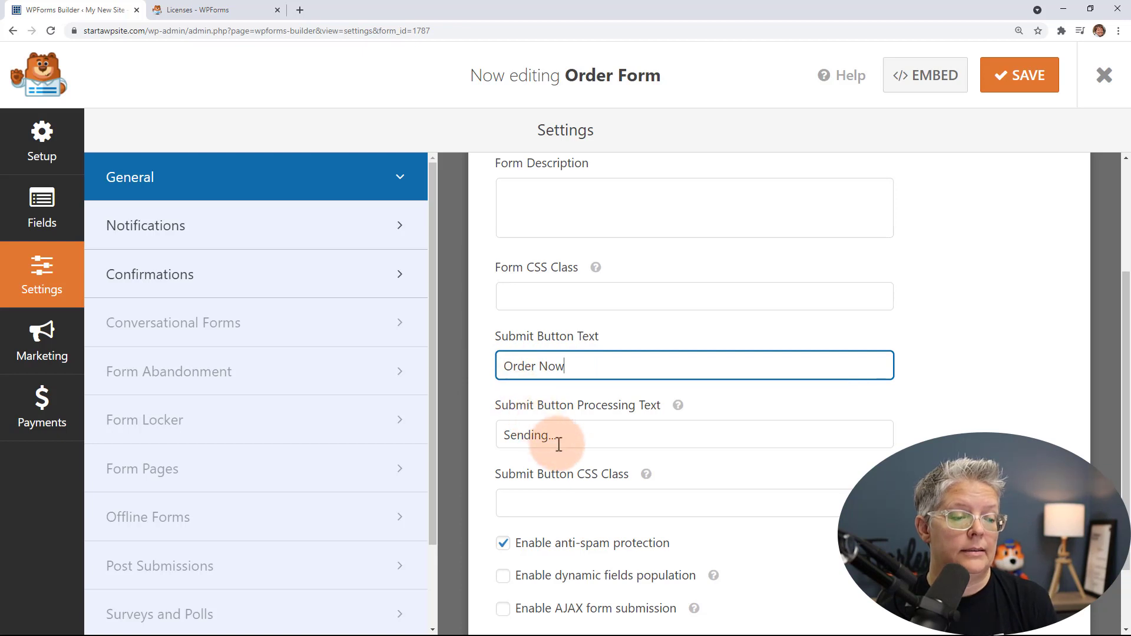
Enable AJAX form submission and go to the form's Payments panel.
scroll(559, 444, down, 2)
click(592, 523)
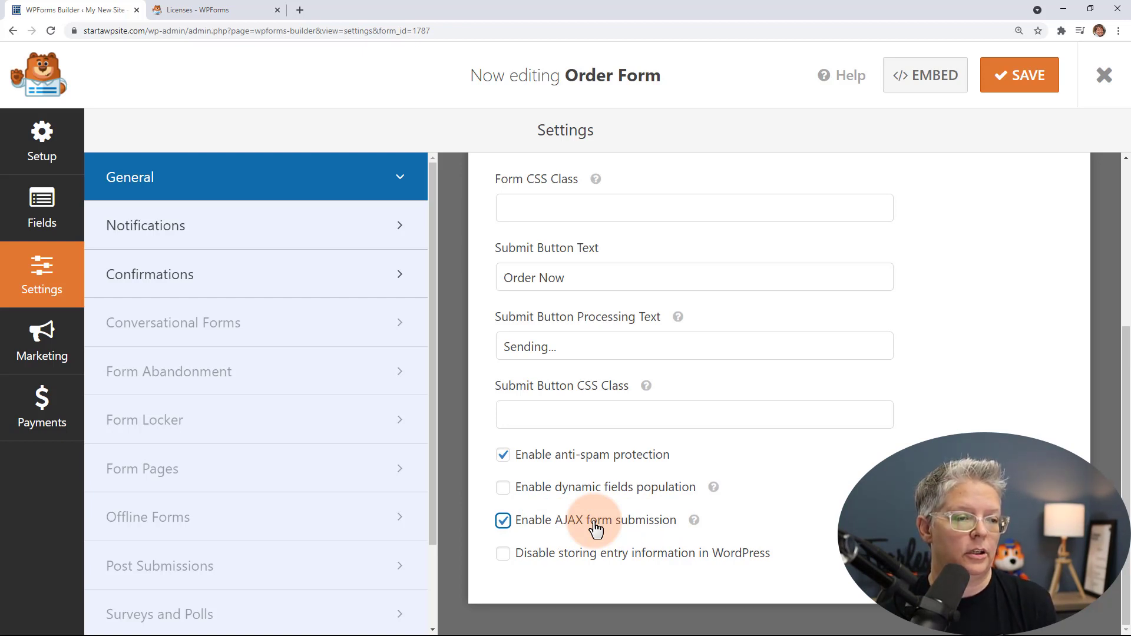
scroll(596, 529, up, 5)
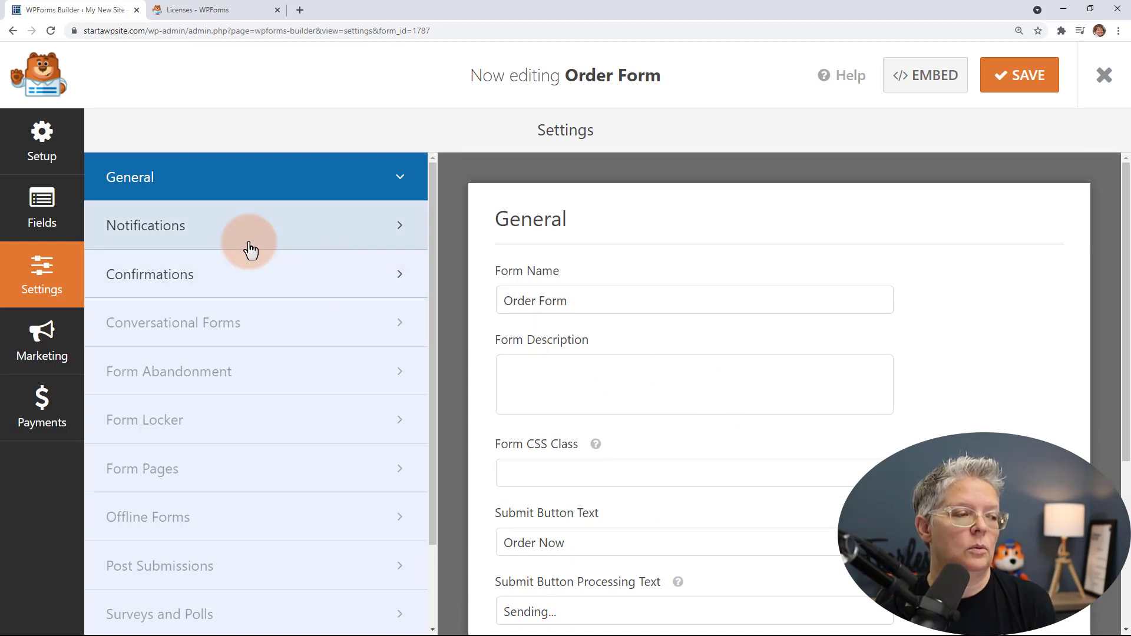
click(49, 398)
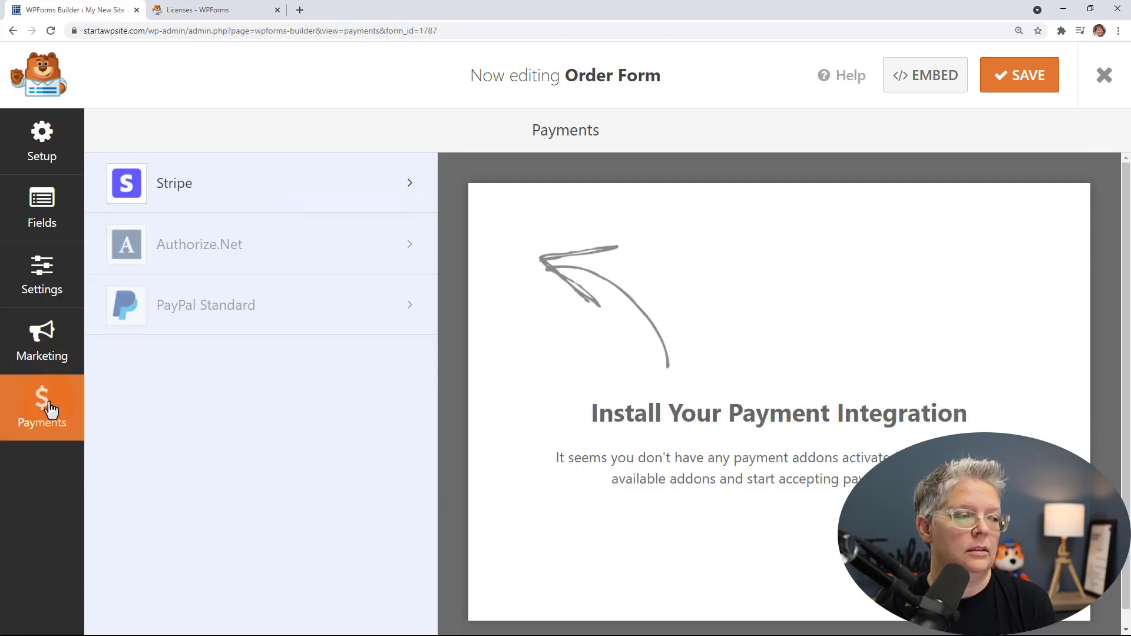
Enable Stripe payments with description 'Backpack Trip' and receipts sent to the Email field.
click(229, 192)
click(503, 272)
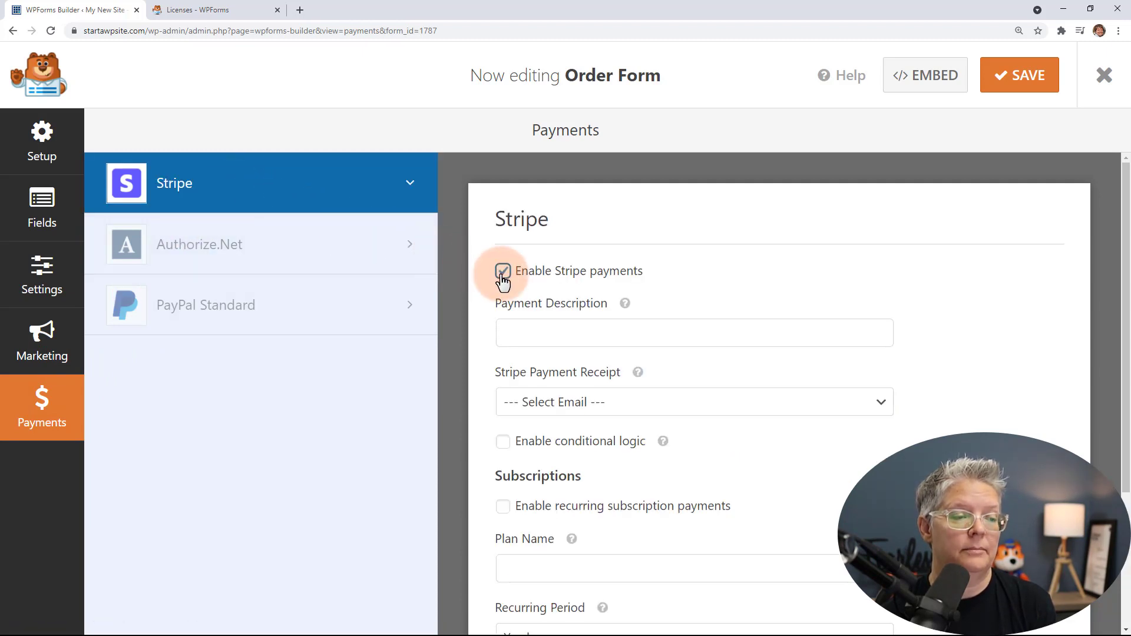
click(568, 344)
text(Backpack Trip)
click(580, 408)
click(543, 444)
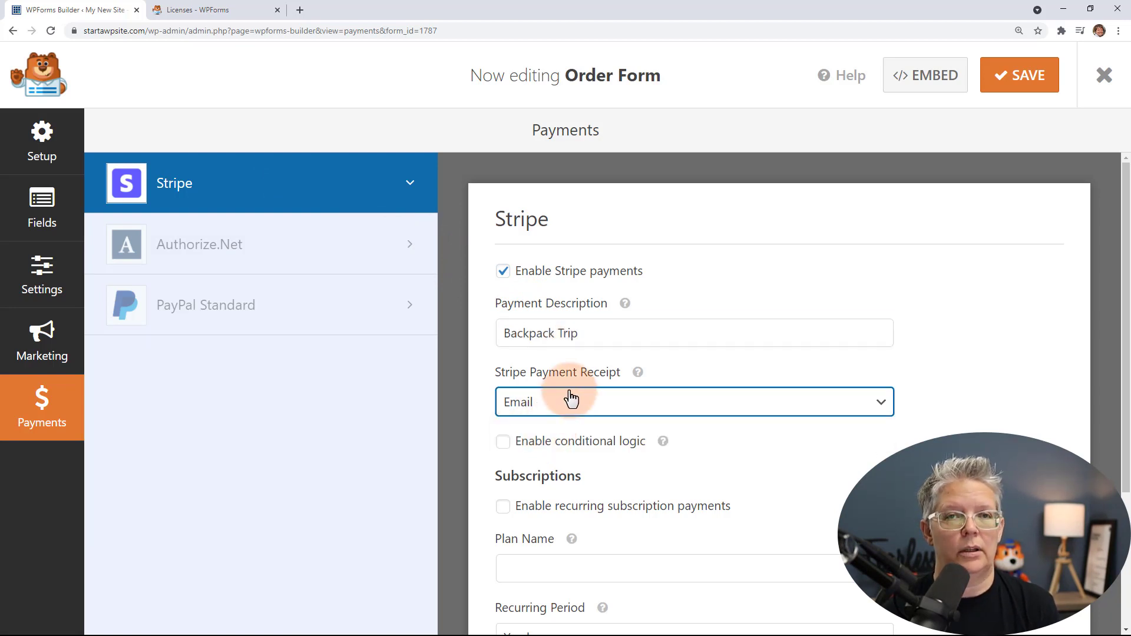
scroll(571, 399, down, 1)
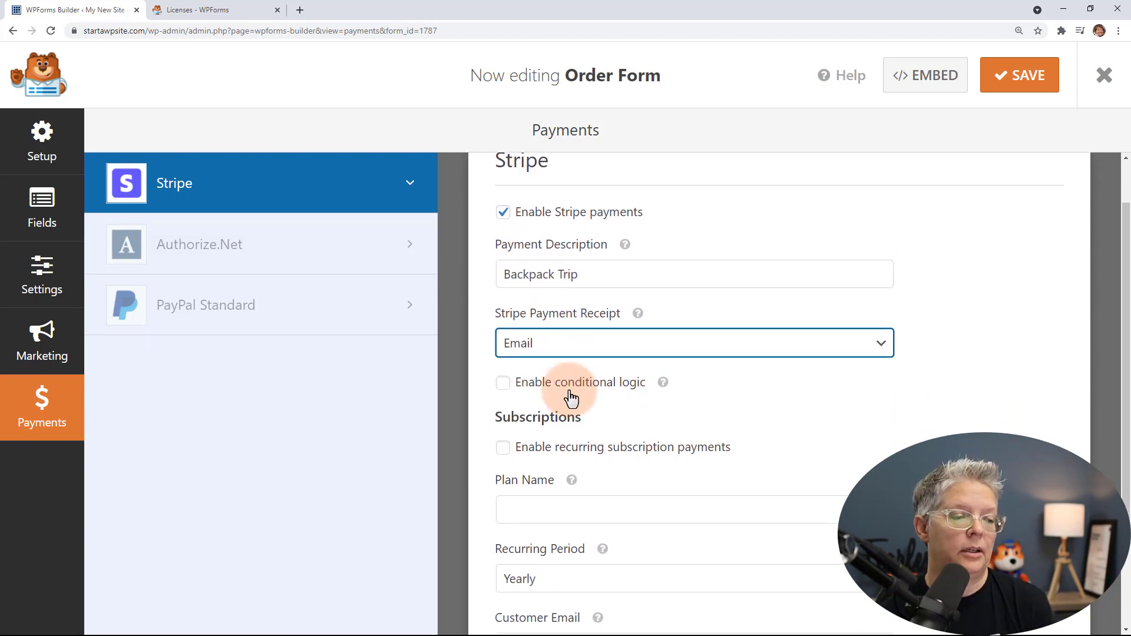
scroll(569, 398, down, 3)
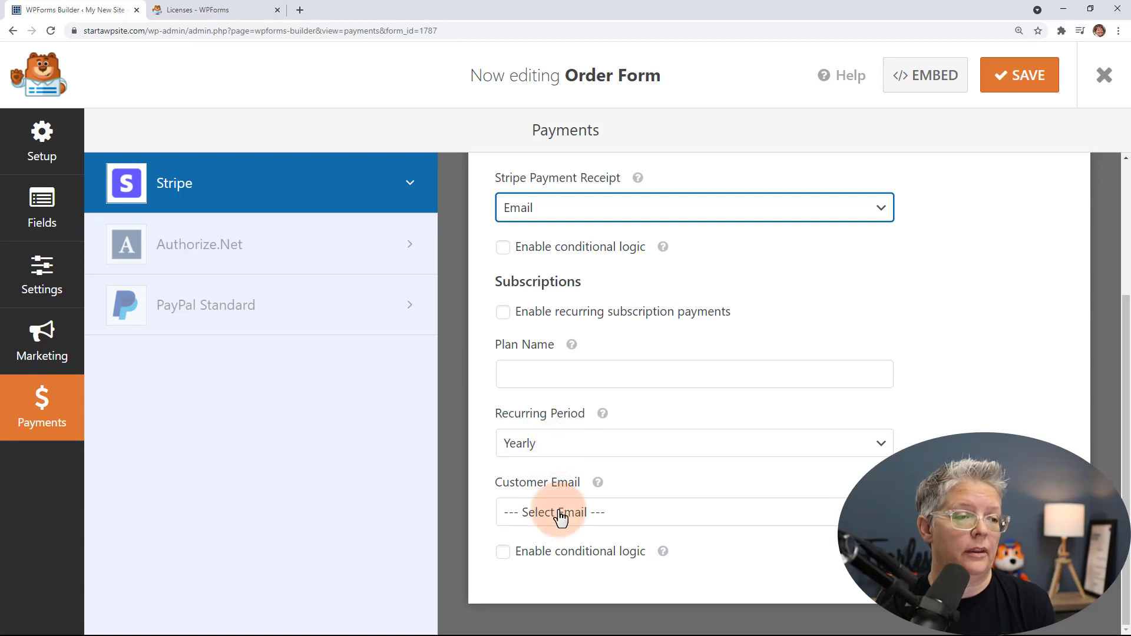
scroll(561, 518, up, 4)
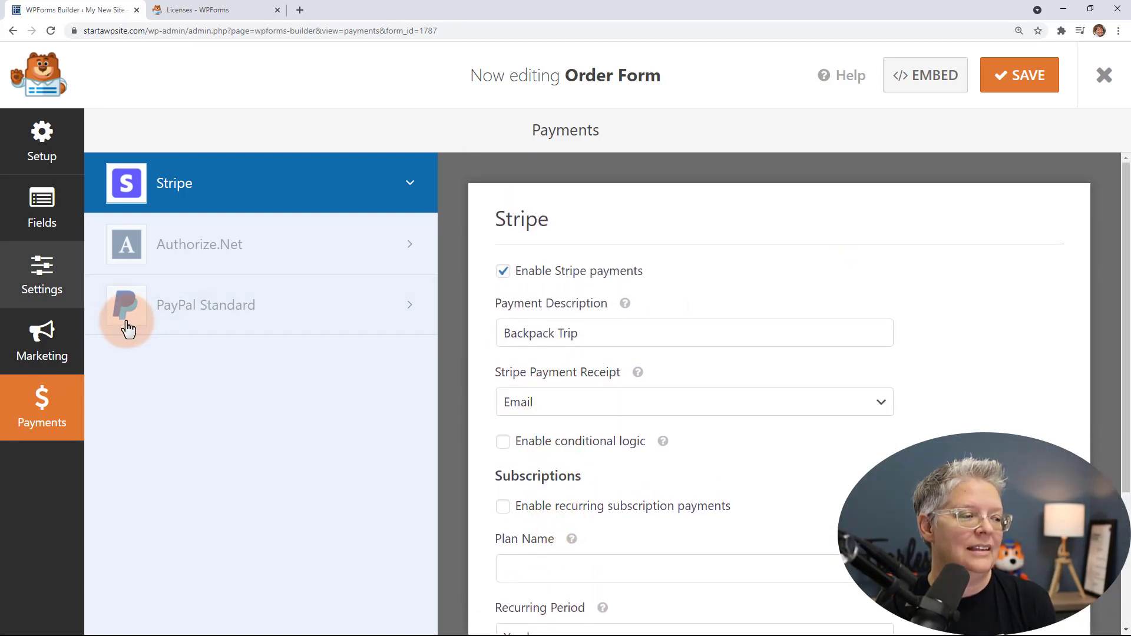
click(41, 276)
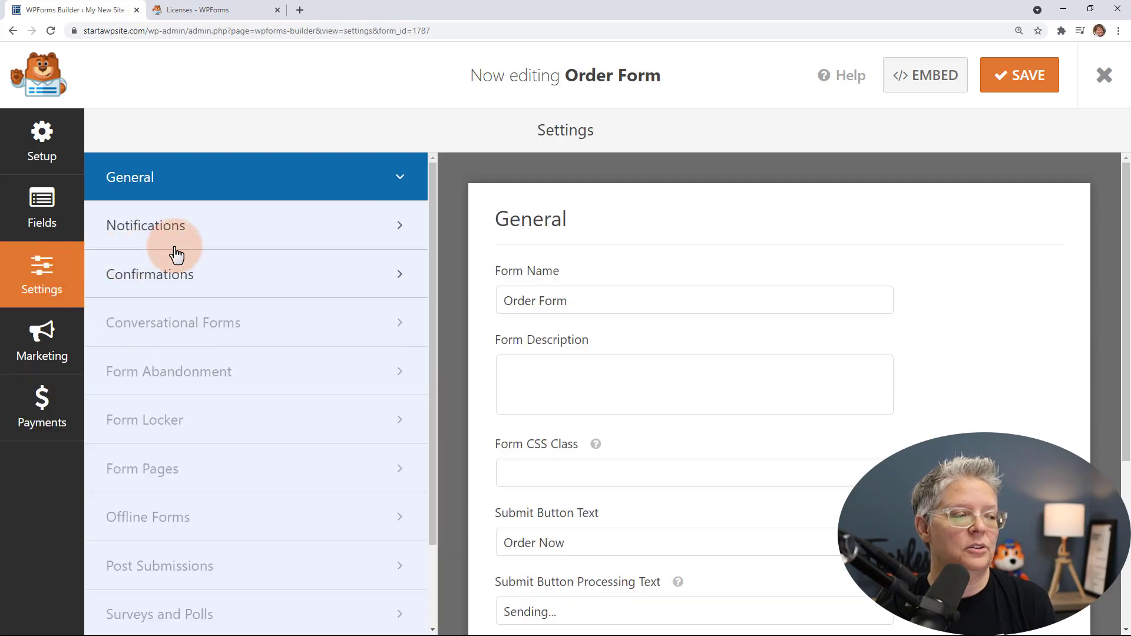
In the notification settings, replace the recipient address with the site's email address.
click(250, 238)
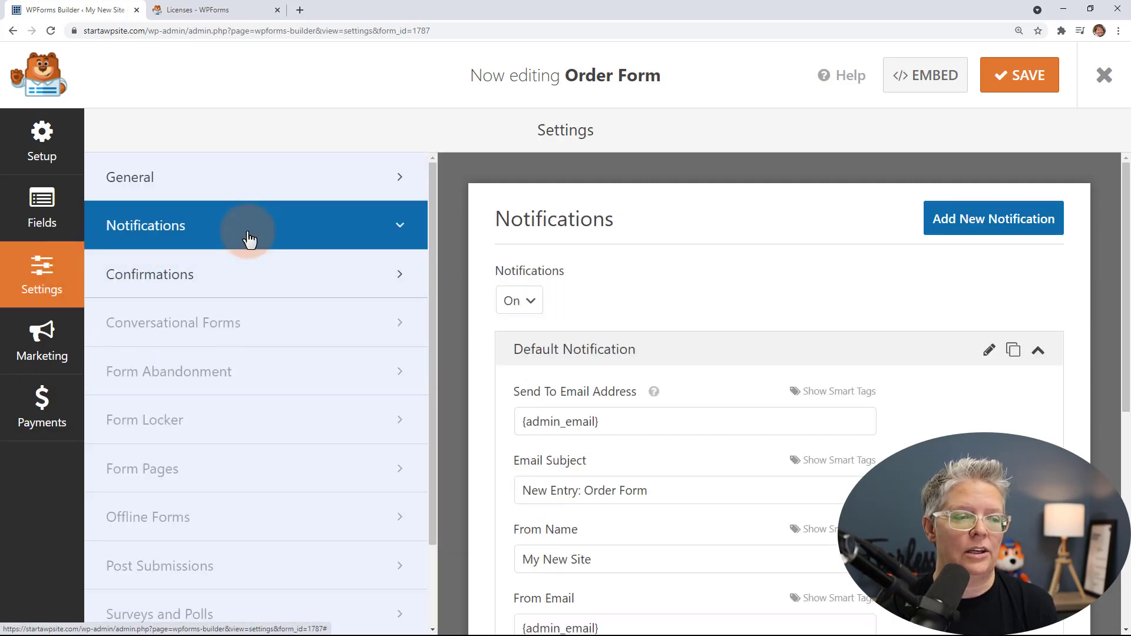
scroll(472, 368, down, 1)
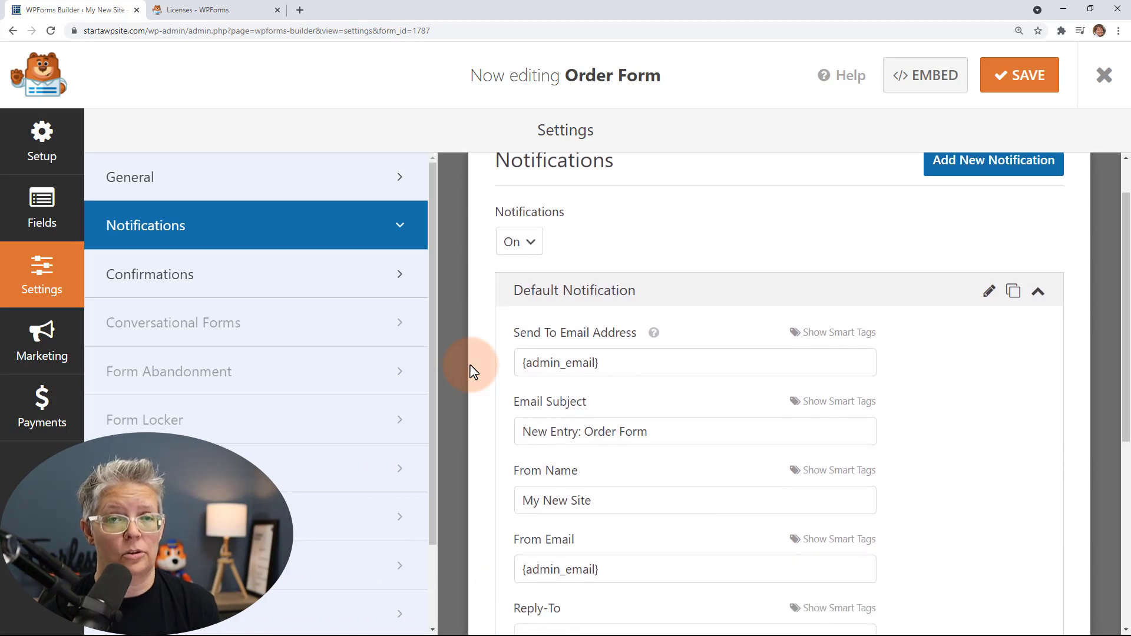
scroll(471, 371, down, 2)
triple_click(519, 245)
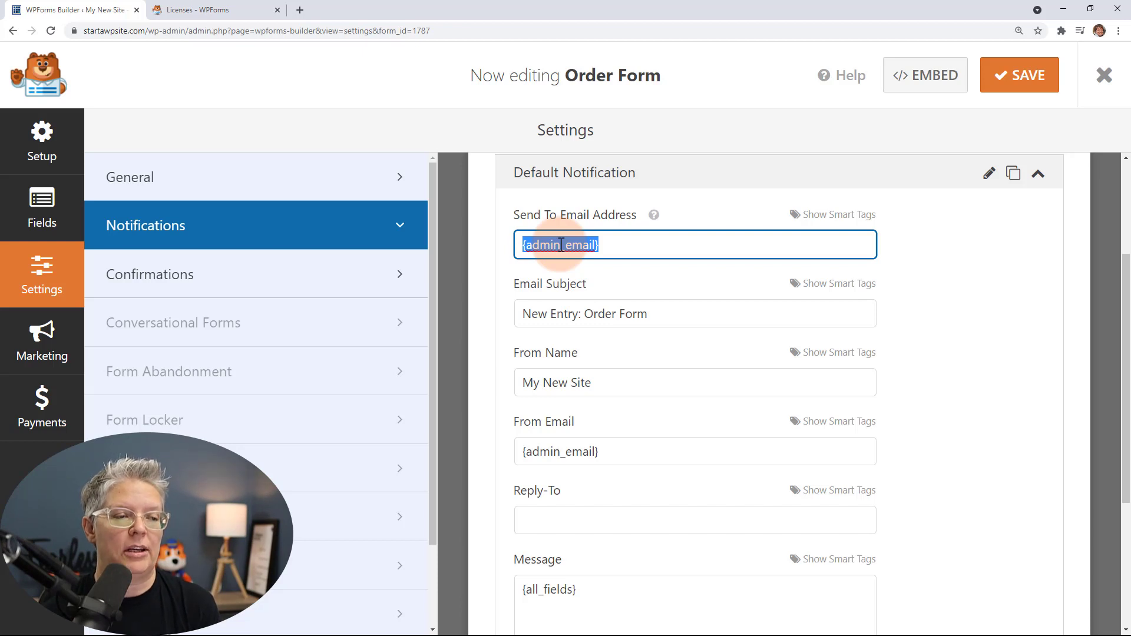
text(wpbeginn)
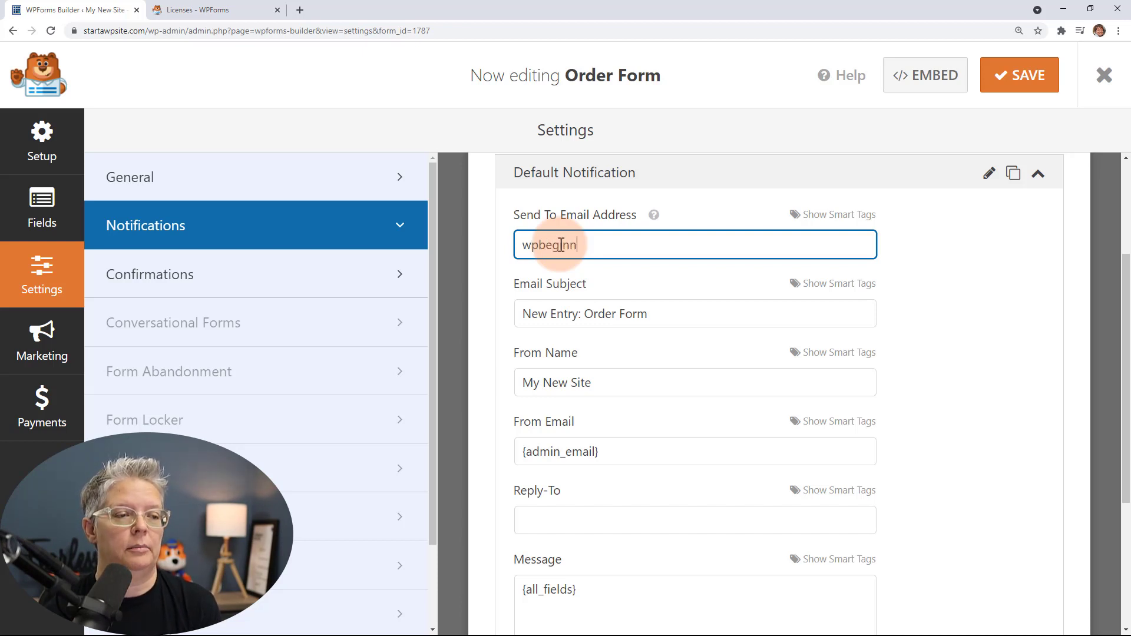
text(er@example.com,)
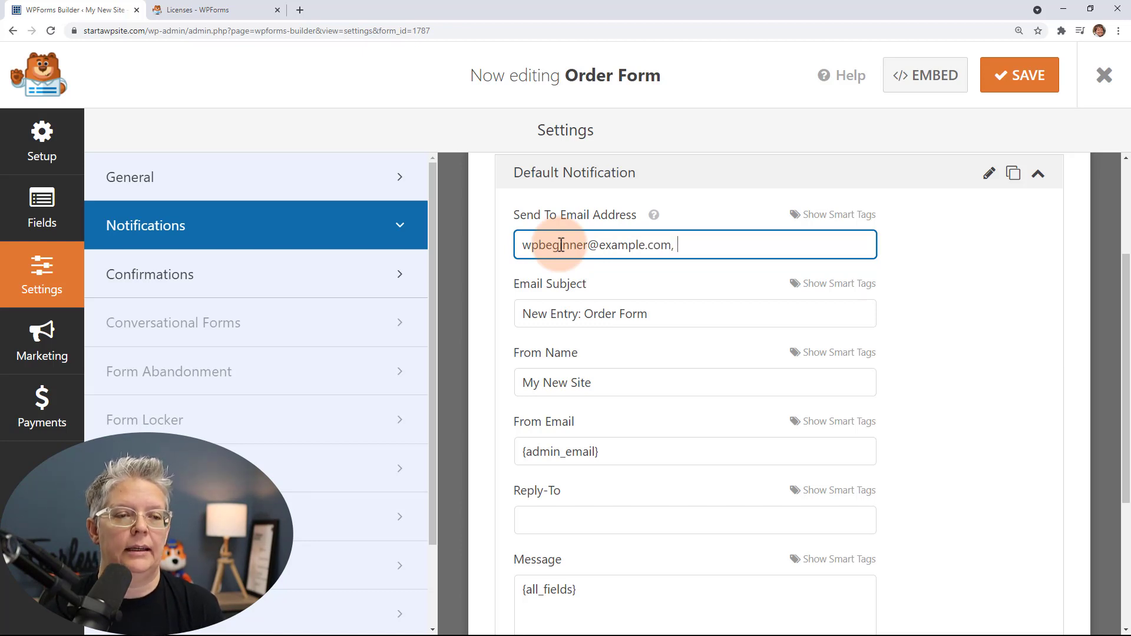
click(825, 215)
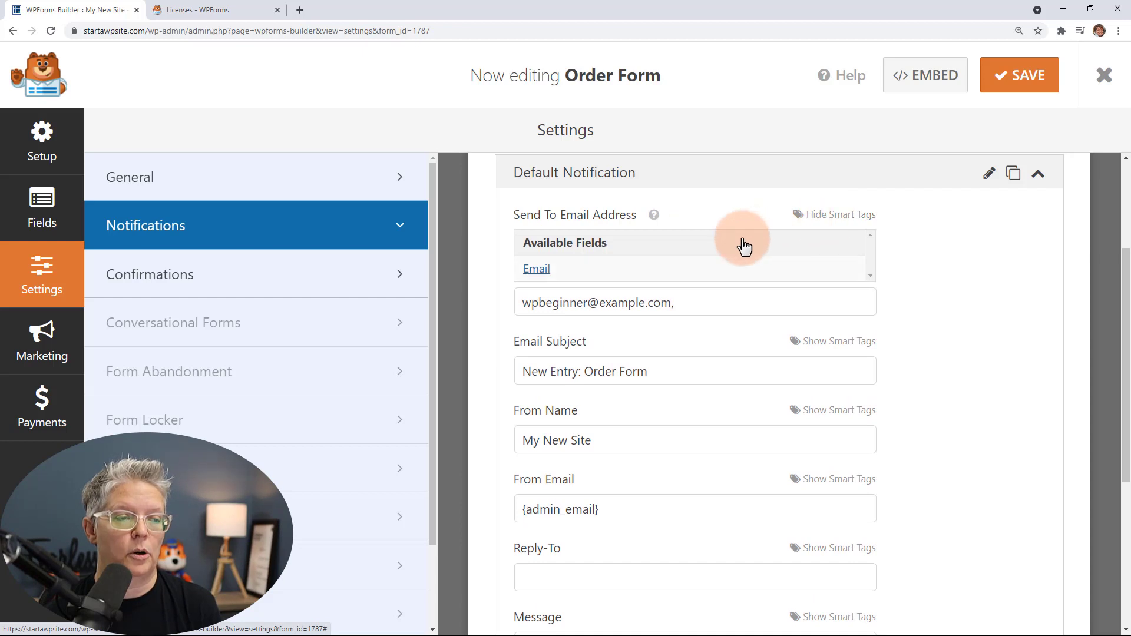
scroll(743, 246, down, 3)
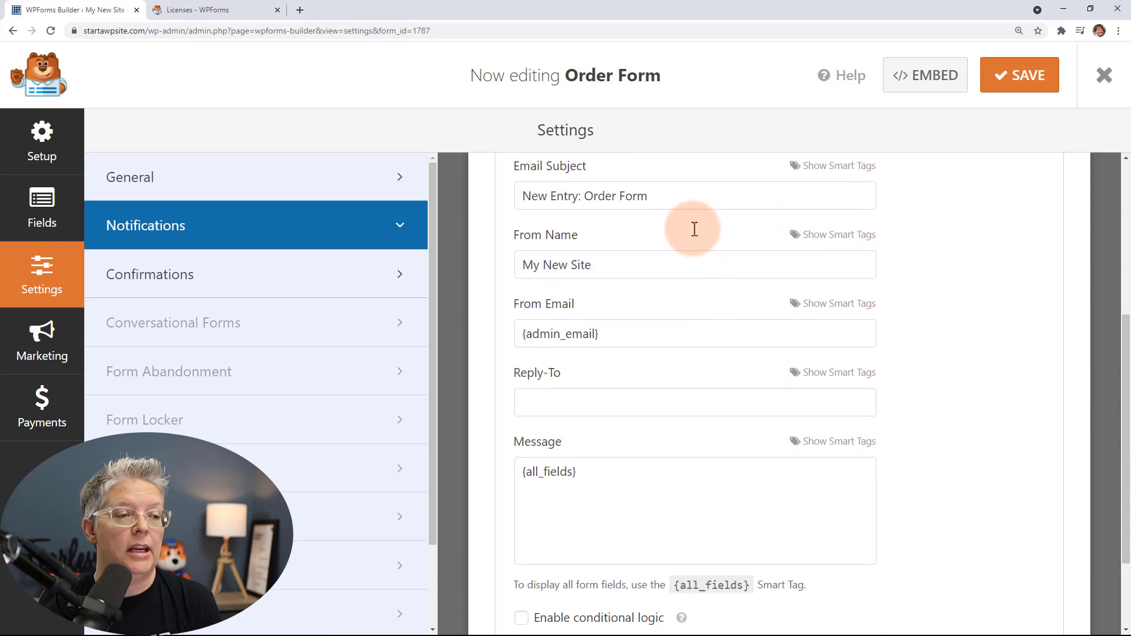
Edit the notification email subject so it reads 'New Order:'.
click(653, 198)
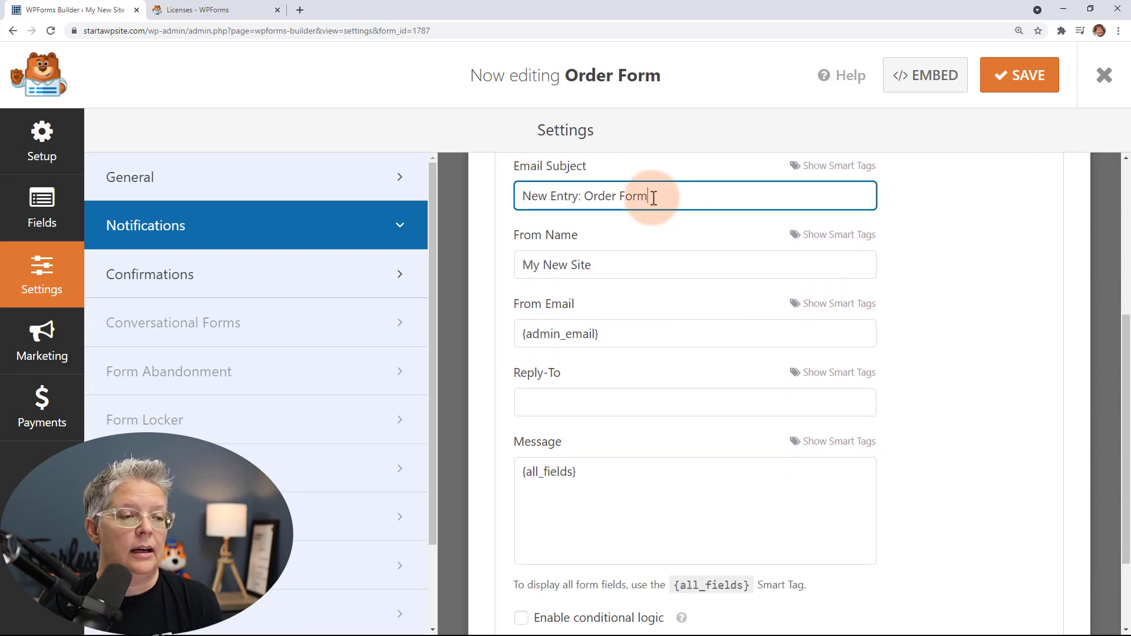
drag(551, 197, 587, 198)
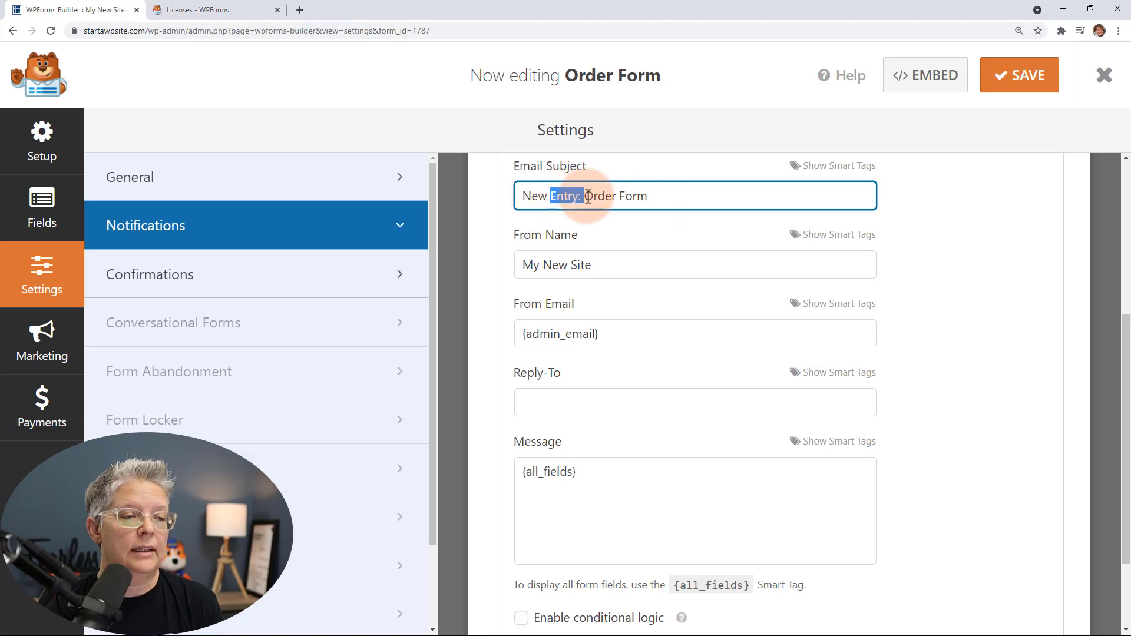
key(BackSpace)
key(Right)
key(Right)
key(Right)
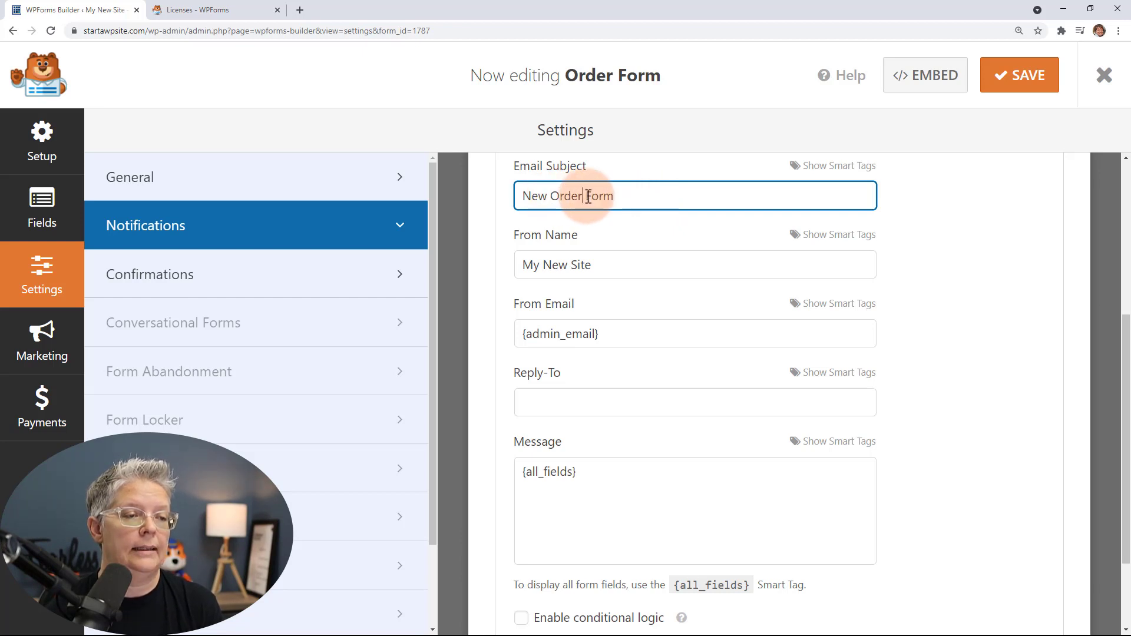
key(shift+Right)
key(shift+Right)
key(shift+Right)
key(shift+Right)
key(shift+Right)
text(:)
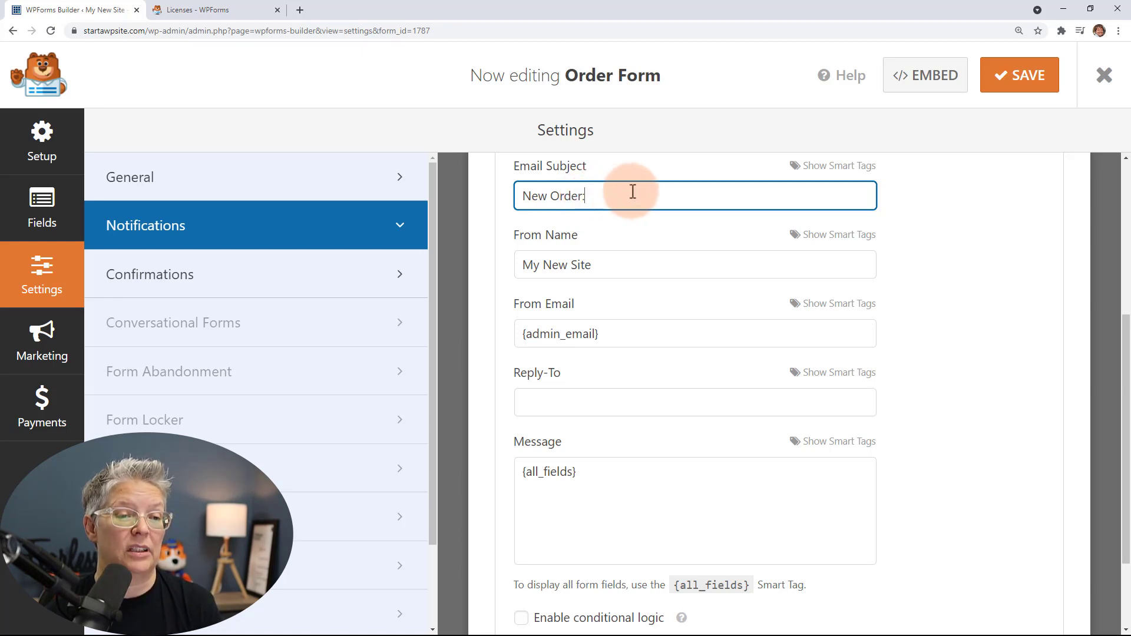
Append the Name field smart tag after 'New Order:', separated by a space.
click(840, 167)
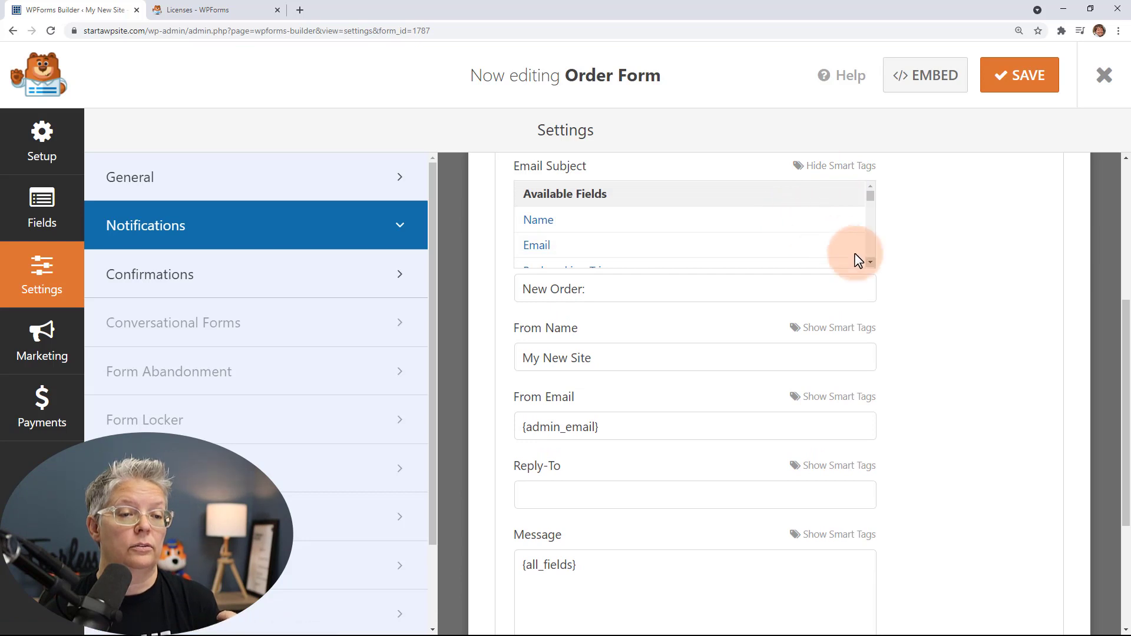
click(870, 262)
click(538, 197)
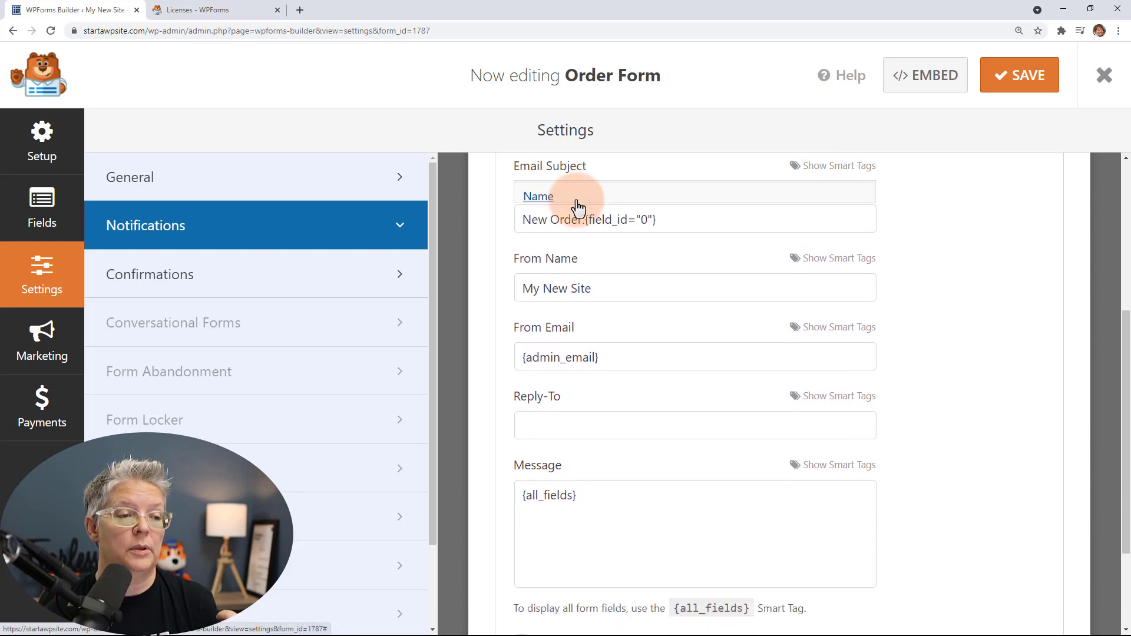
click(588, 198)
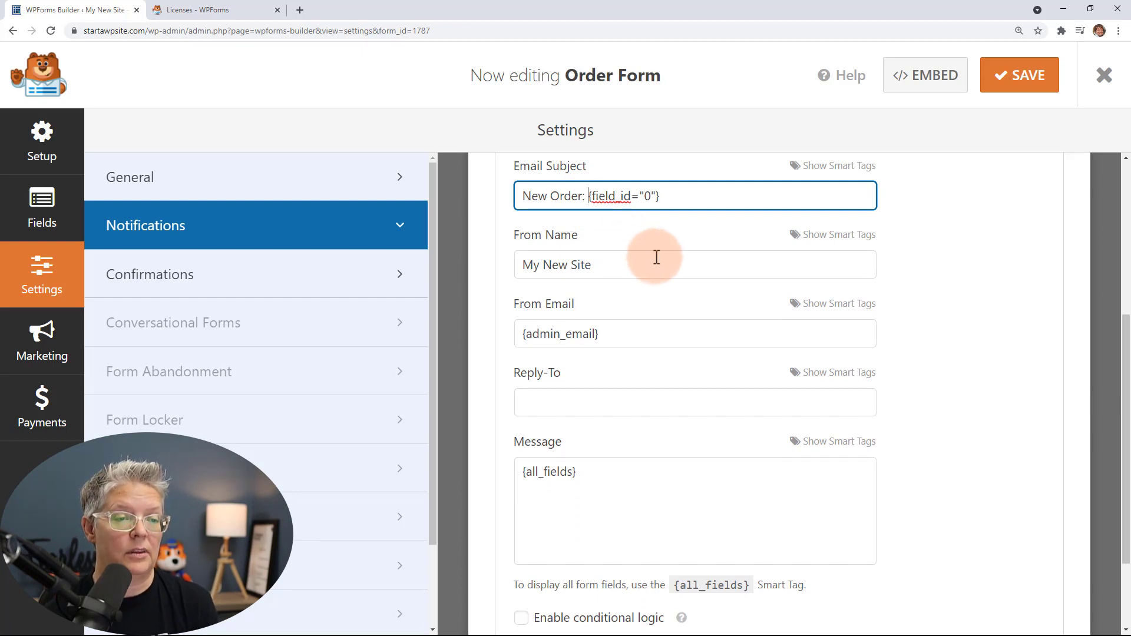
Enable the notification only for Stripe completed payments, acknowledge the notice, then view Confirmations.
scroll(570, 297, down, 2)
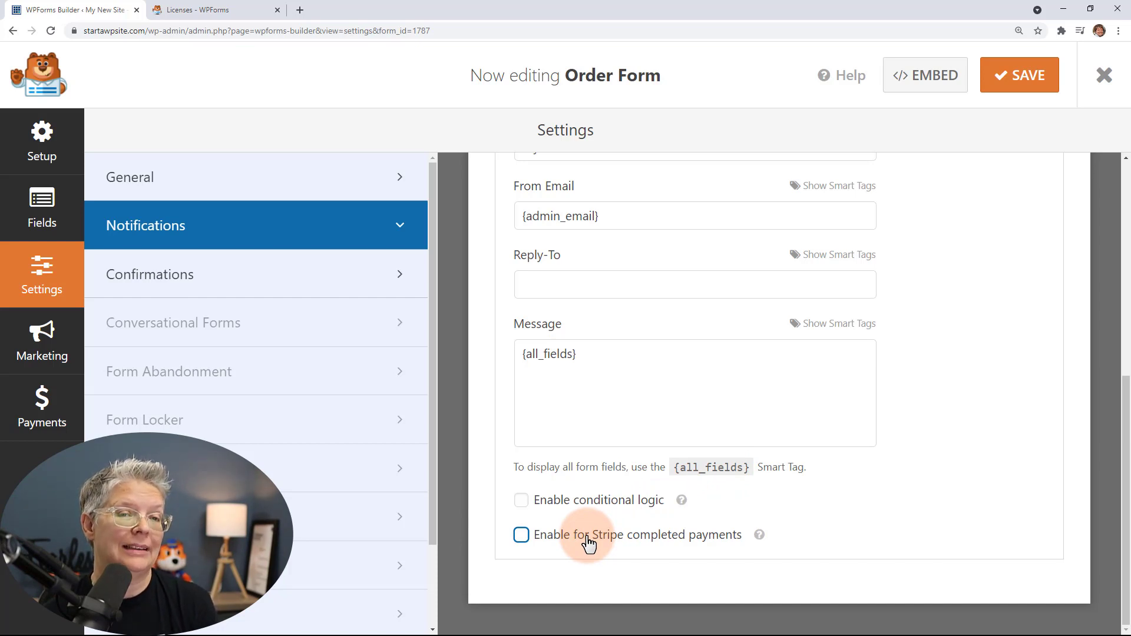
click(696, 537)
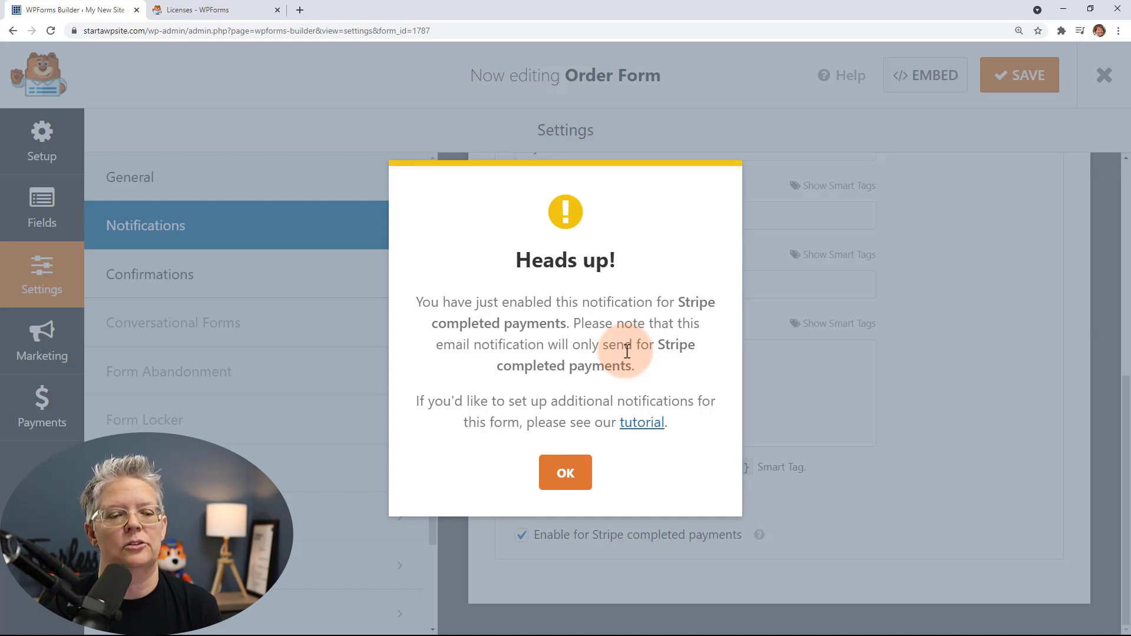
click(562, 469)
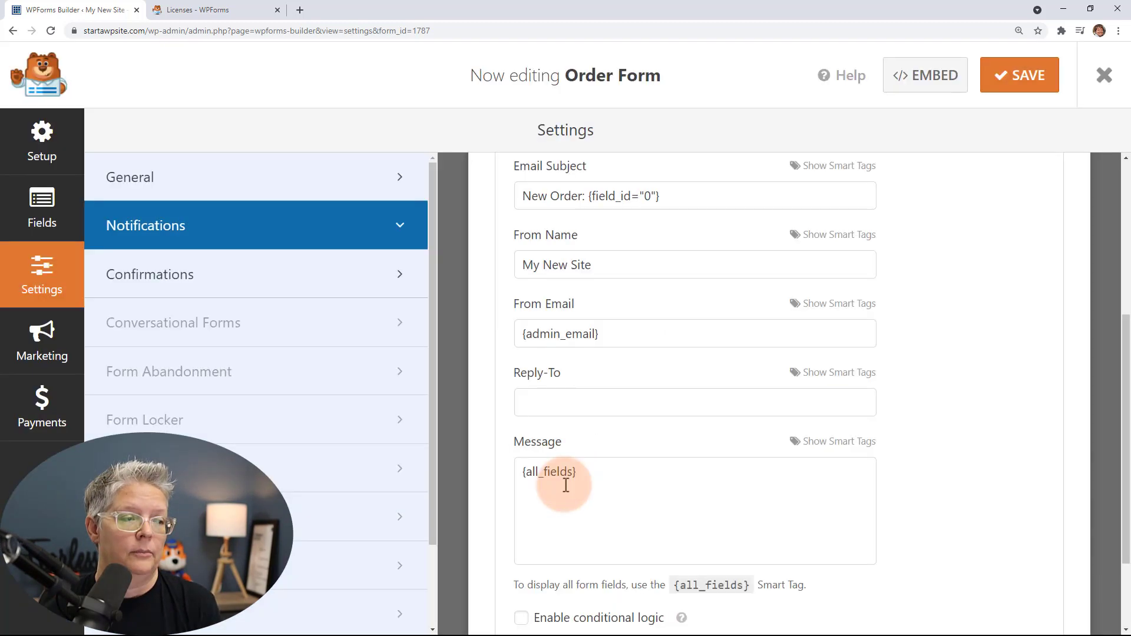
click(156, 273)
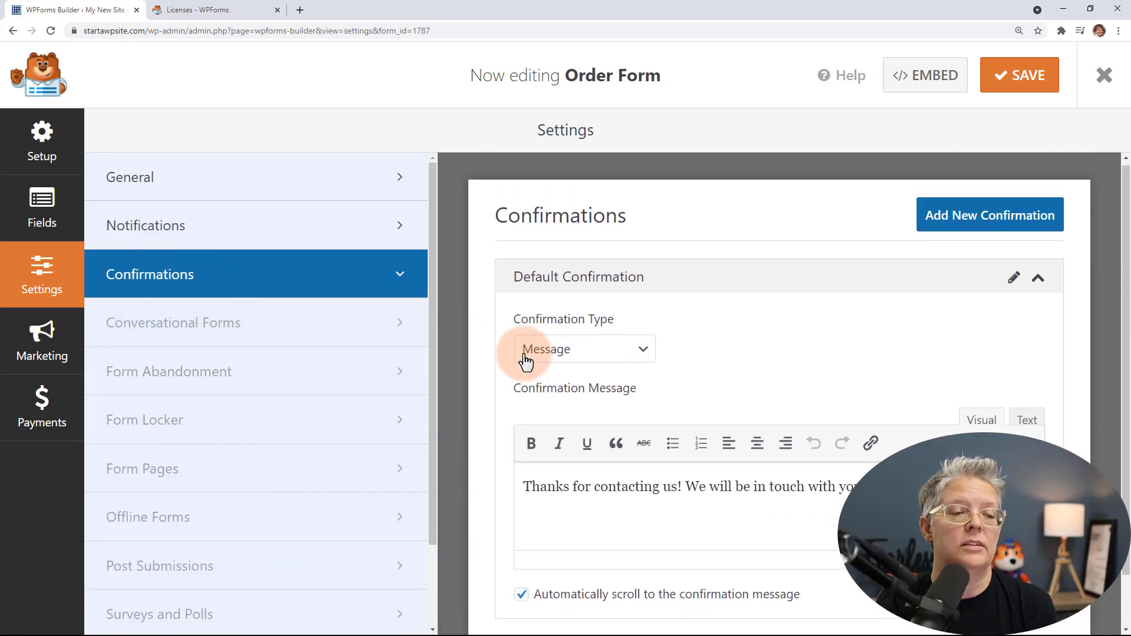
Try the Show Page confirmation type with the About page, then revert to Message.
scroll(527, 361, down, 1)
click(560, 290)
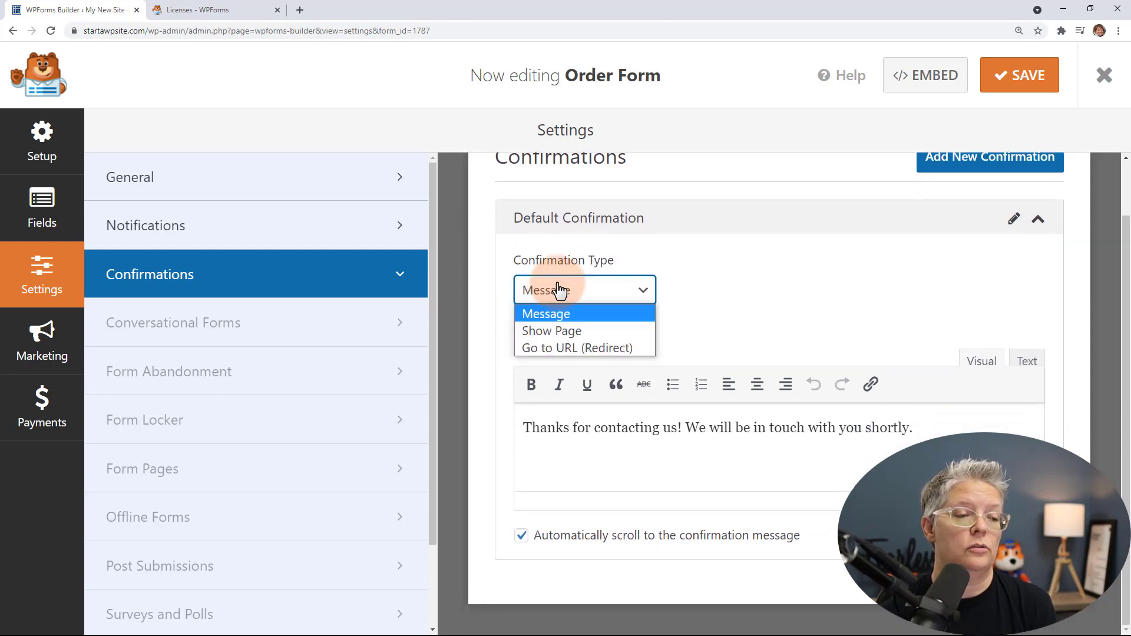
drag(556, 427, 900, 428)
click(861, 428)
click(557, 291)
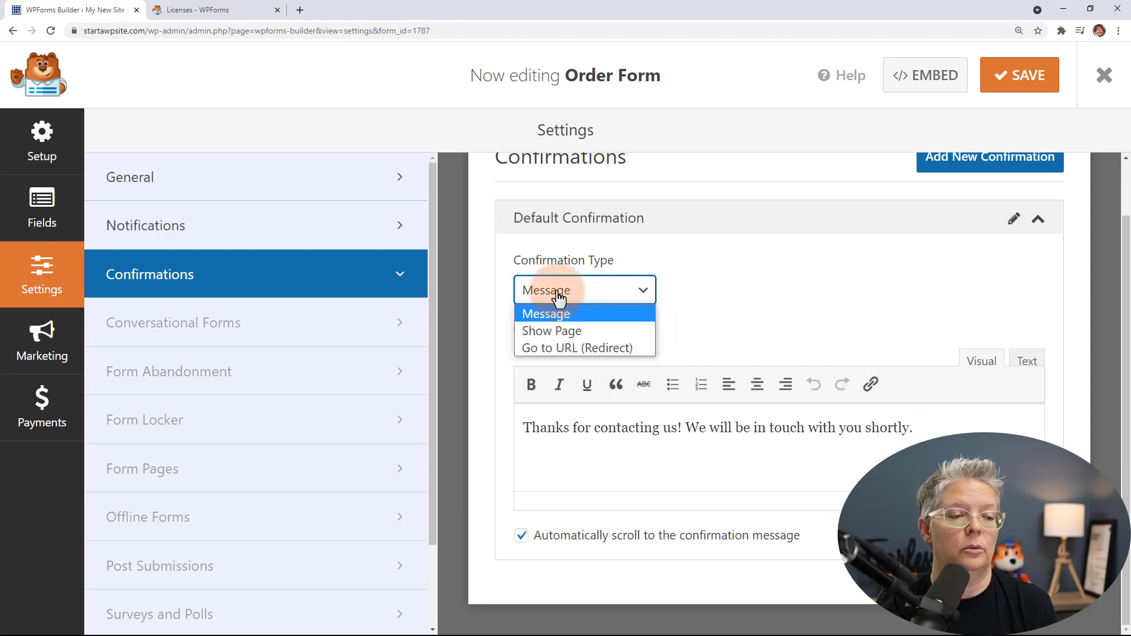
click(564, 332)
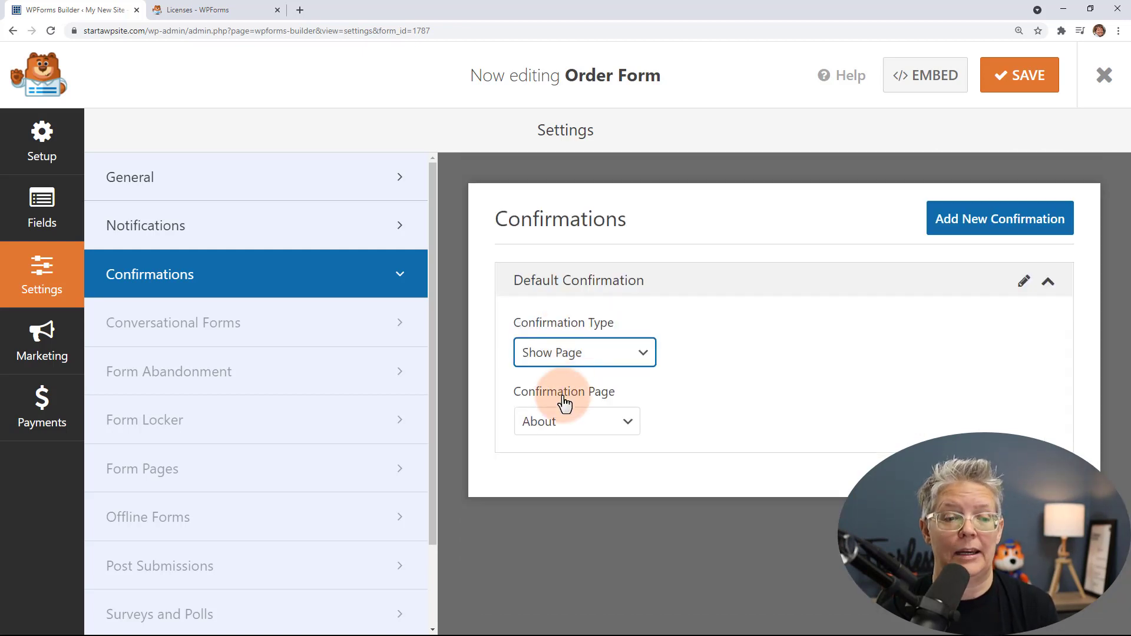
click(558, 424)
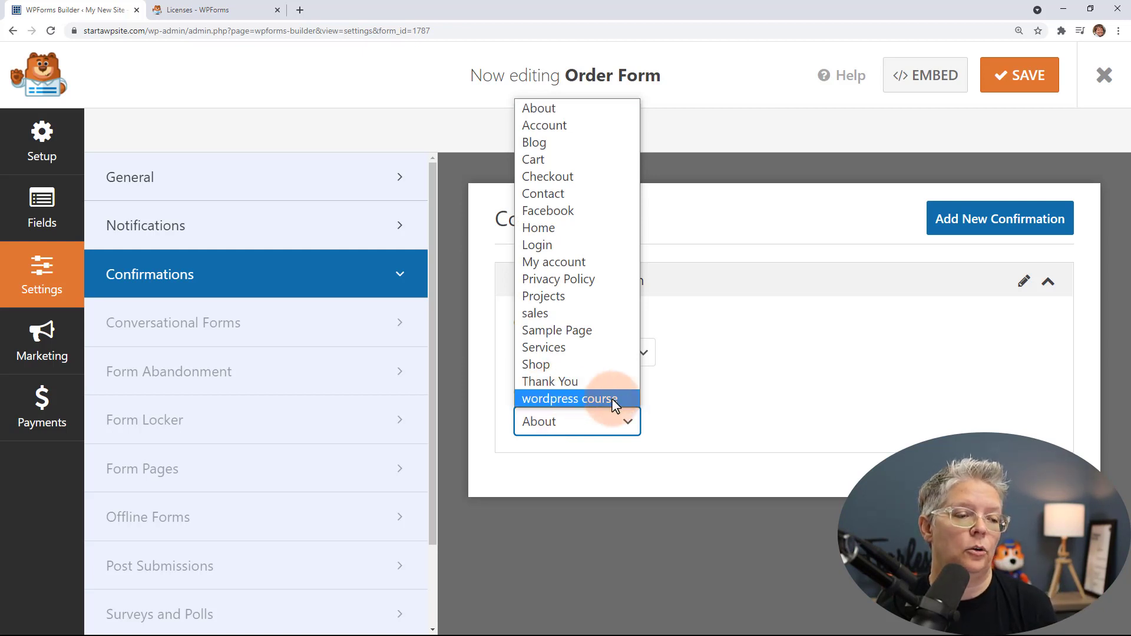
click(654, 412)
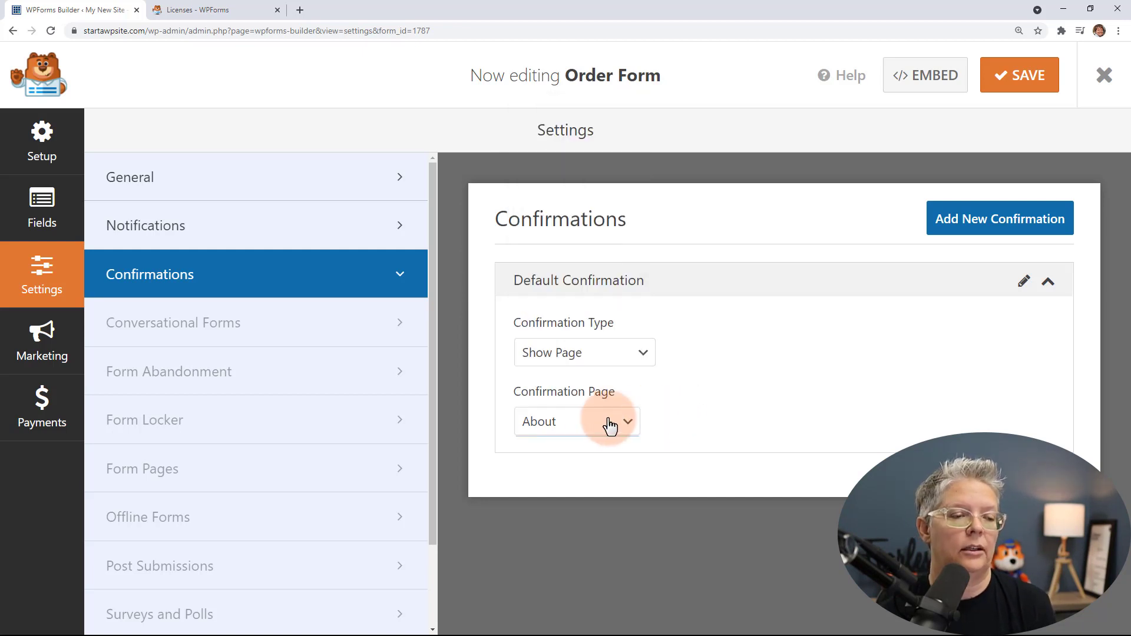
click(582, 428)
key(s)
click(706, 387)
click(561, 354)
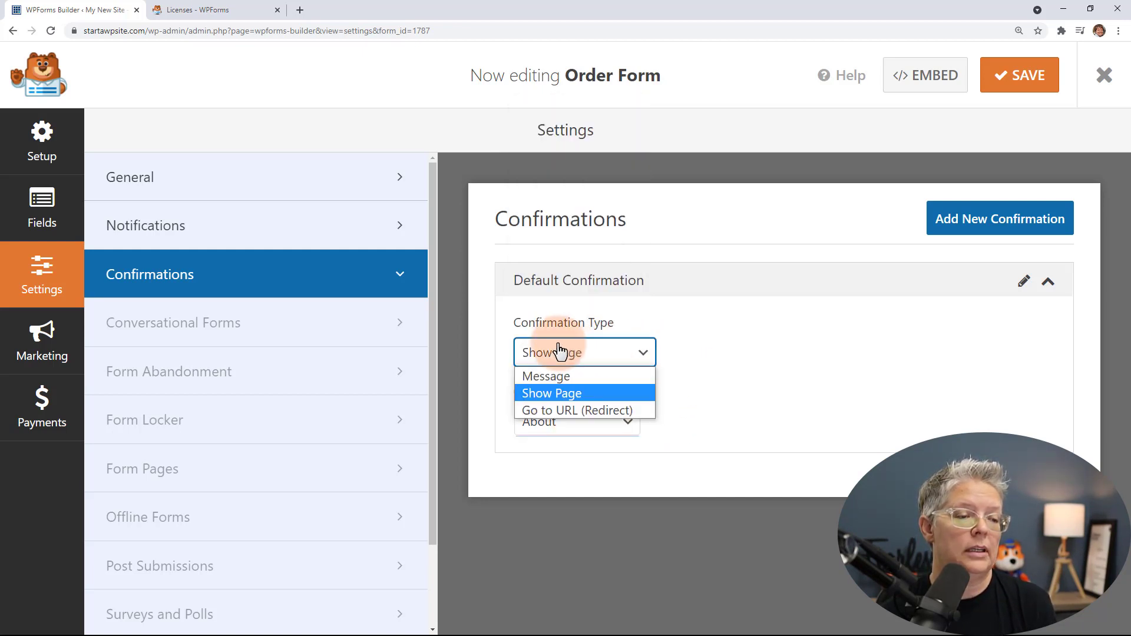
click(560, 383)
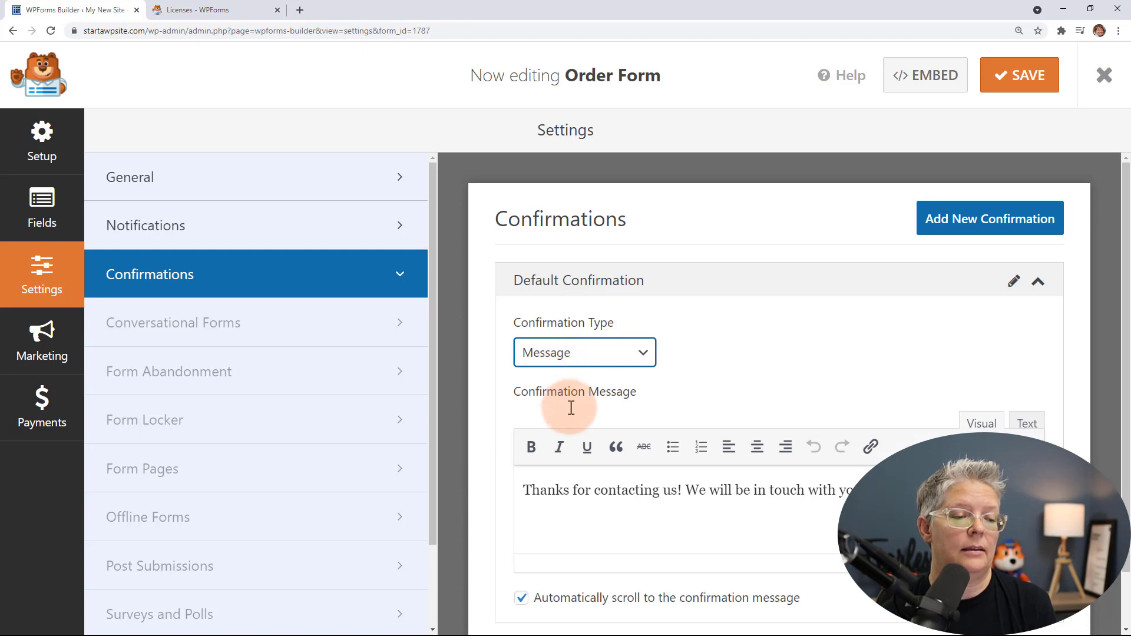
Replace 'contacting us' with 'your order' in the confirmation message and save the form.
drag(594, 491, 678, 490)
text(your order)
scroll(717, 477, down, 1)
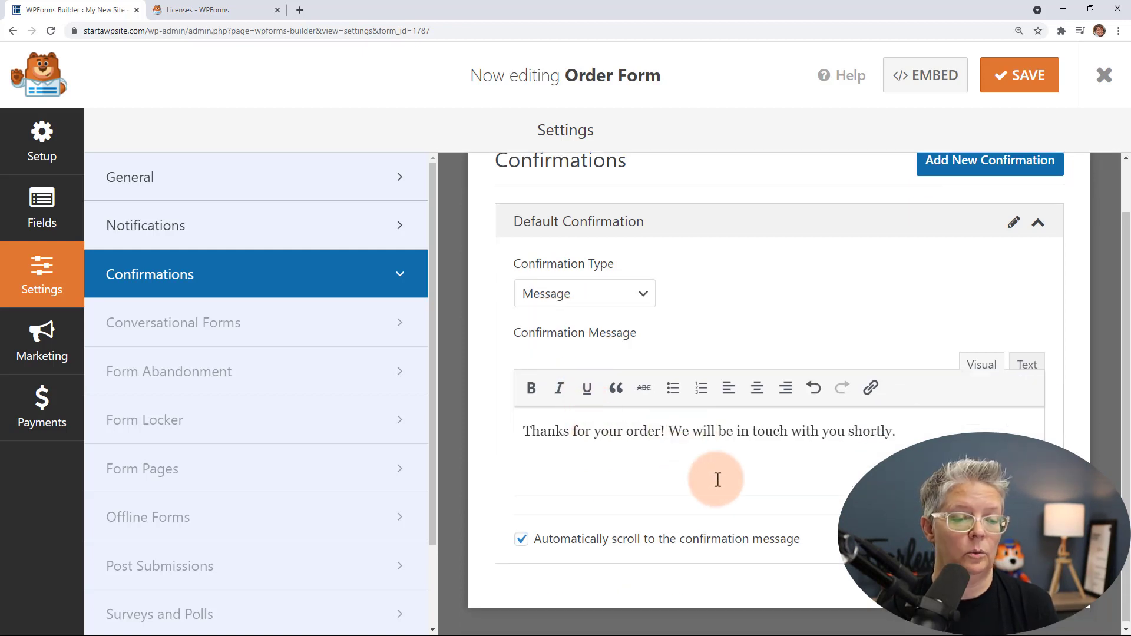
scroll(717, 479, up, 1)
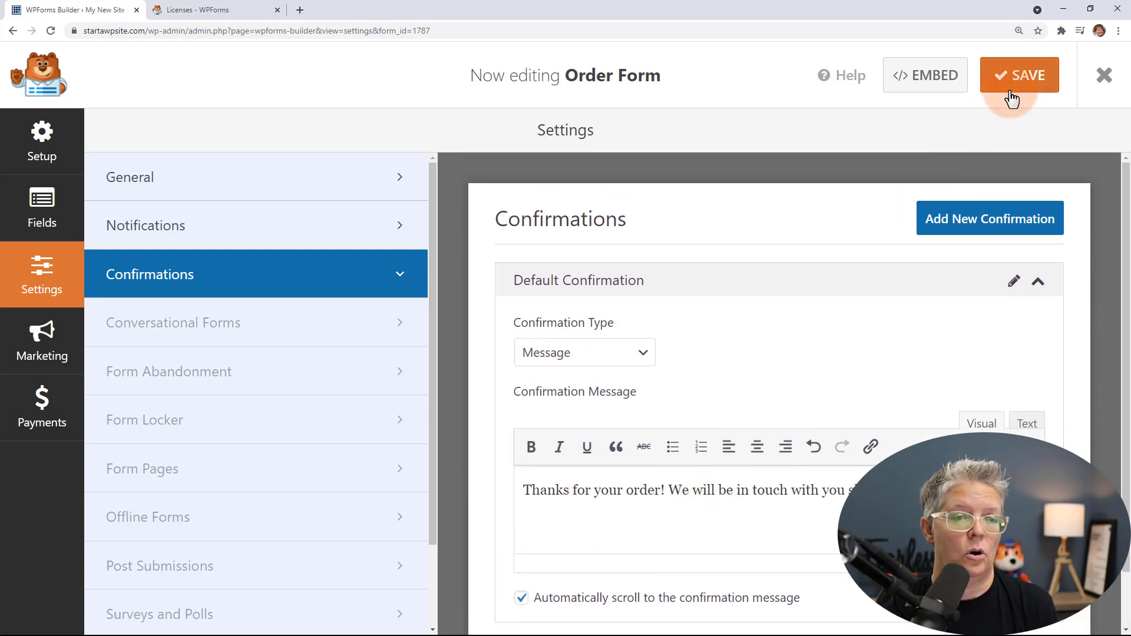
click(1021, 76)
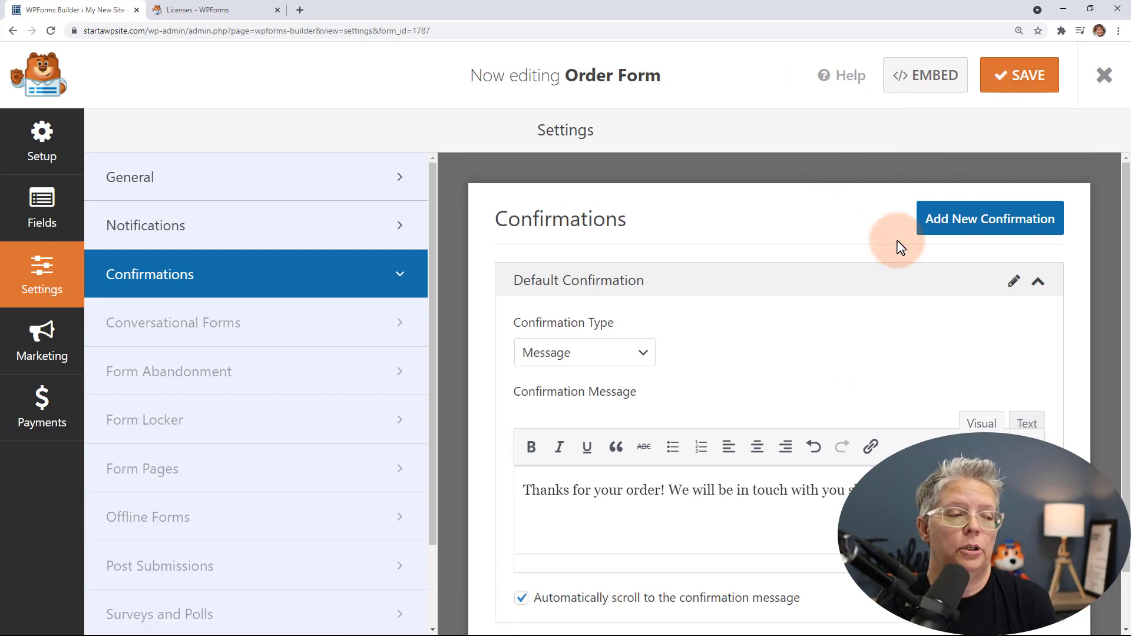
click(931, 92)
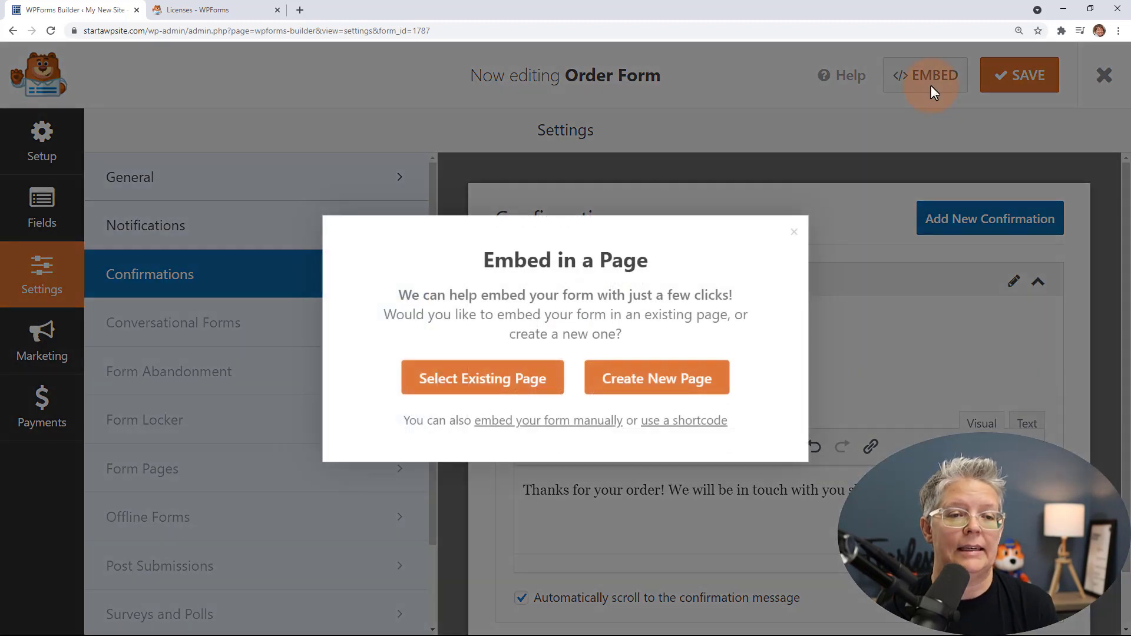
Select the existing Services page as the Order Form's embed destination.
click(495, 382)
click(501, 370)
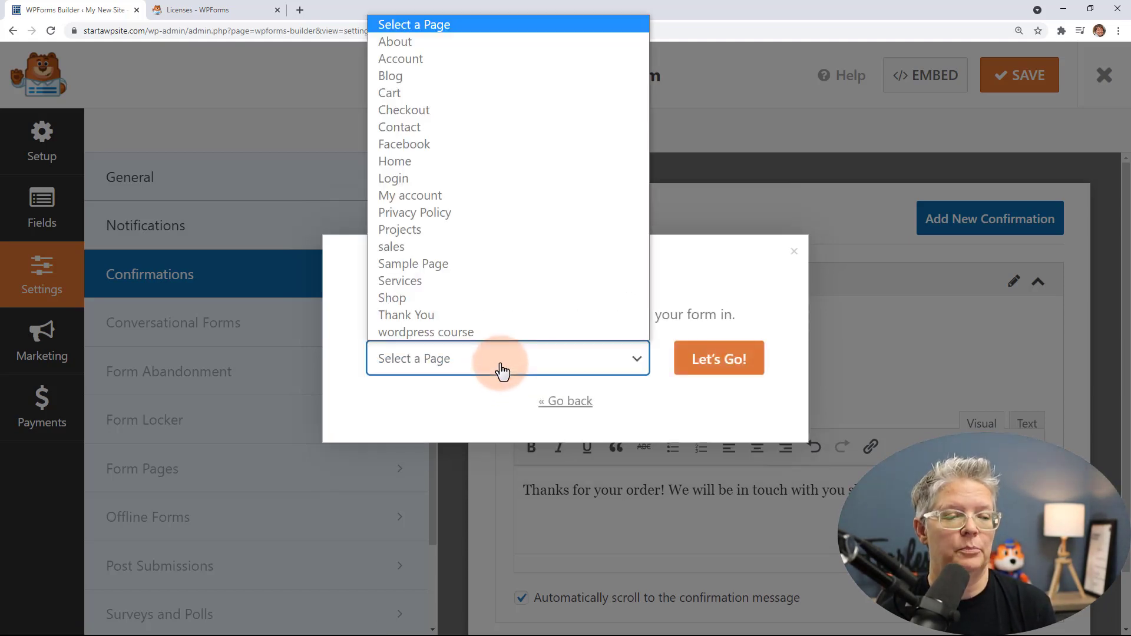
click(399, 281)
click(738, 366)
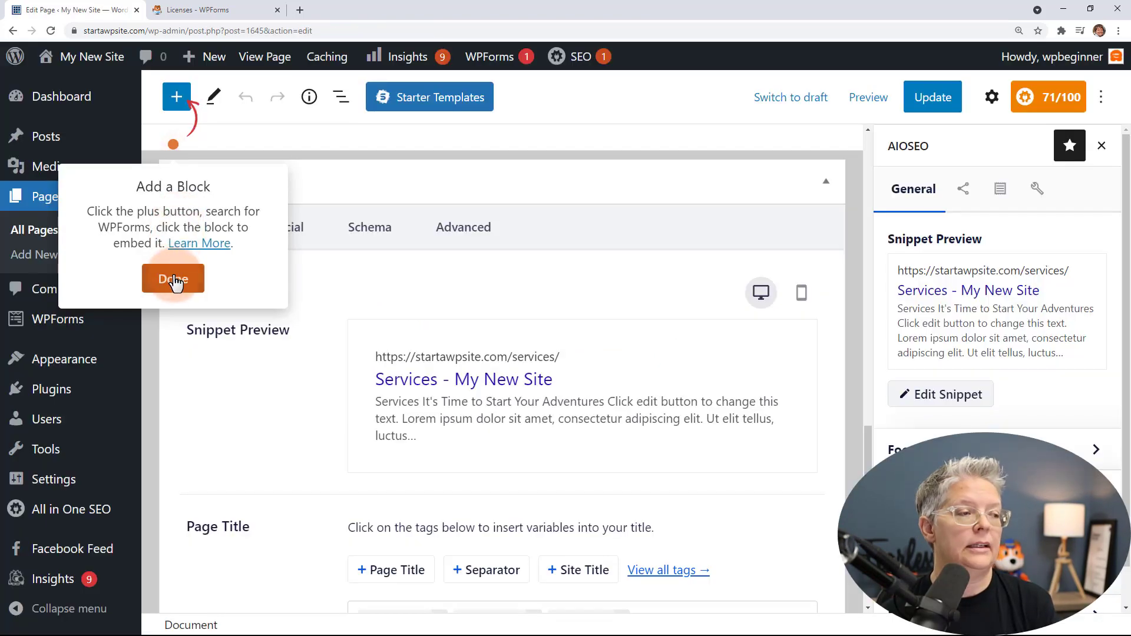
Add a WPForms block showing the Order Form below the Services intro paragraph.
click(176, 280)
scroll(543, 302, down, 10)
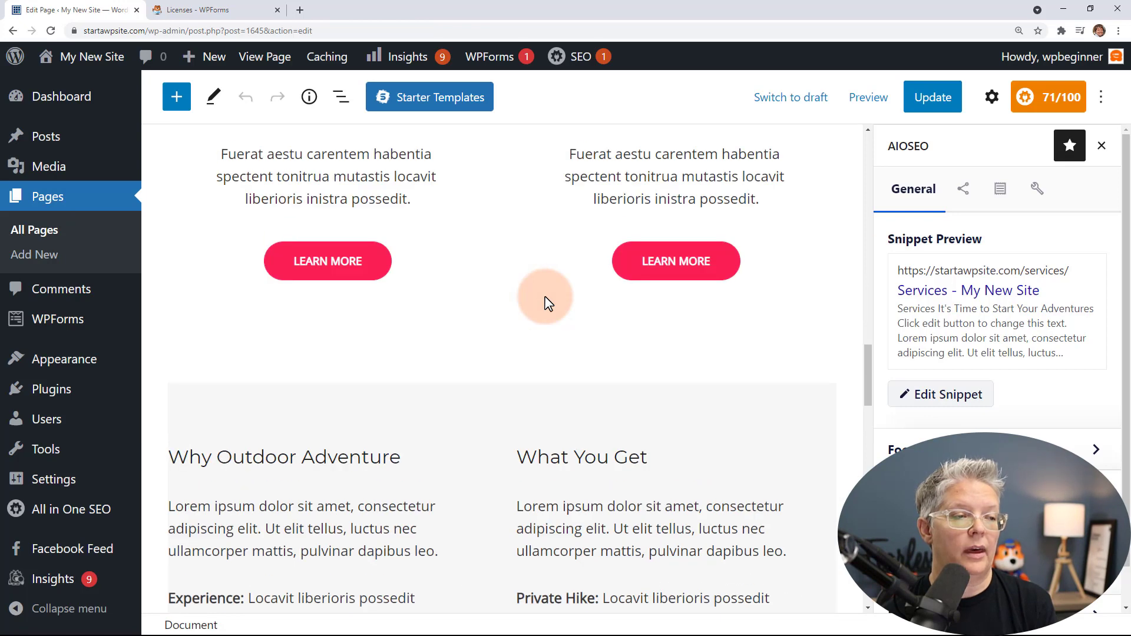
scroll(545, 303, up, 15)
scroll(546, 301, down, 1)
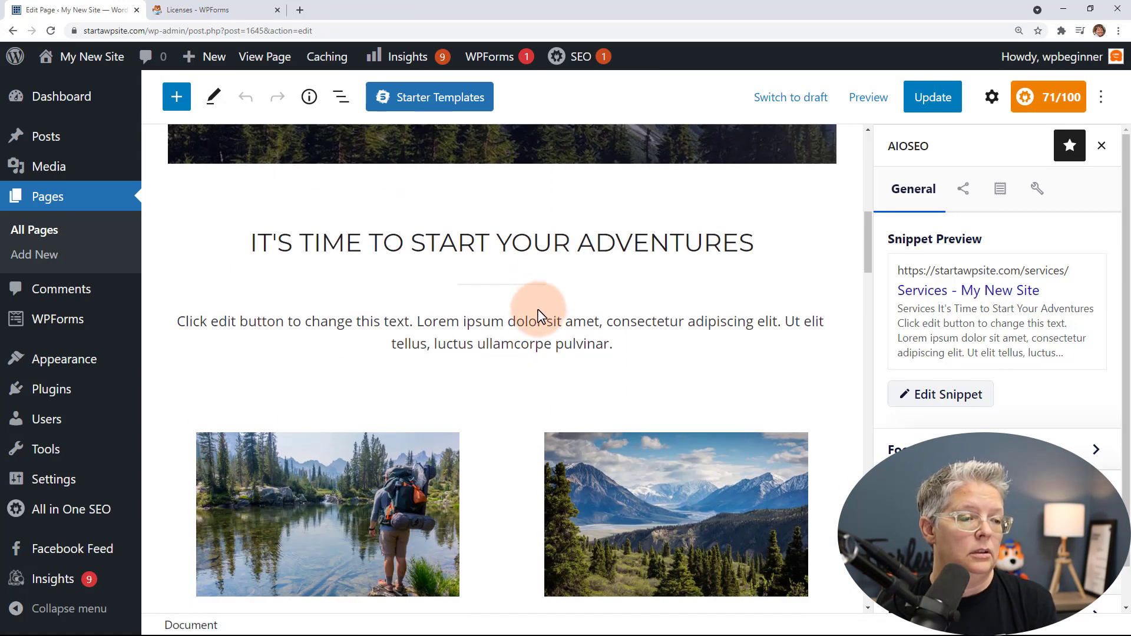
click(502, 368)
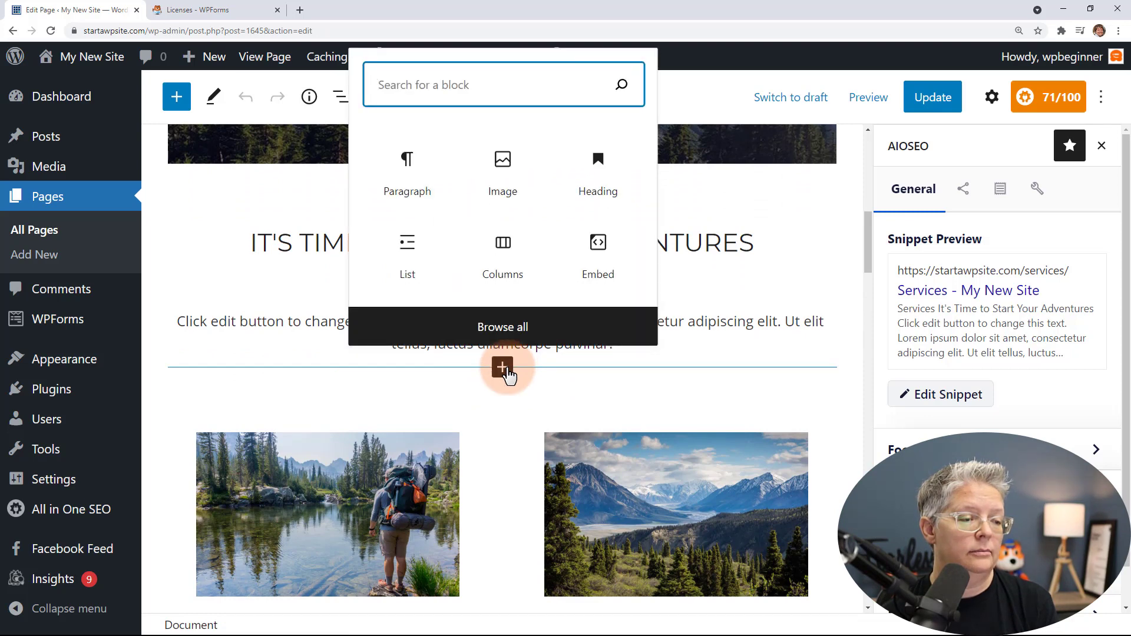
text(w)
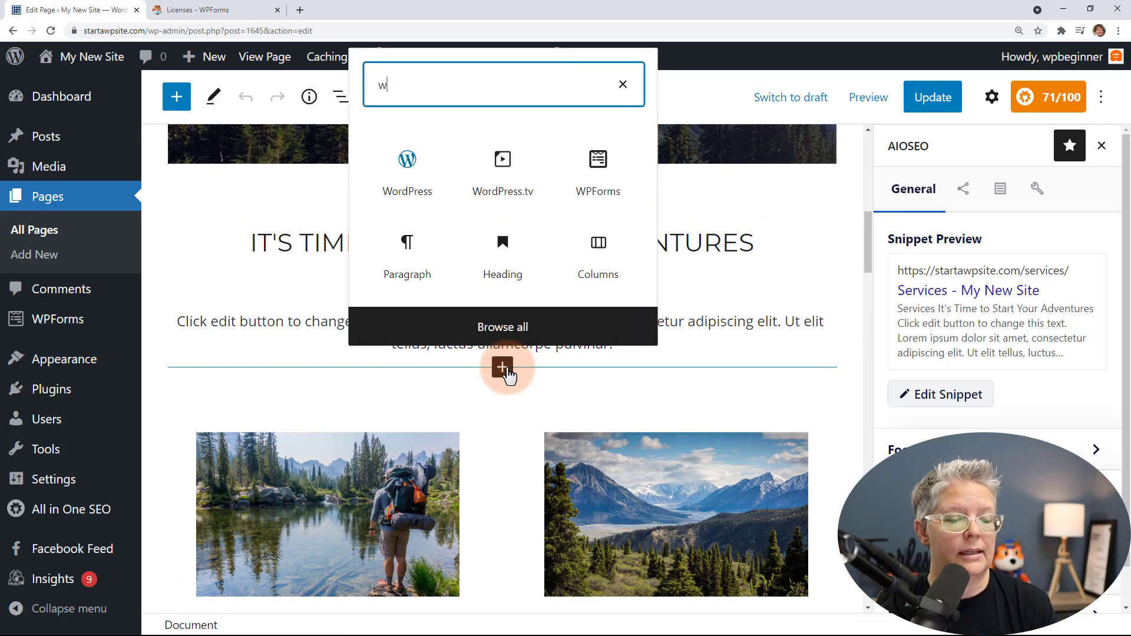
text(pfor)
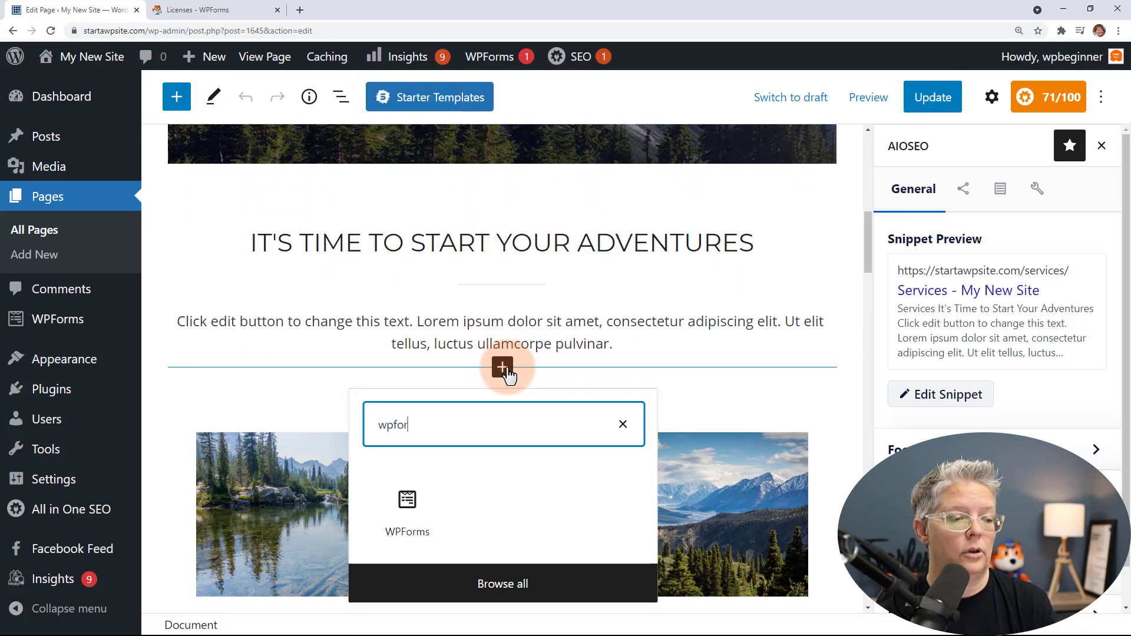
click(407, 505)
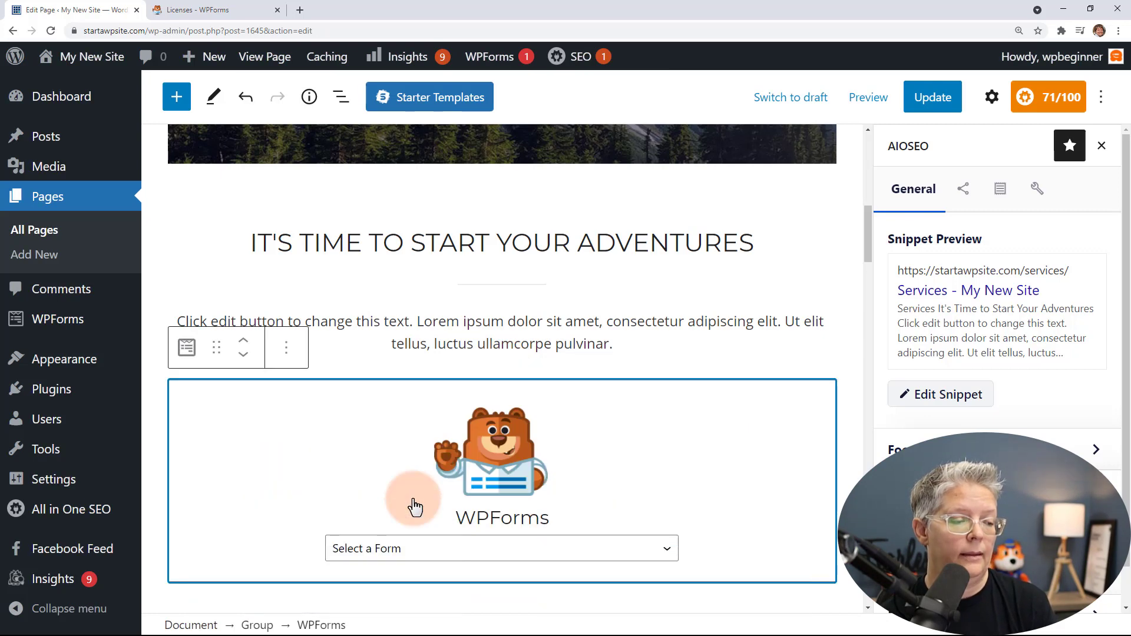
click(430, 548)
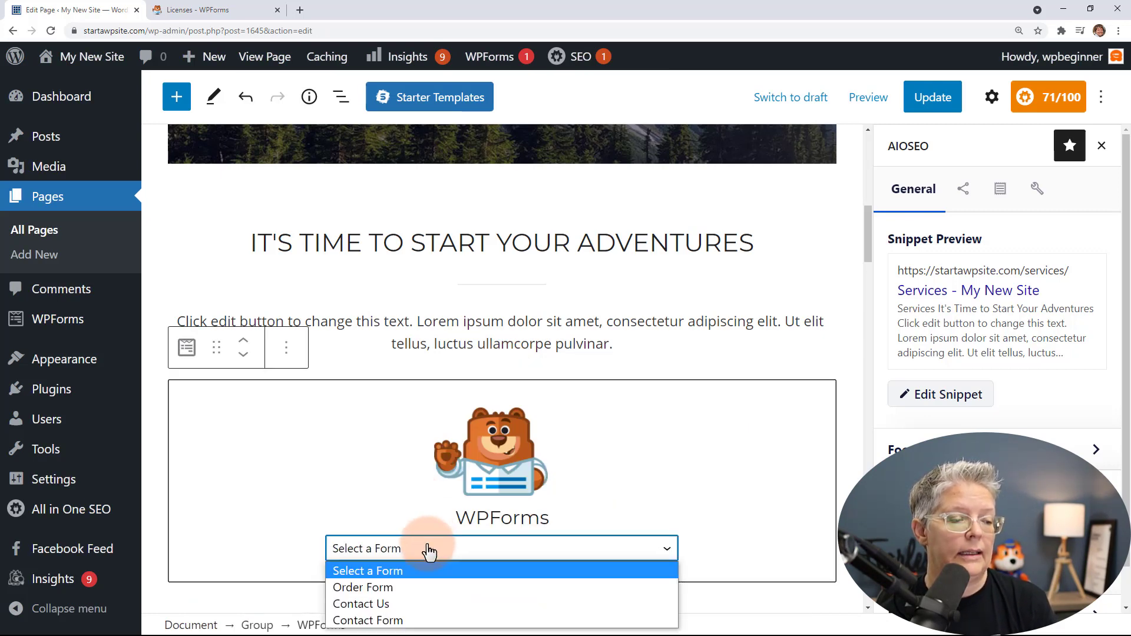
click(384, 588)
Update the Services page and preview it in a new tab.
scroll(631, 464, down, 7)
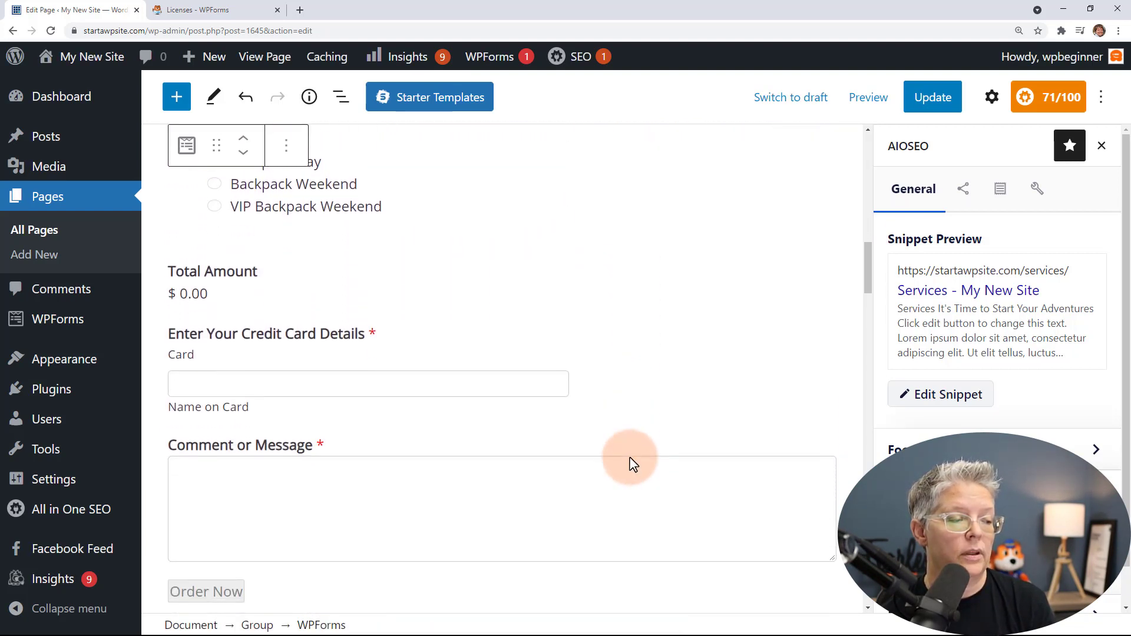
scroll(631, 464, up, 2)
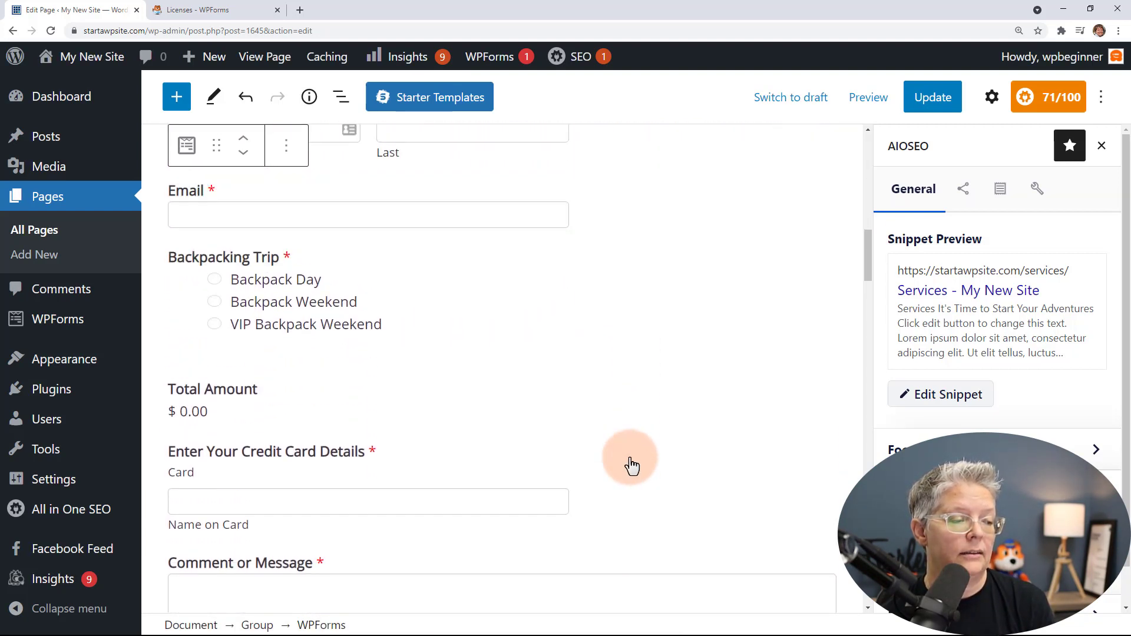
click(929, 99)
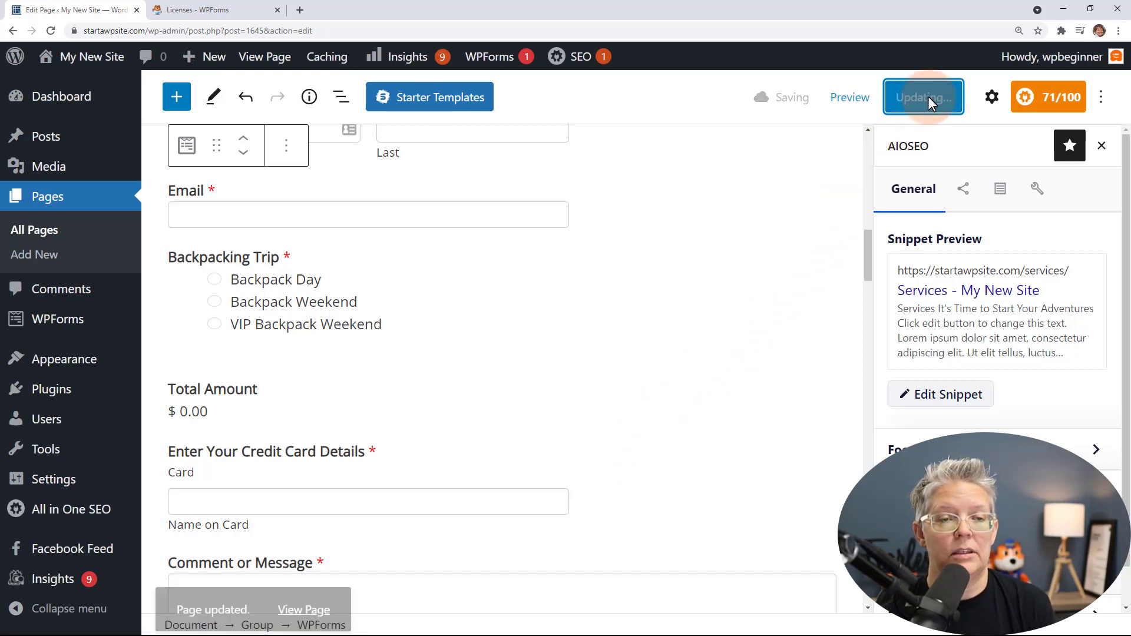
click(852, 100)
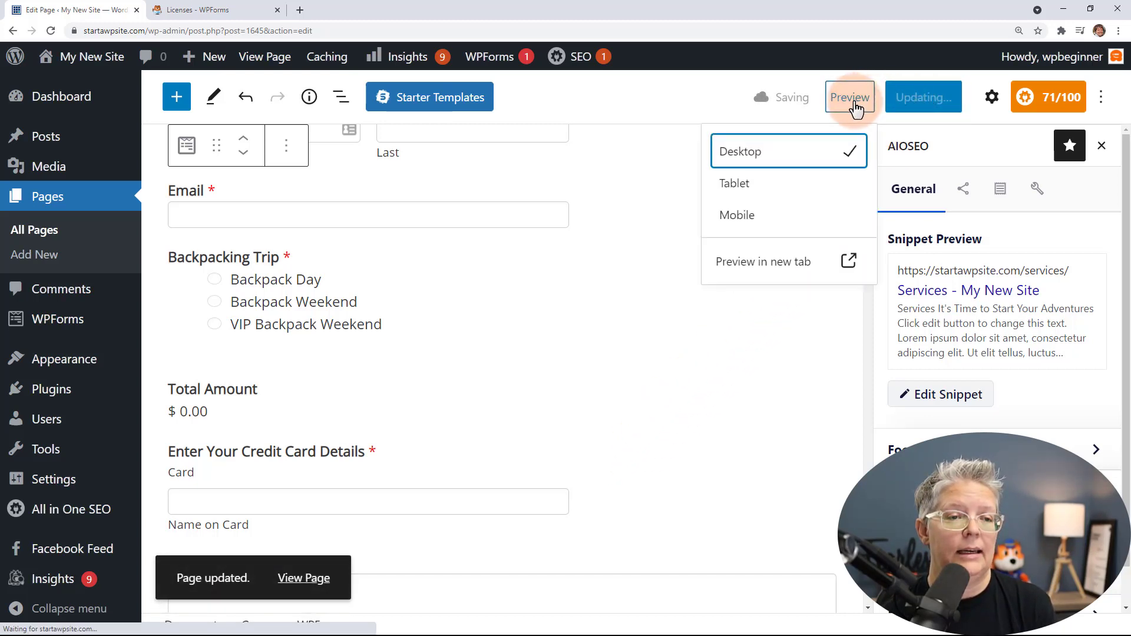
click(779, 263)
Fill in the customer's name and email and choose the Backpack Day trip.
scroll(437, 336, down, 2)
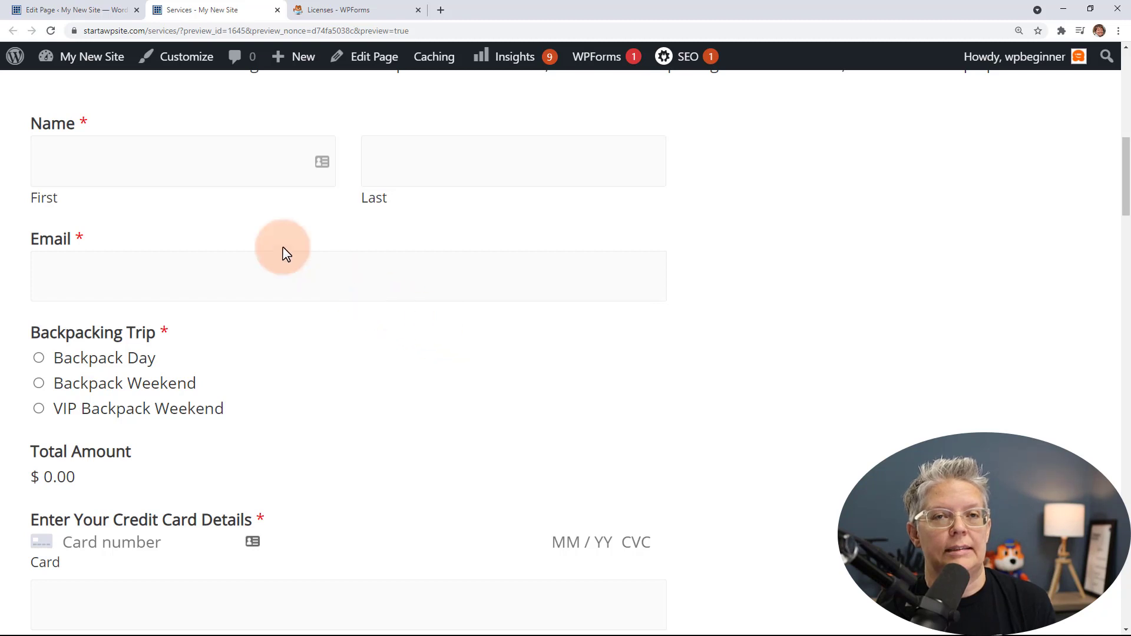
click(126, 161)
text(Christina)
key(Tab)
key(Tab)
text(christina@example.com)
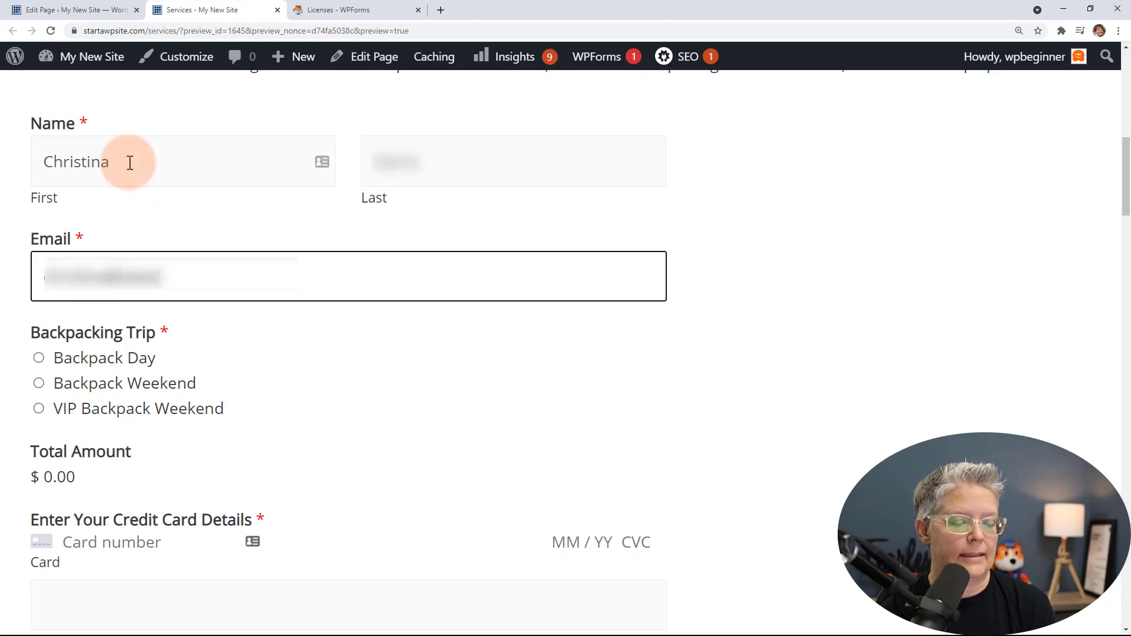
click(39, 359)
scroll(83, 309, down, 4)
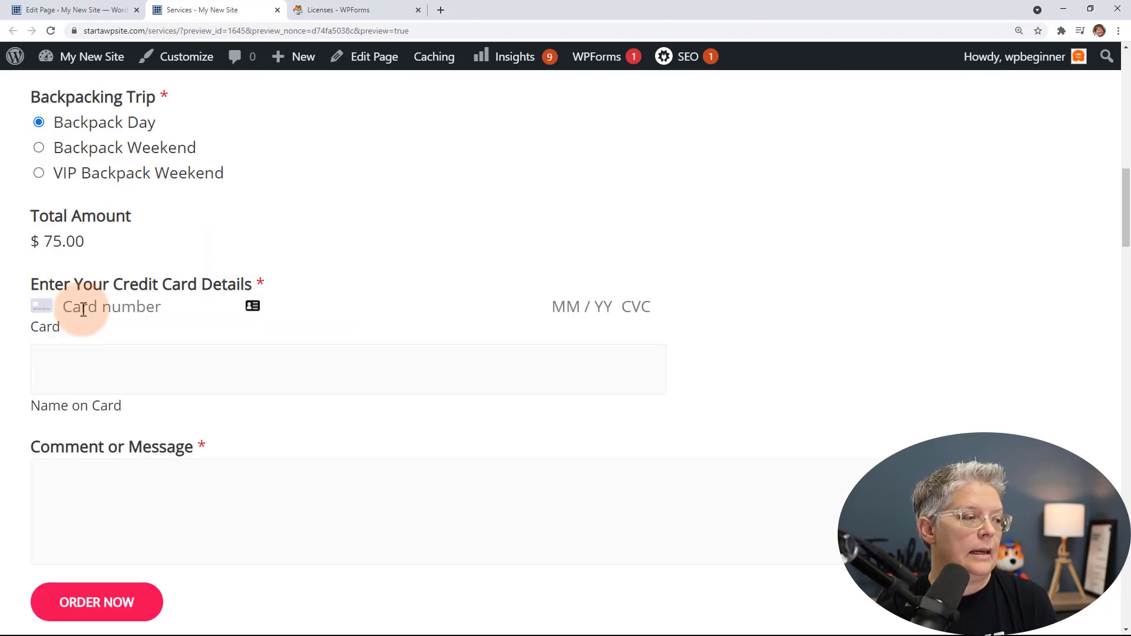
Enter the Stripe test card details, the name on card, and the comment 'thanks'.
text(4)
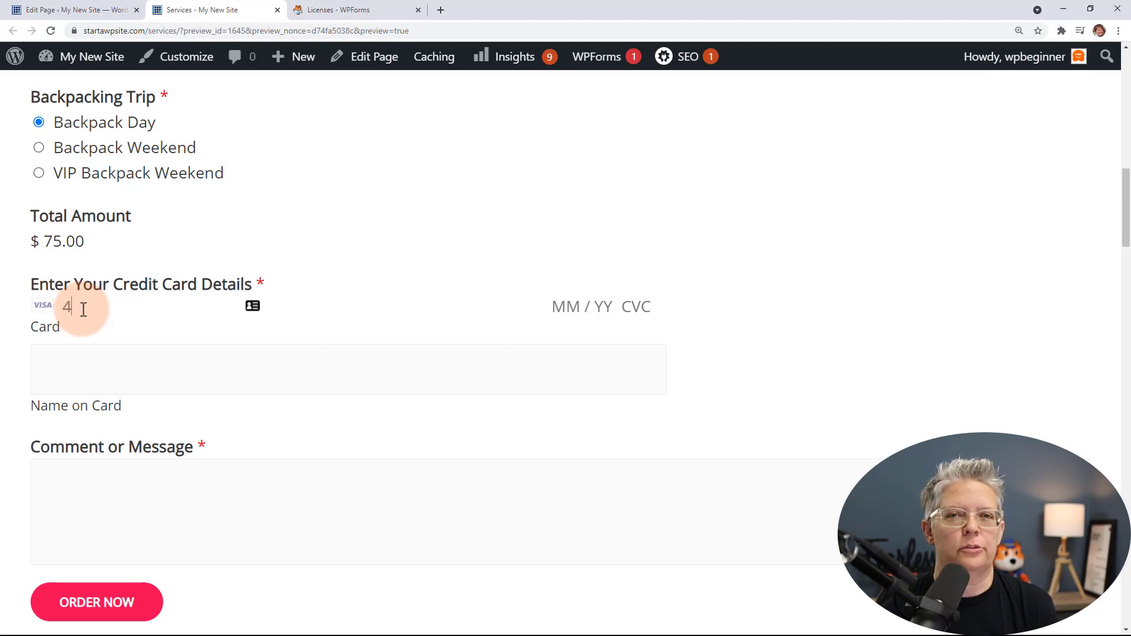
text(242 4242 4242 4242)
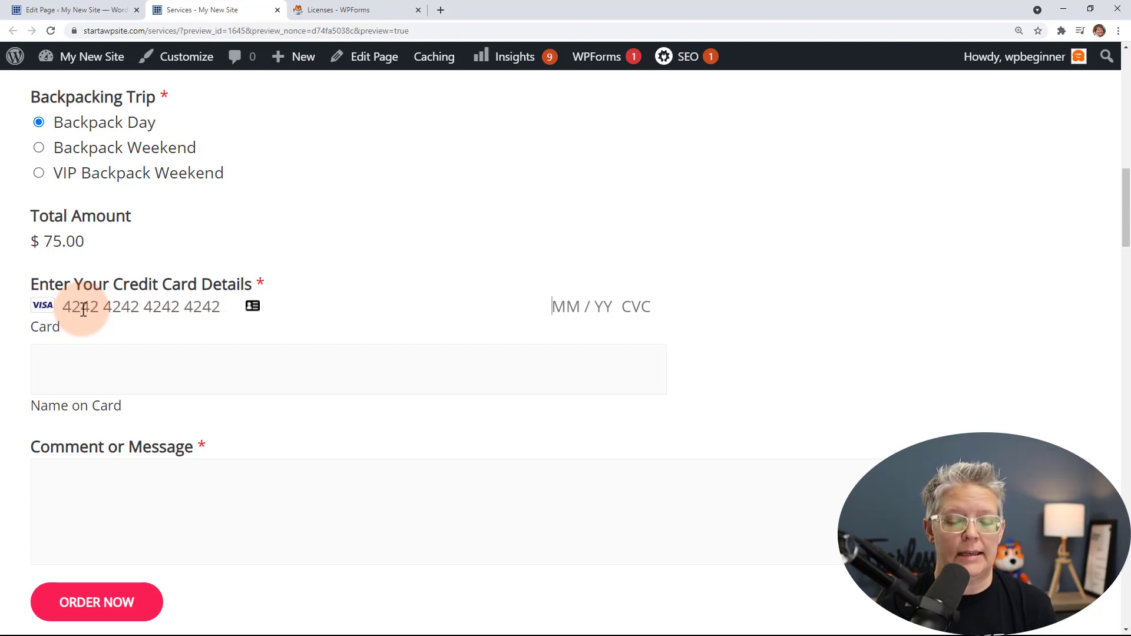
click(327, 308)
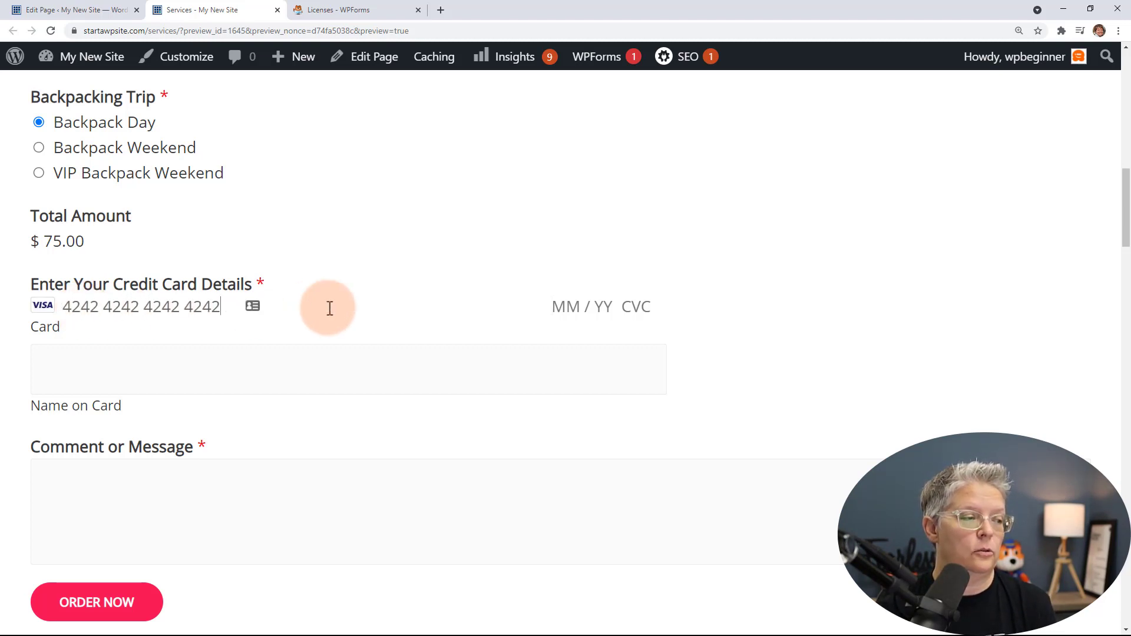
click(564, 307)
text(07 /311)
key(BackSpace)
text(202)
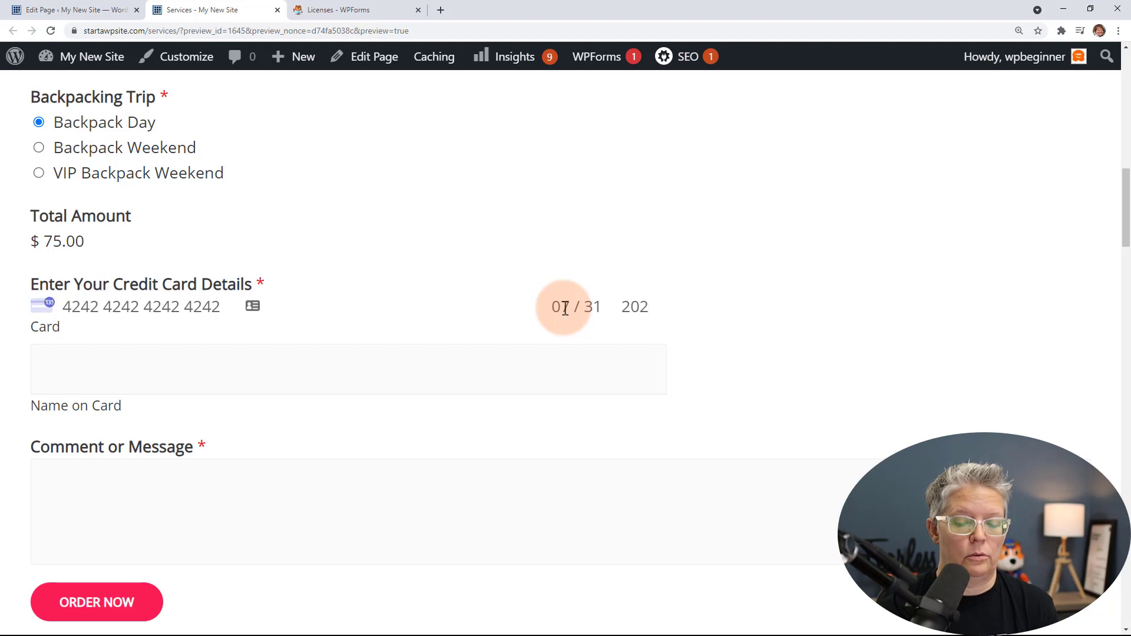
key(BackSpace)
key(BackSpace)
key(BackSpace)
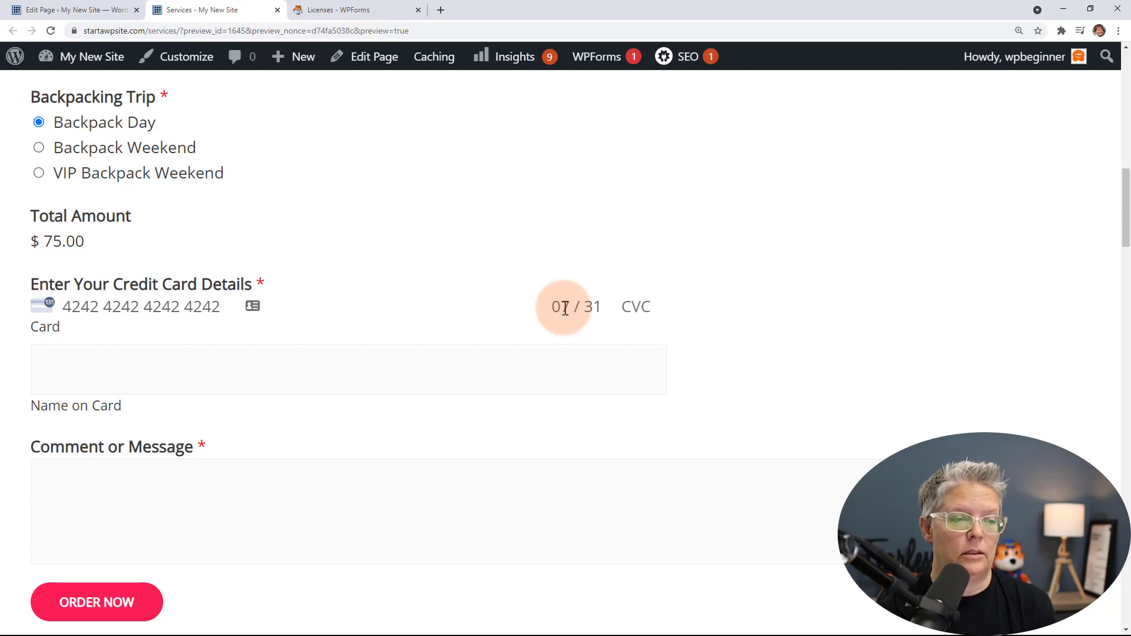
text(196)
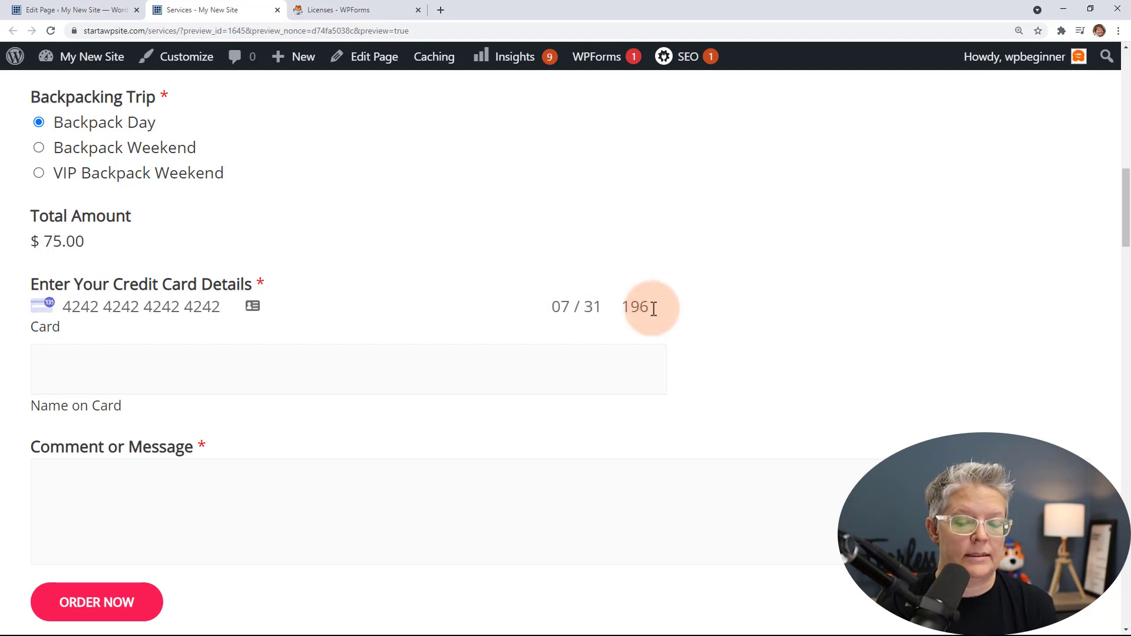
click(414, 364)
text(WPBEGINNER)
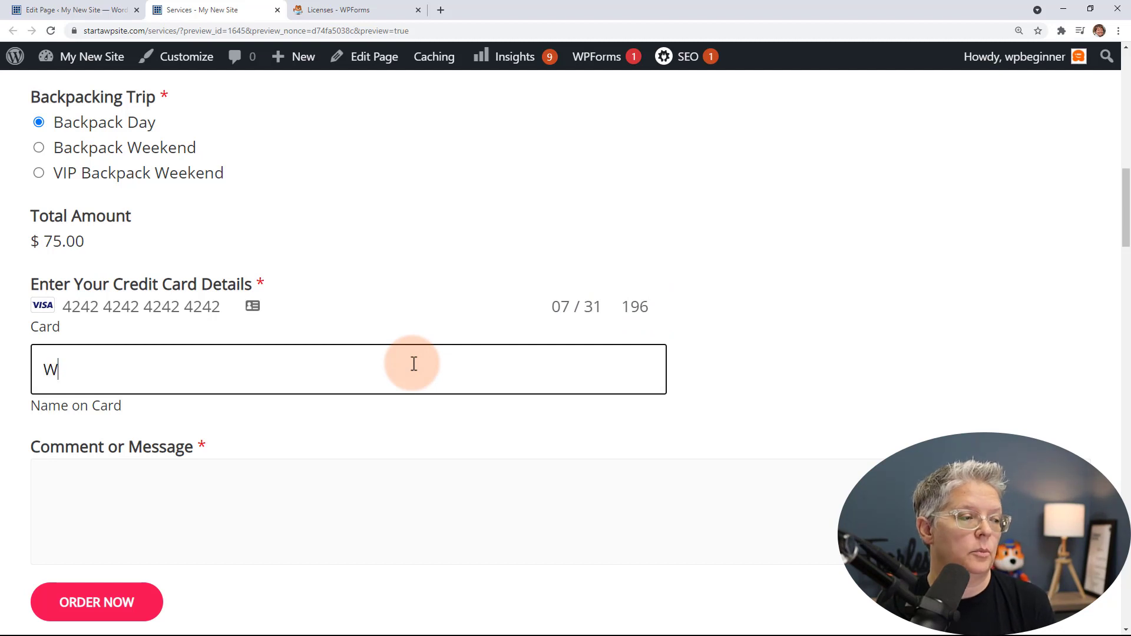
click(321, 474)
text(thanks)
Submit the $75.00 test order and enter stripe.com in a new tab.
click(122, 604)
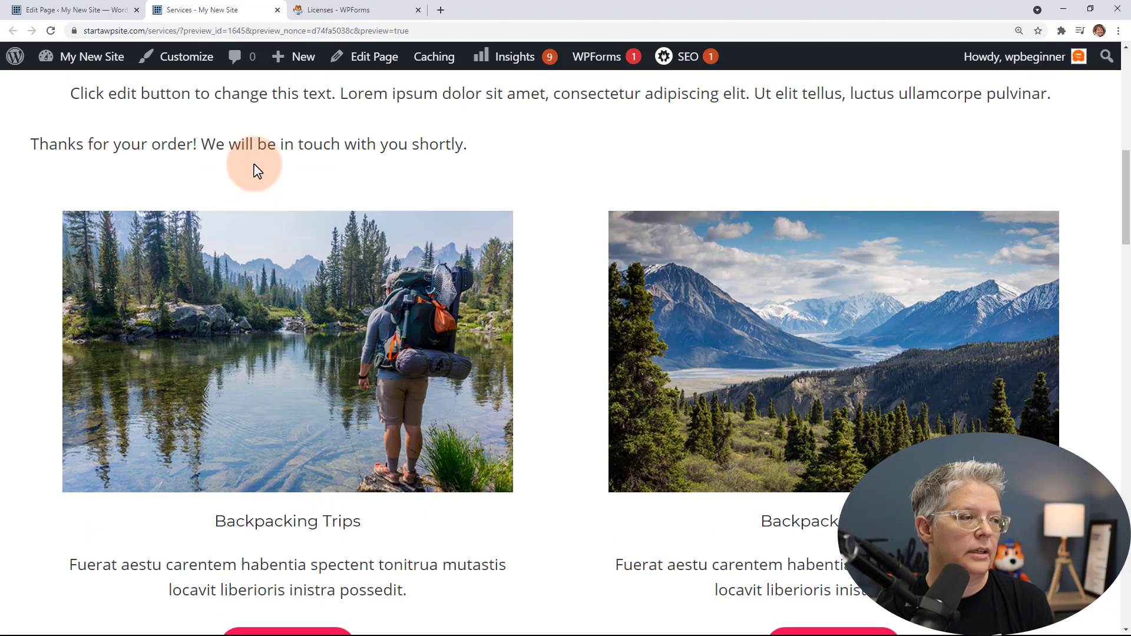
click(441, 10)
text(stripe.com)
Check the $75.00 test payment on the Stripe dashboard, then return to the WordPress editor.
key(Return)
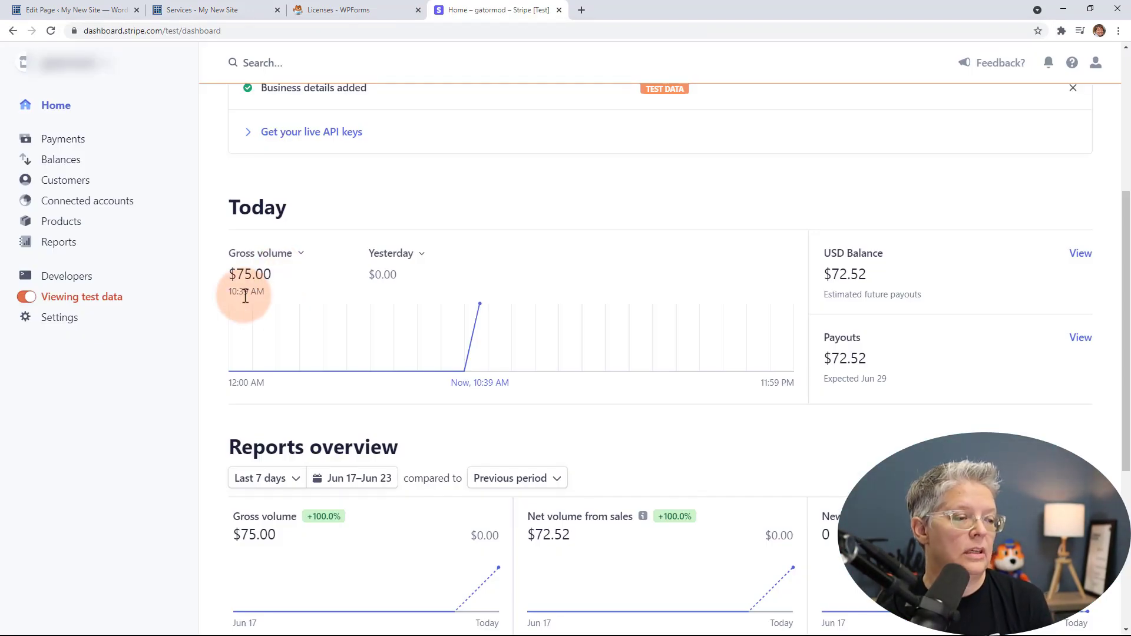
click(341, 13)
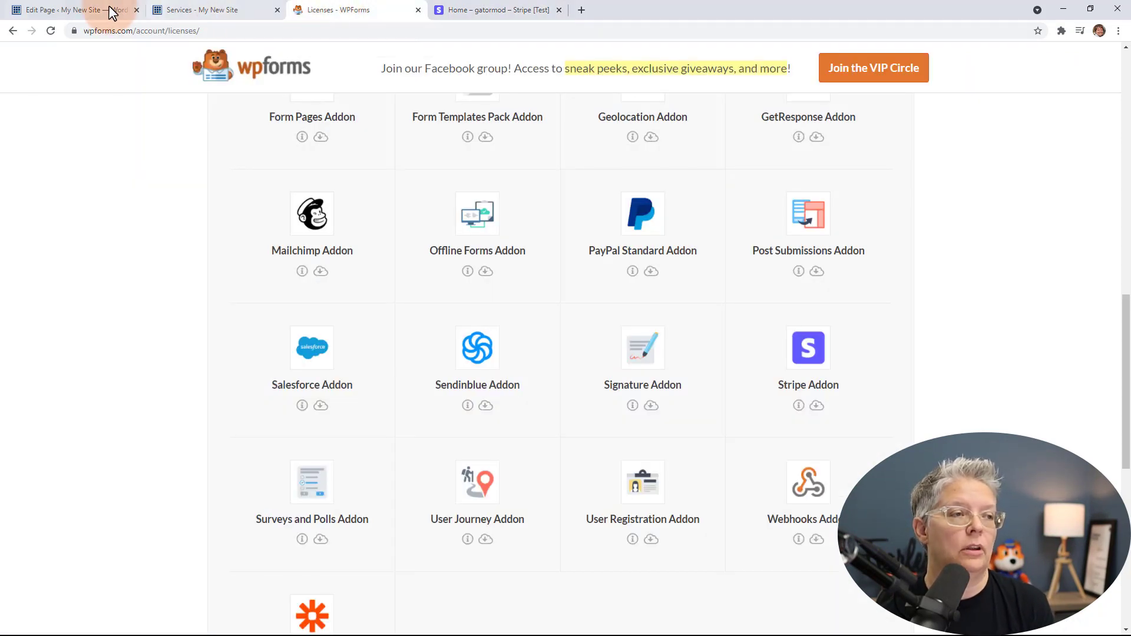
click(89, 10)
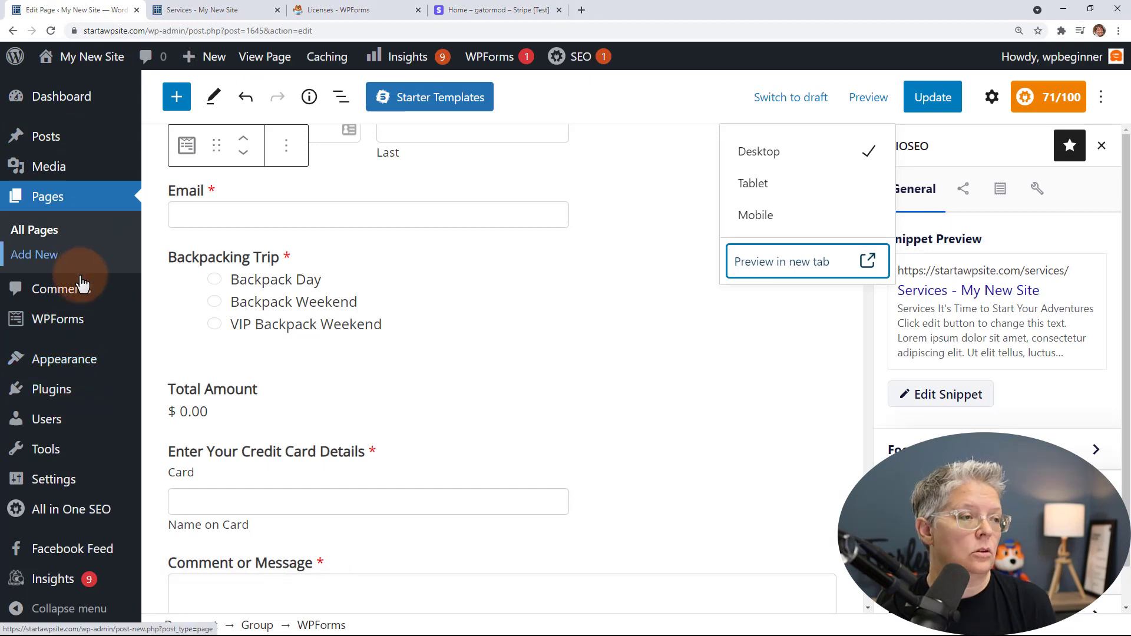
Uncheck Stripe Test Mode in WPForms Payments settings and save the settings.
mouse_move(76, 321)
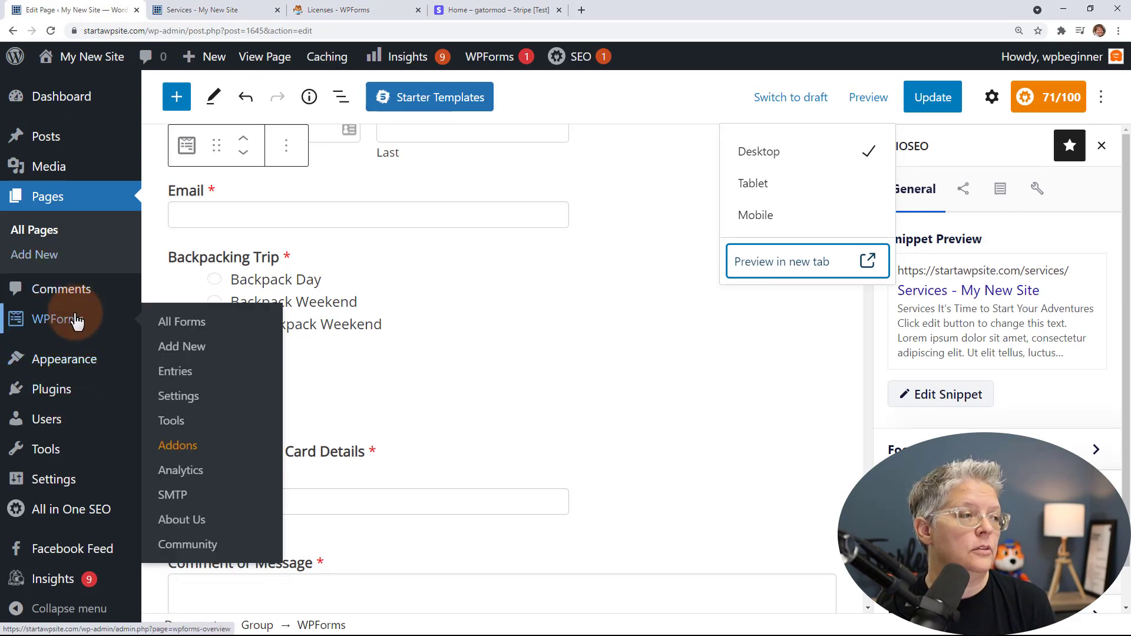
click(183, 400)
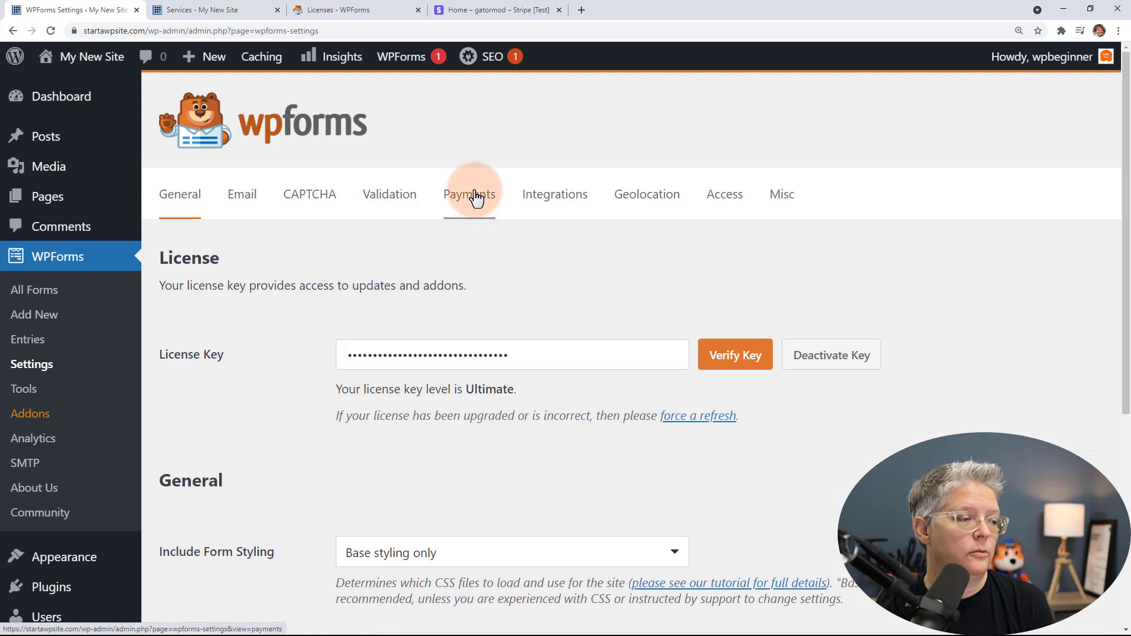
click(475, 197)
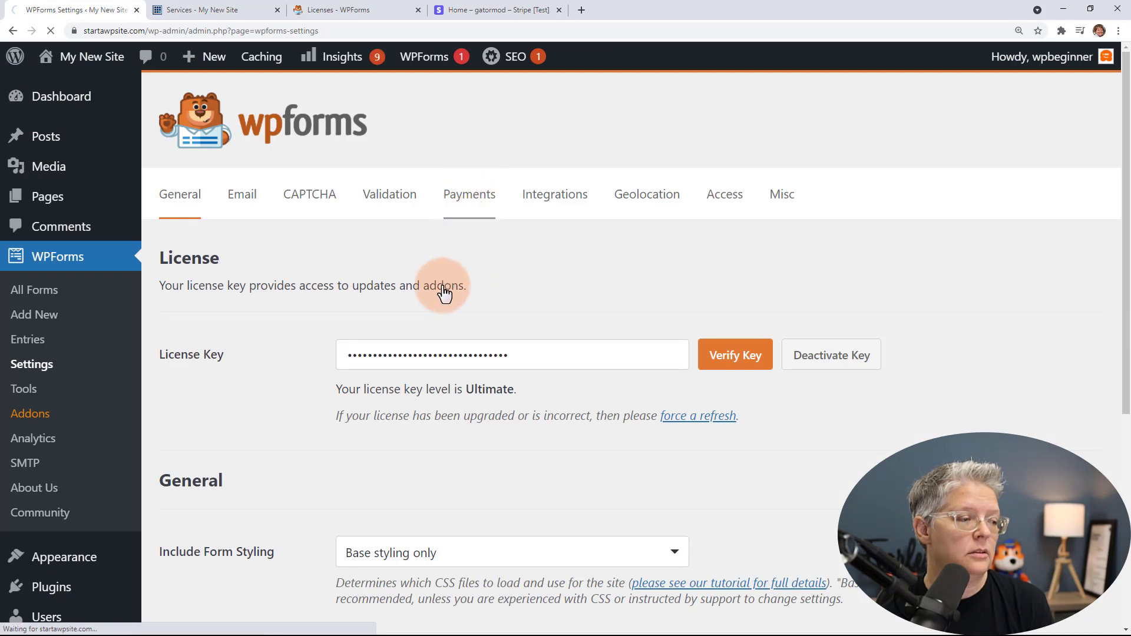
scroll(339, 497, down, 3)
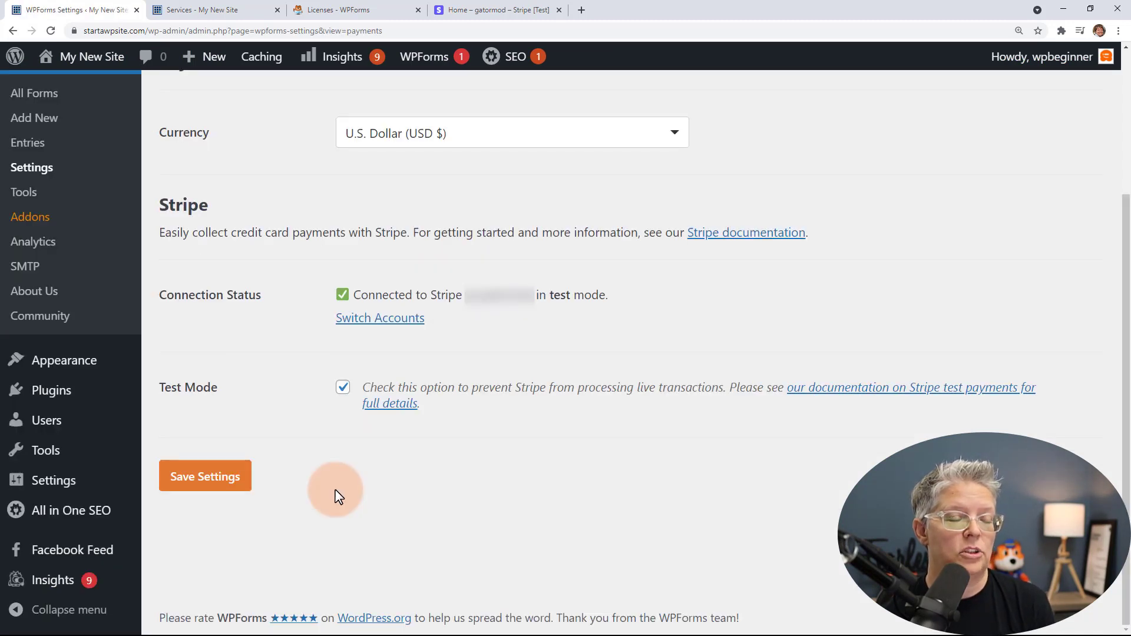
click(343, 387)
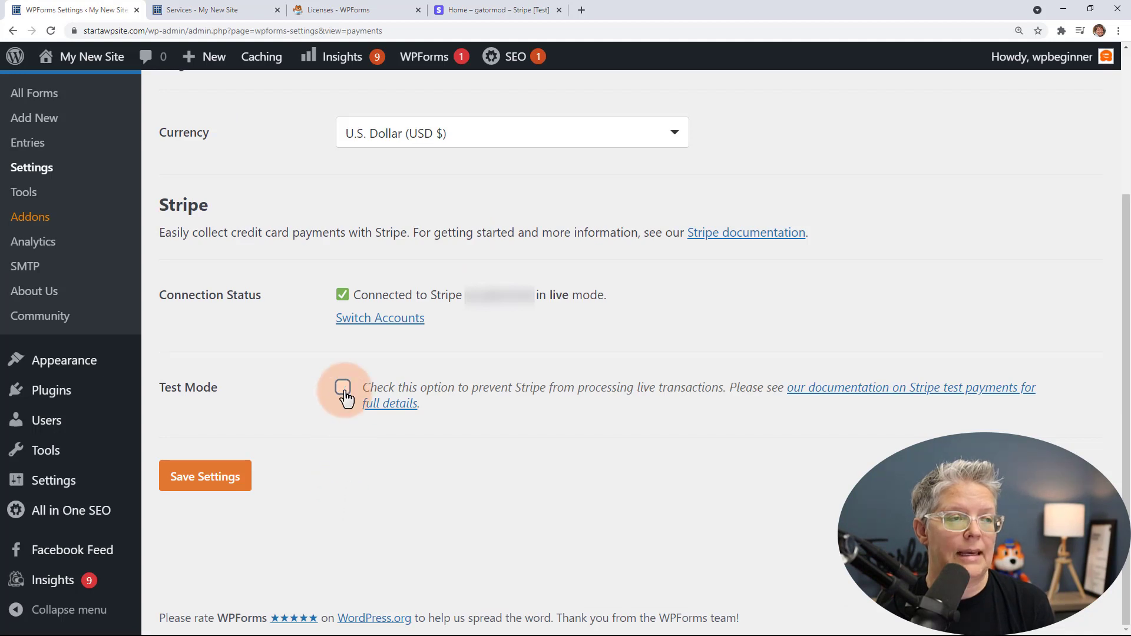
click(196, 483)
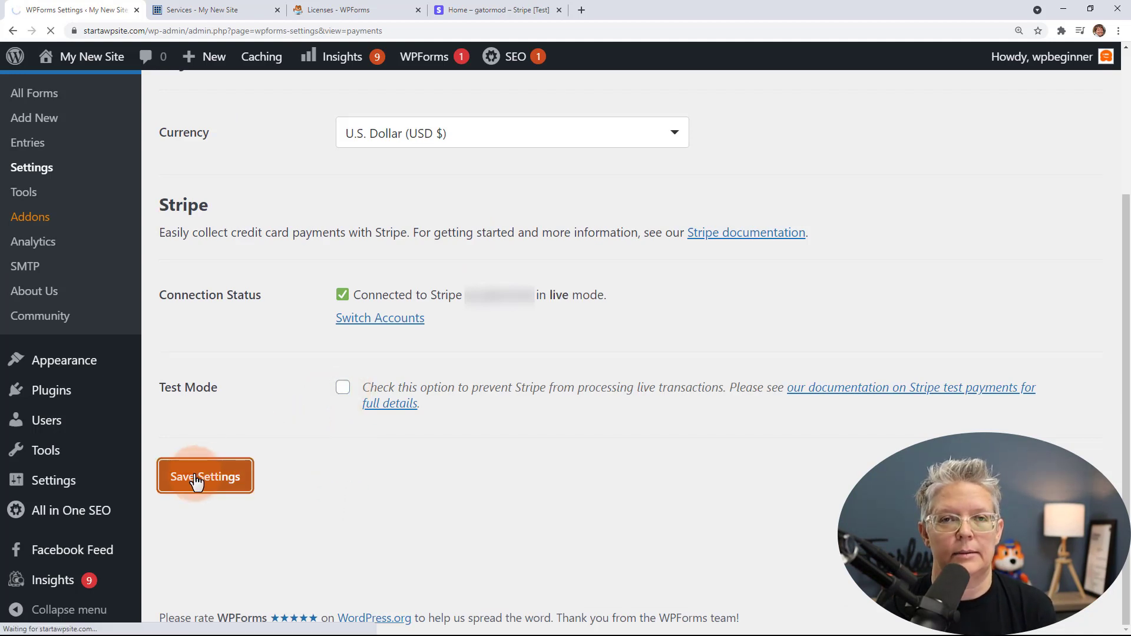